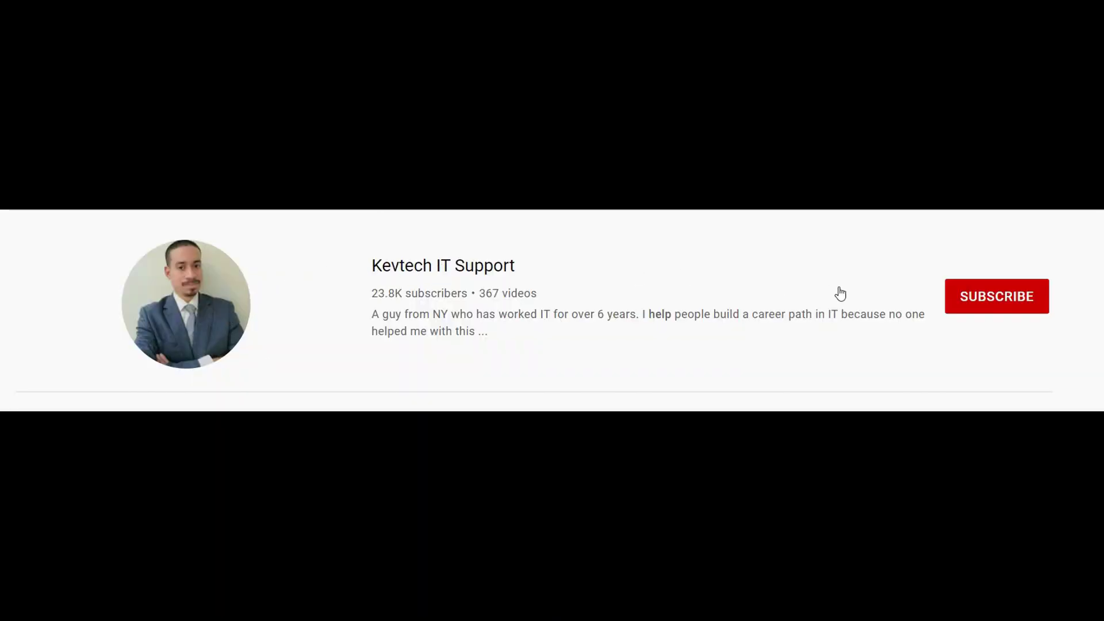
Subscribe to the IT support channel and set its bell notifications to All
click(977, 302)
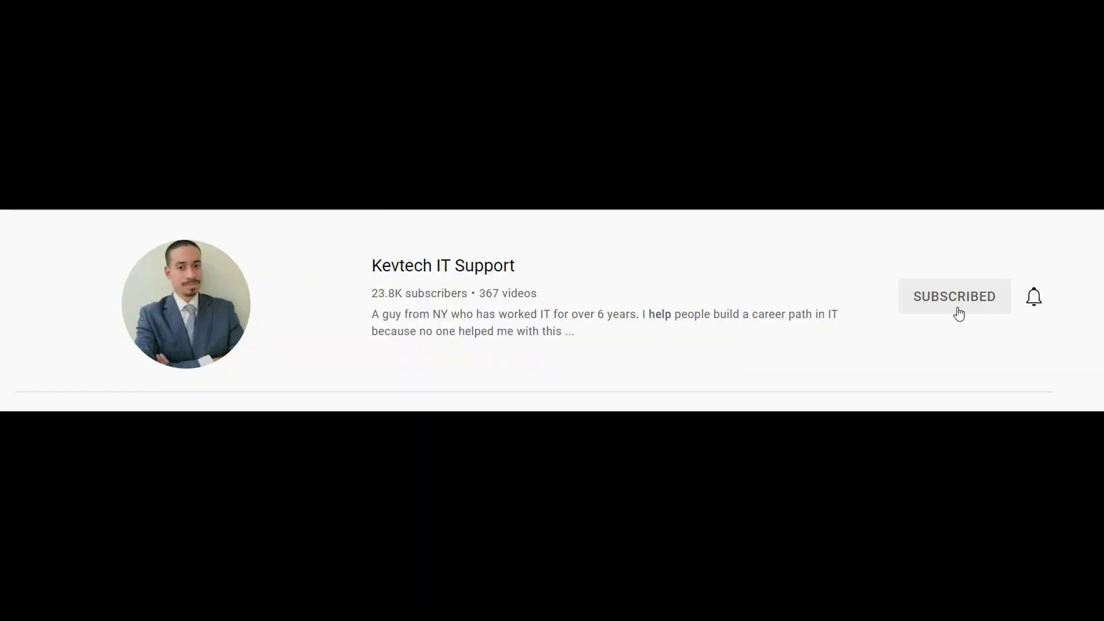
click(1034, 298)
click(943, 342)
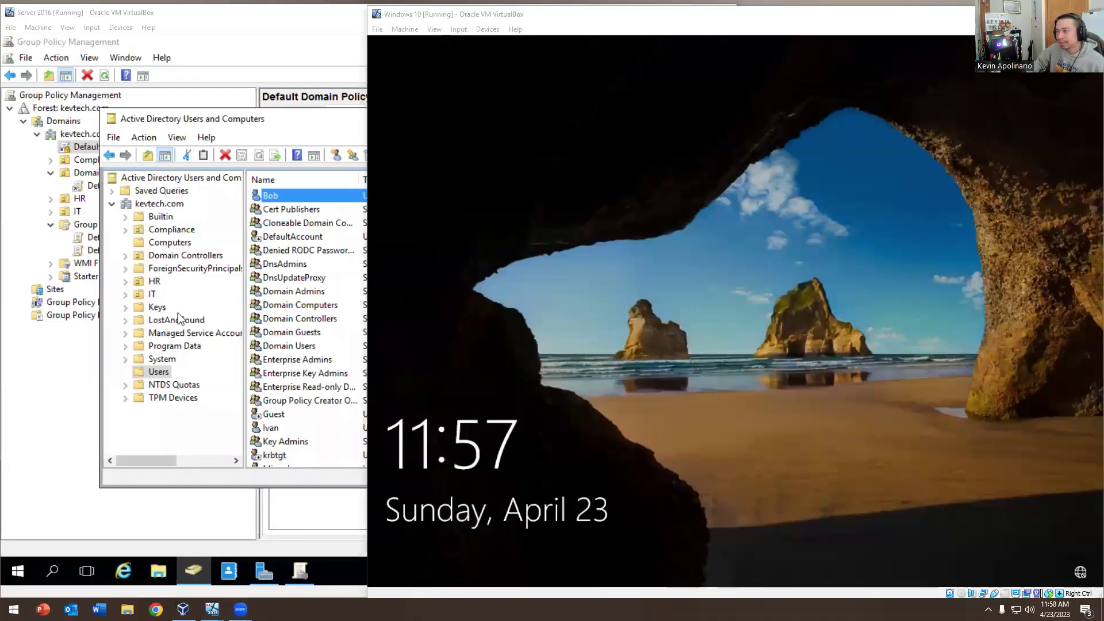
click(668, 324)
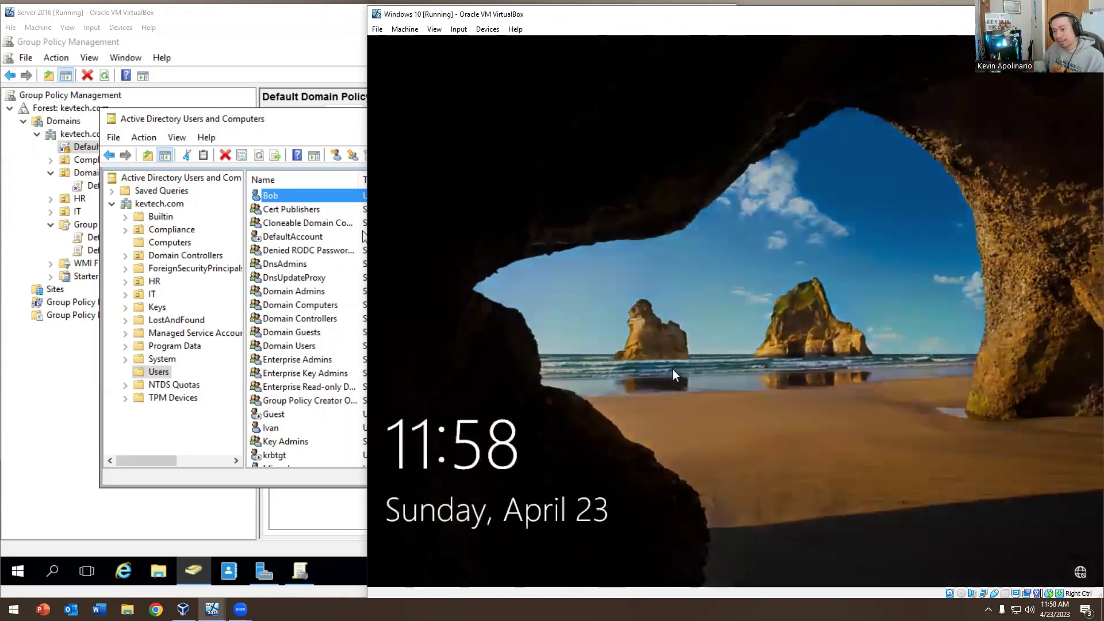
Sign the demo user into the Windows 10 VM with their password, then return to the Server 2016 window
click(672, 374)
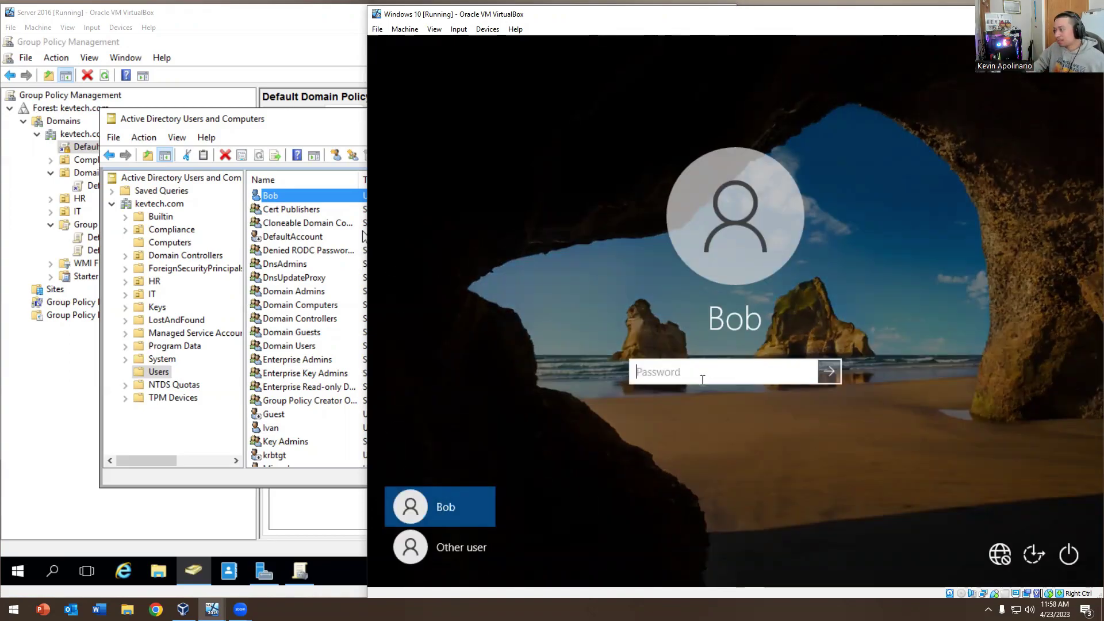
text(Pa)
key(BackSpace)
key(BackSpace)
key(BackSpace)
key(BackSpace)
text(P)
key(Return)
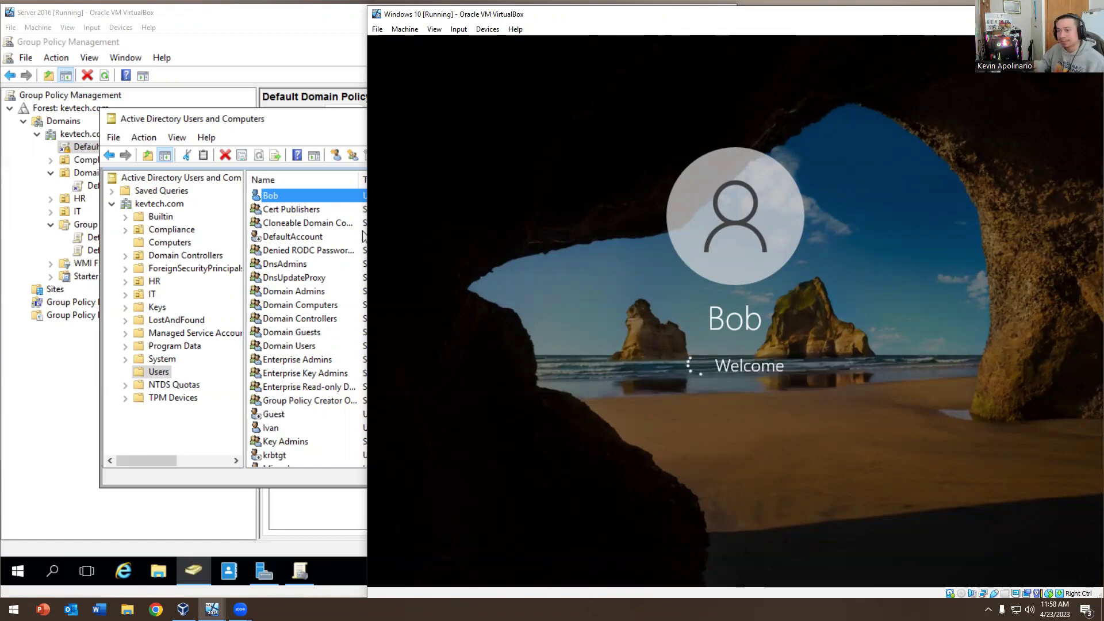
click(276, 129)
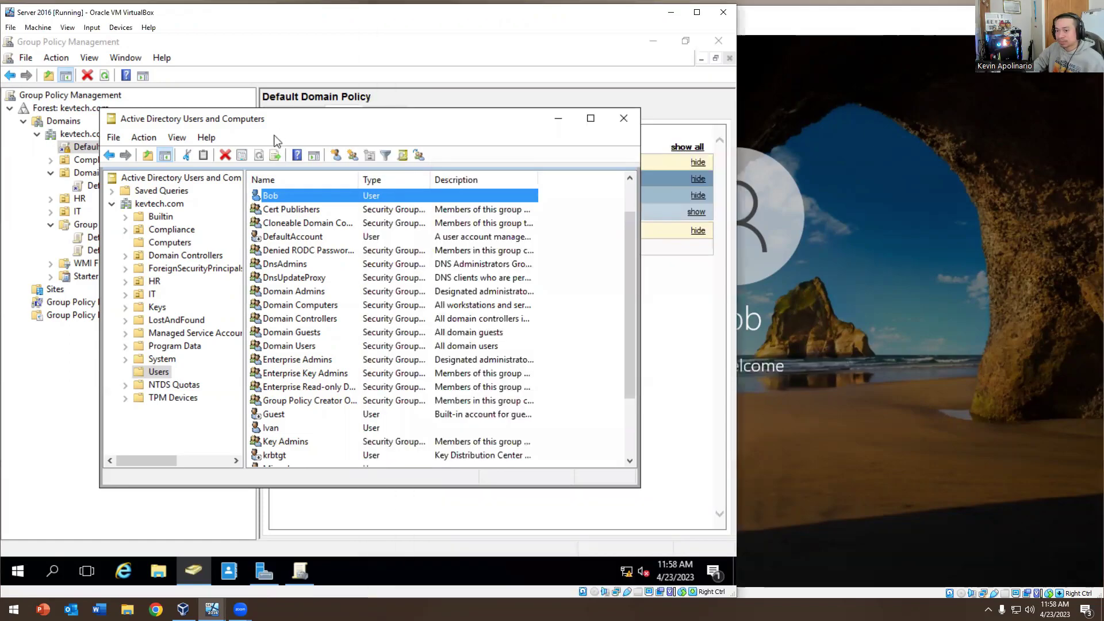
double_click(271, 198)
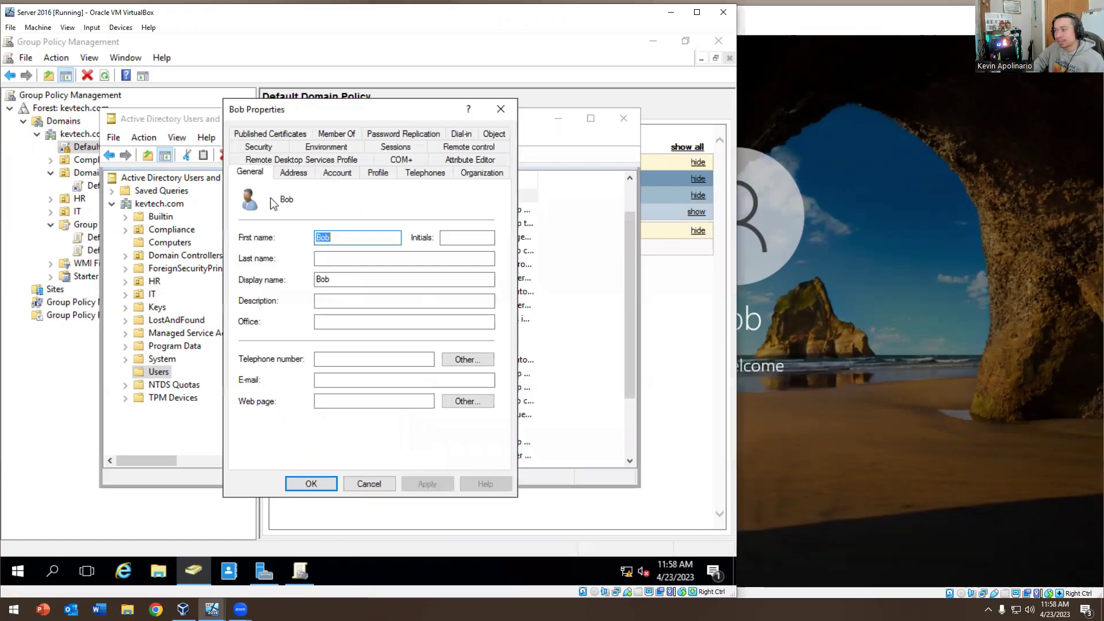
click(325, 174)
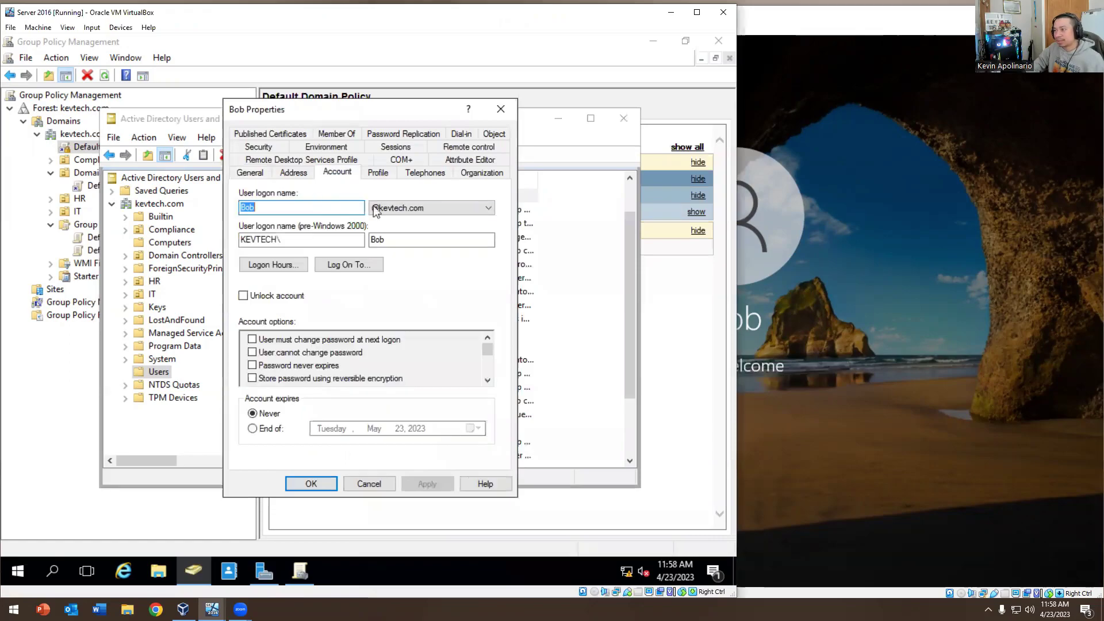
click(489, 136)
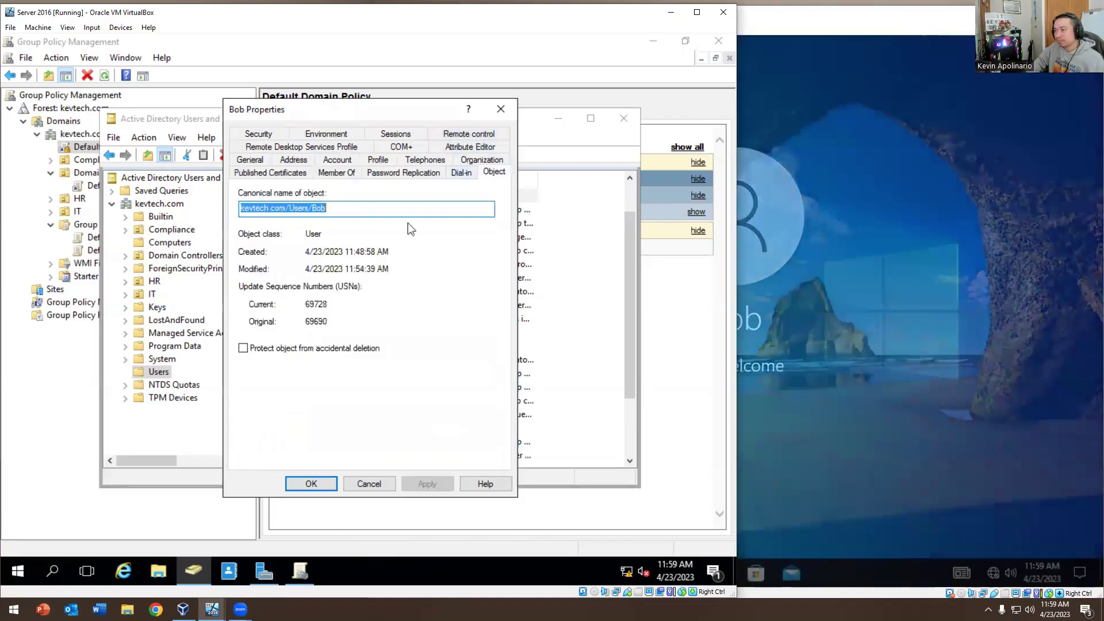
click(469, 150)
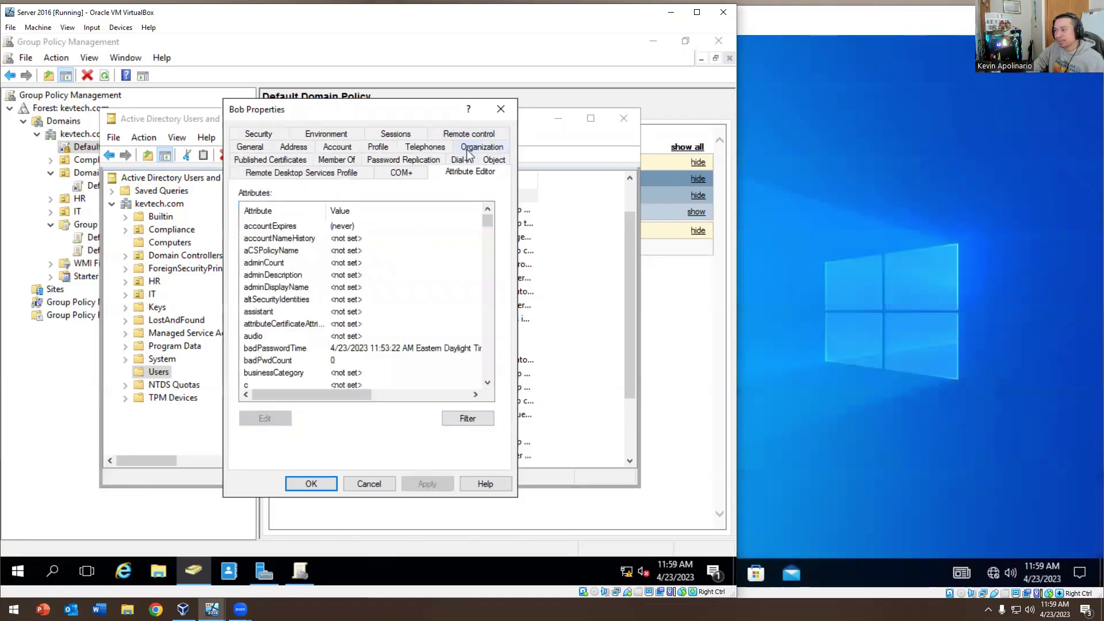
scroll(460, 240, down, 3)
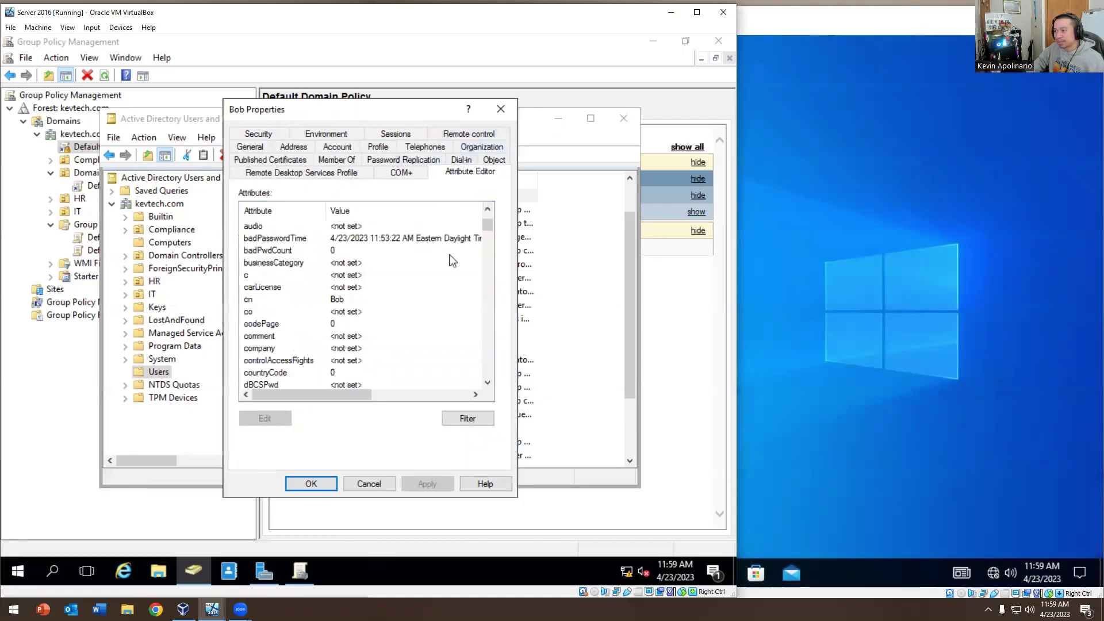
click(285, 237)
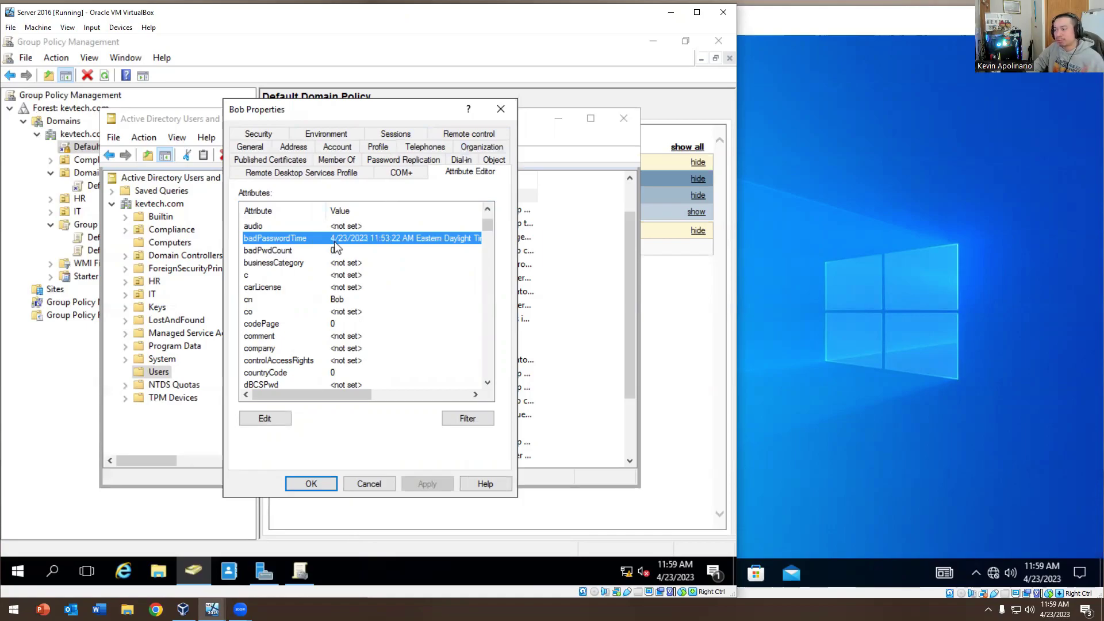
scroll(337, 246, down, 15)
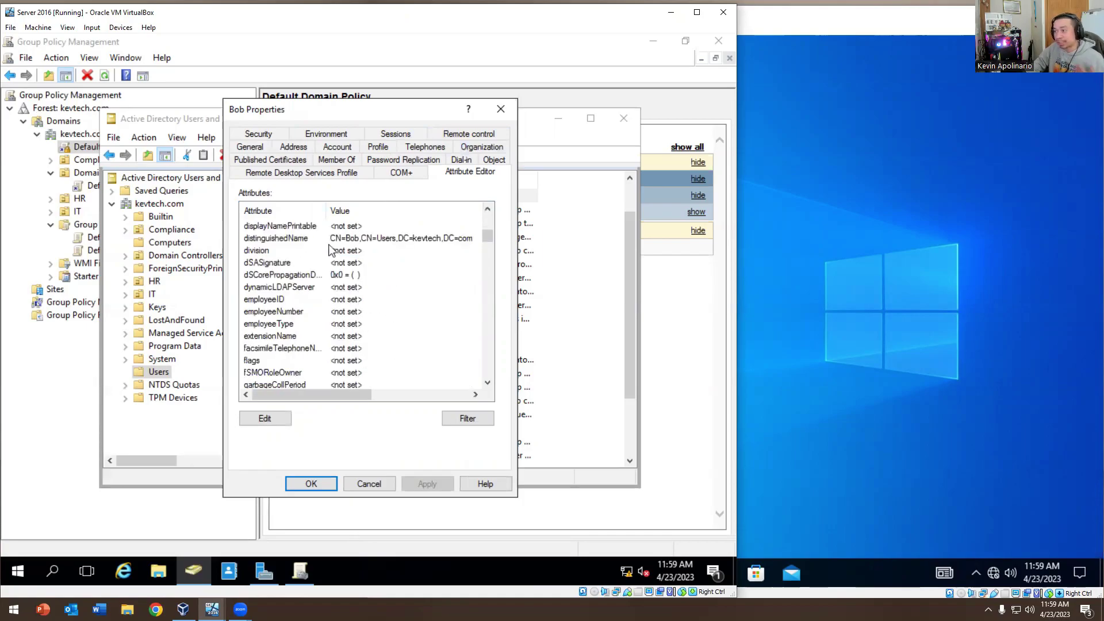
scroll(331, 258, down, 3)
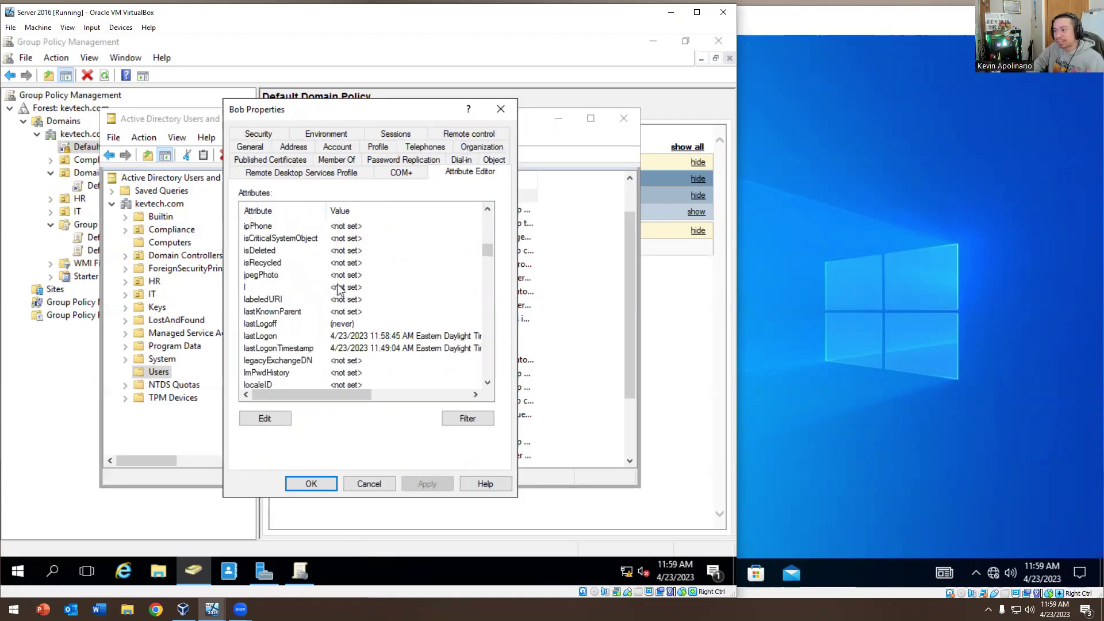
click(326, 339)
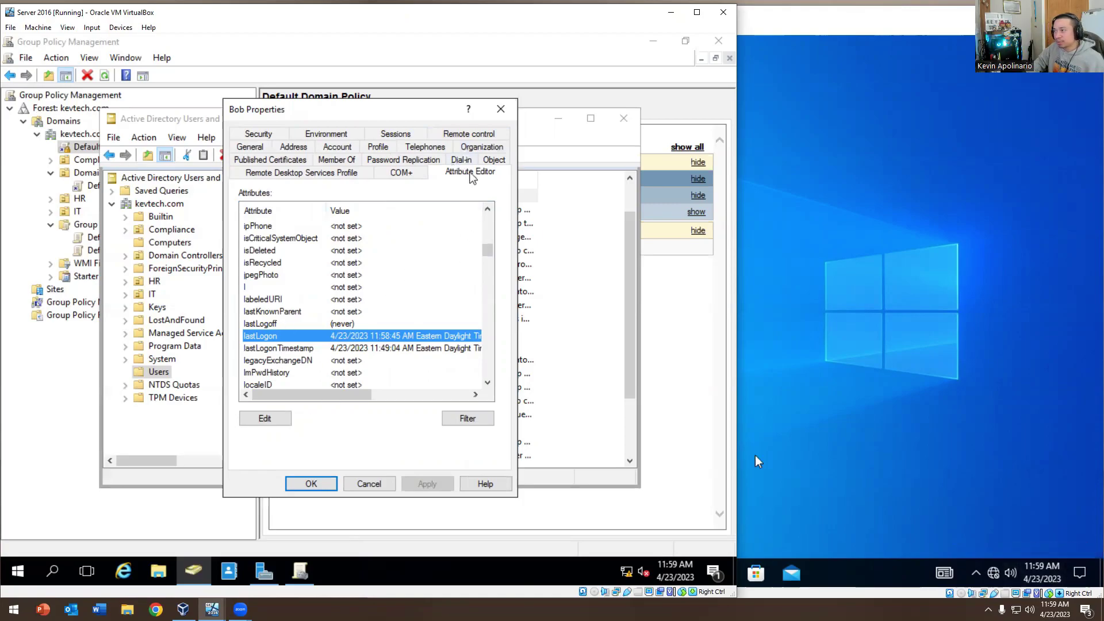
click(498, 114)
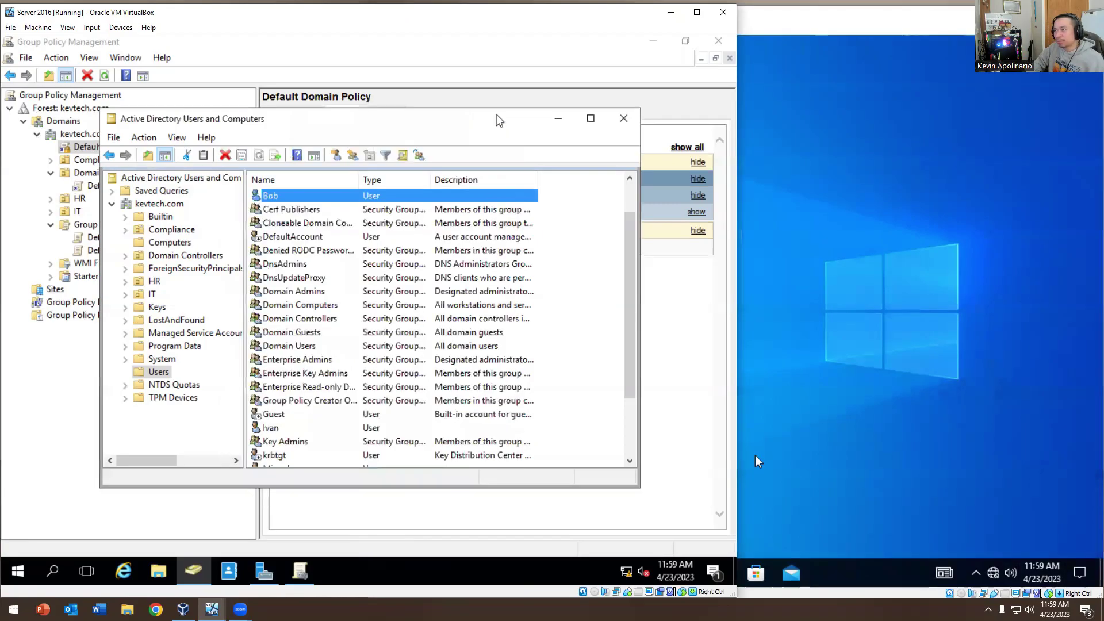
click(159, 204)
click(177, 137)
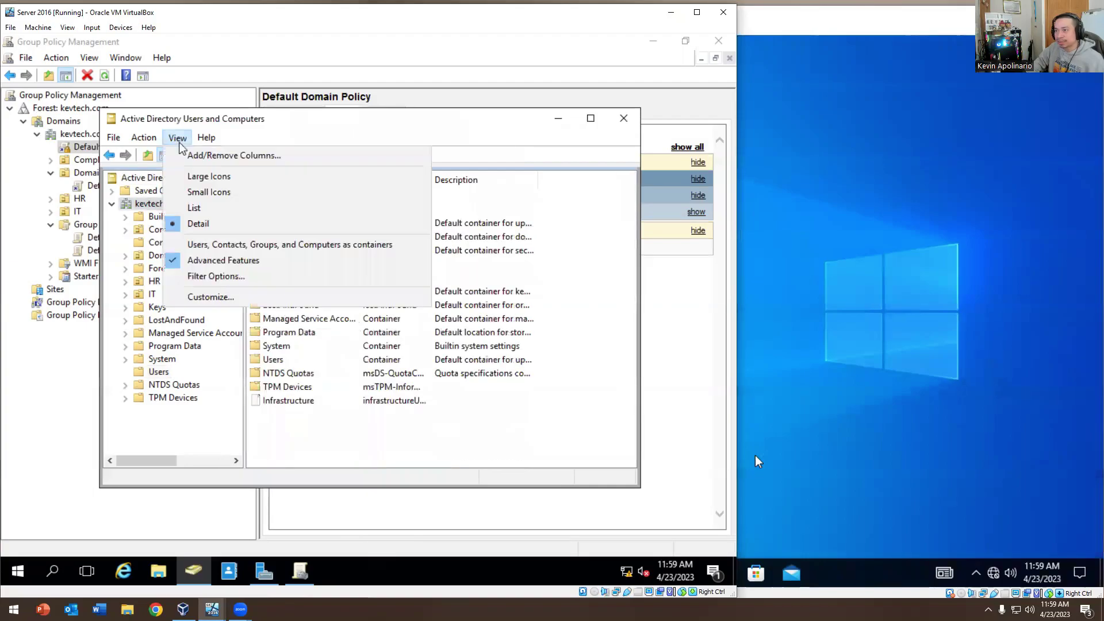
click(212, 261)
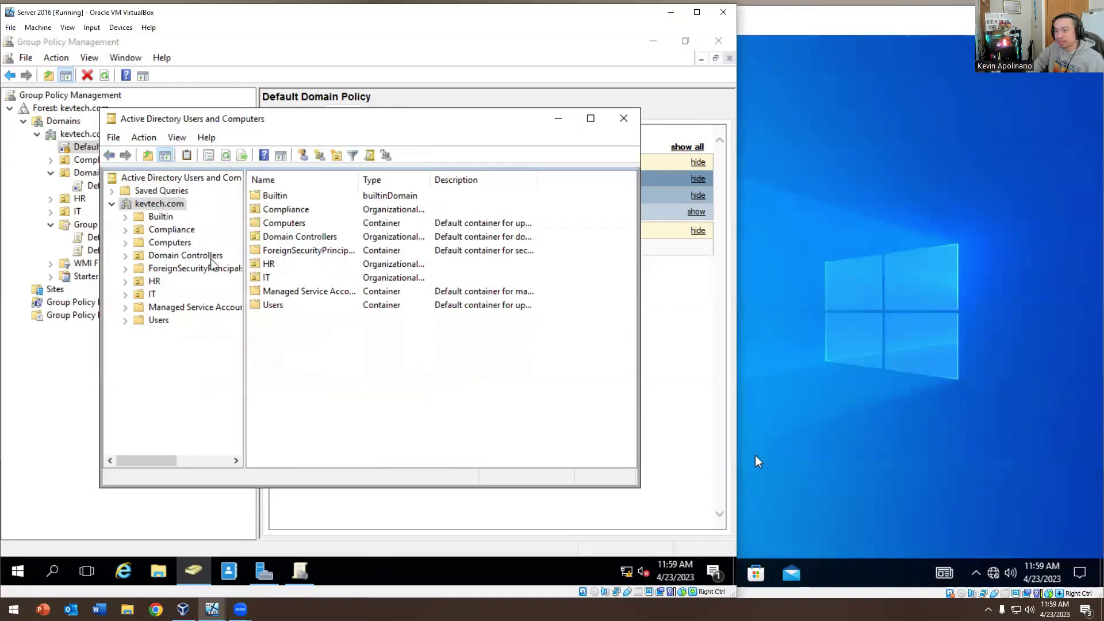
click(158, 320)
double_click(266, 236)
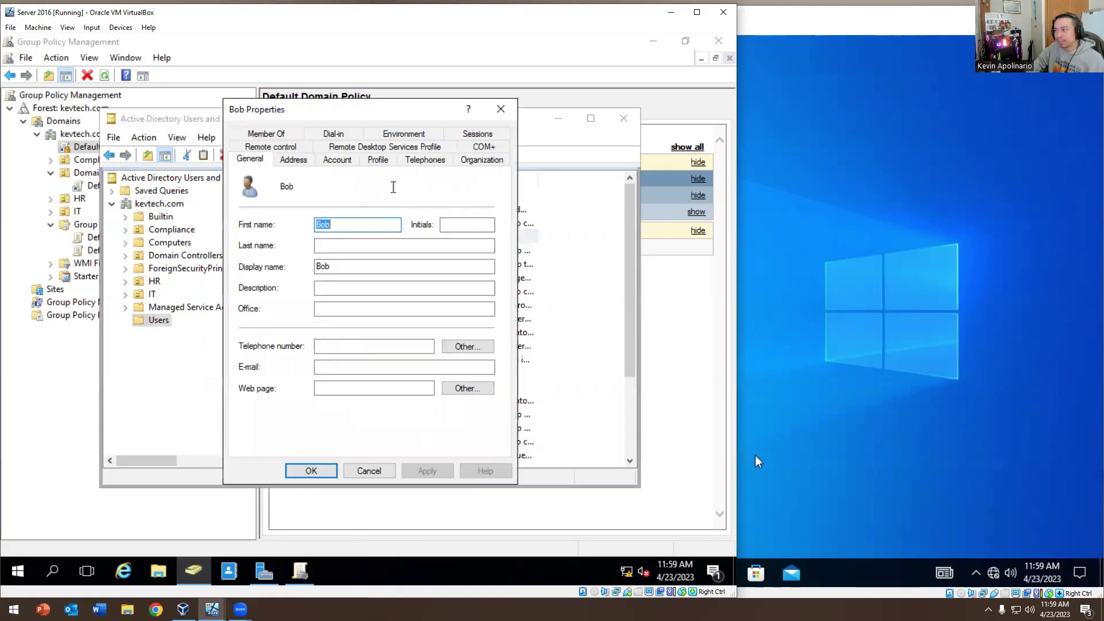
click(488, 158)
click(477, 133)
click(378, 146)
click(259, 147)
click(271, 133)
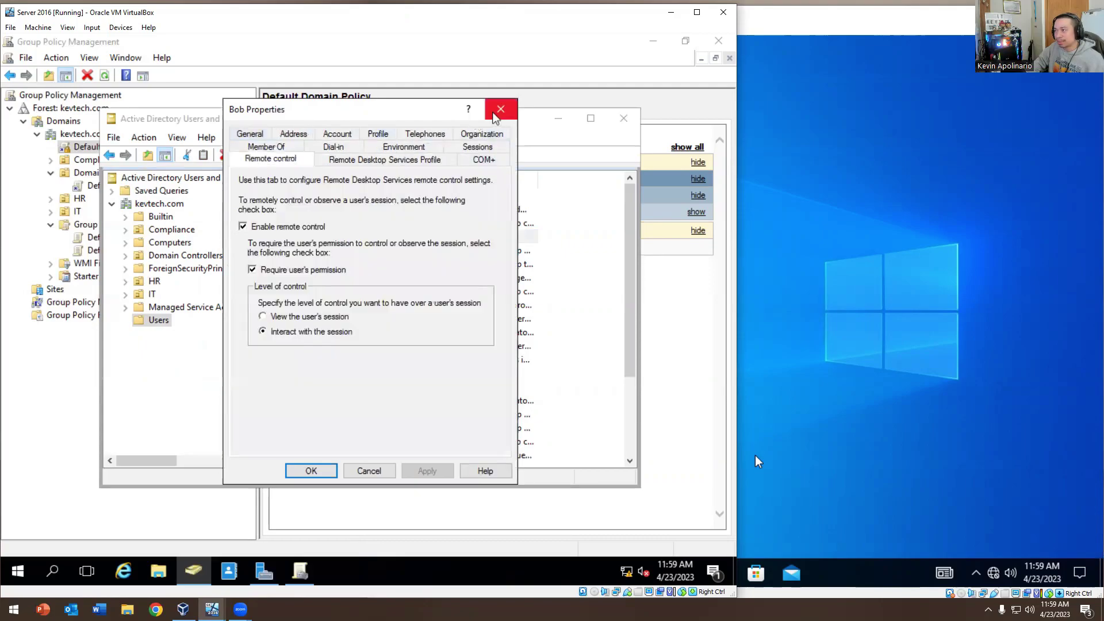
click(501, 109)
click(177, 137)
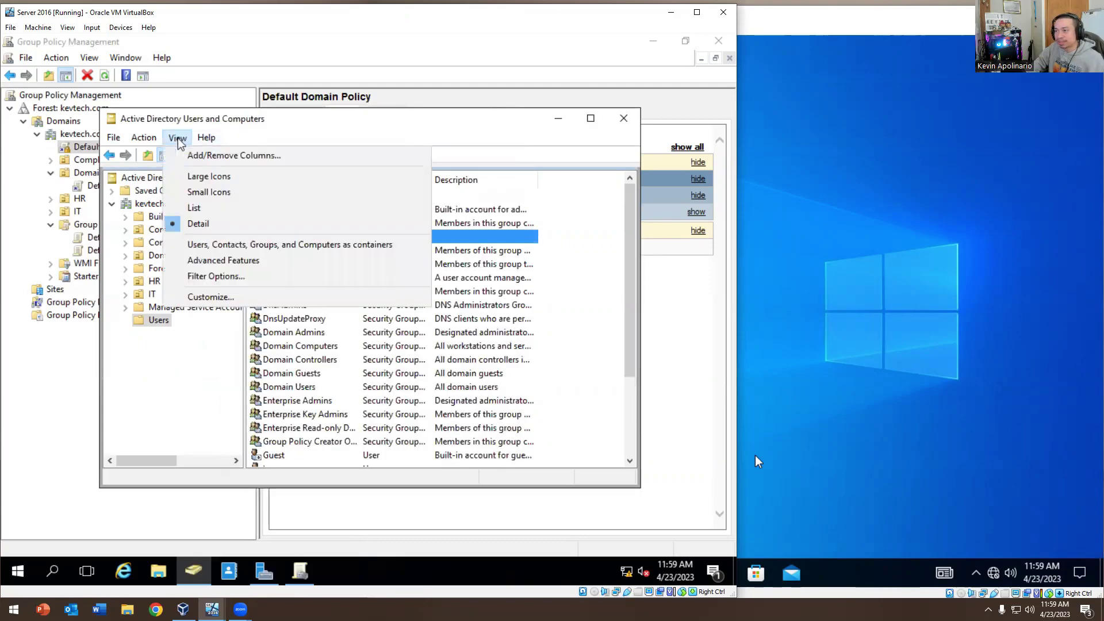
click(188, 259)
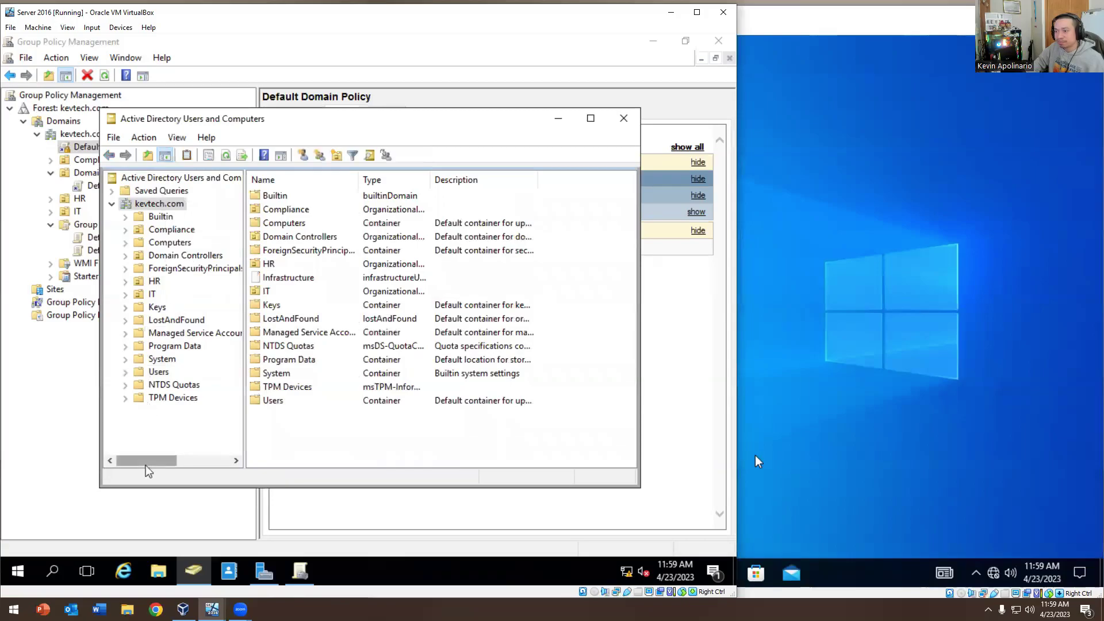
click(163, 371)
double_click(272, 237)
click(457, 161)
scroll(380, 240, down, 13)
scroll(412, 316, up, 13)
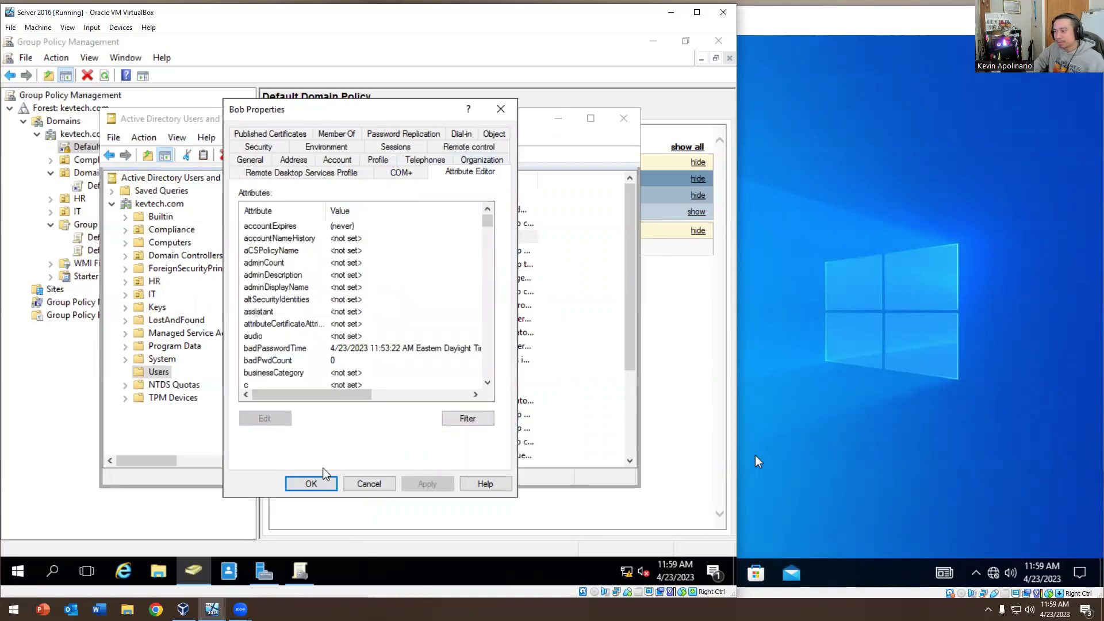
click(311, 483)
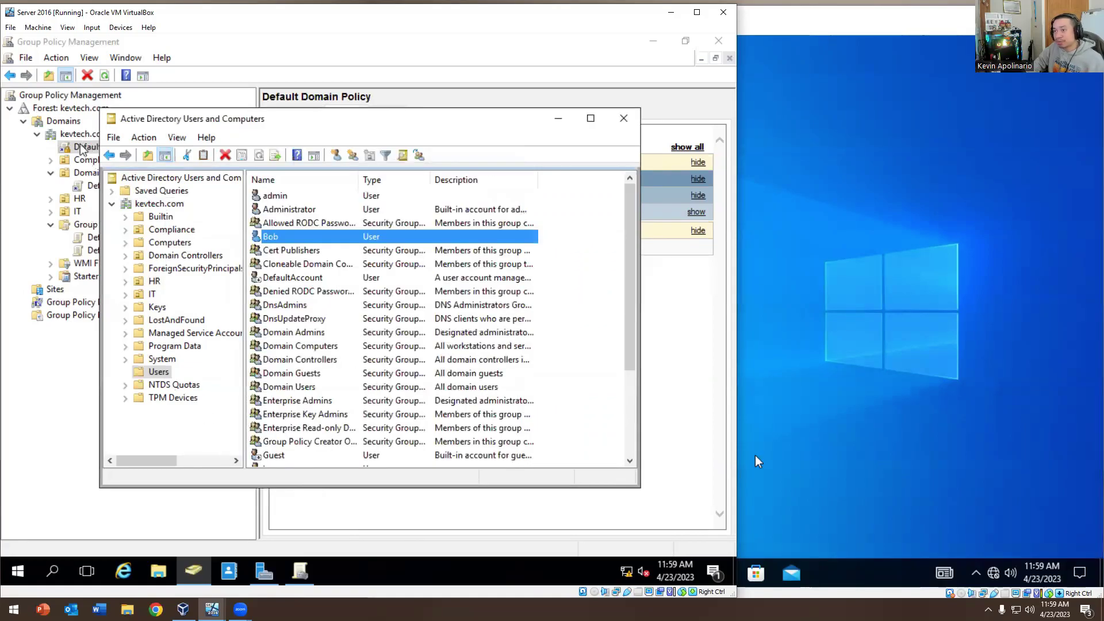
click(81, 149)
click(87, 146)
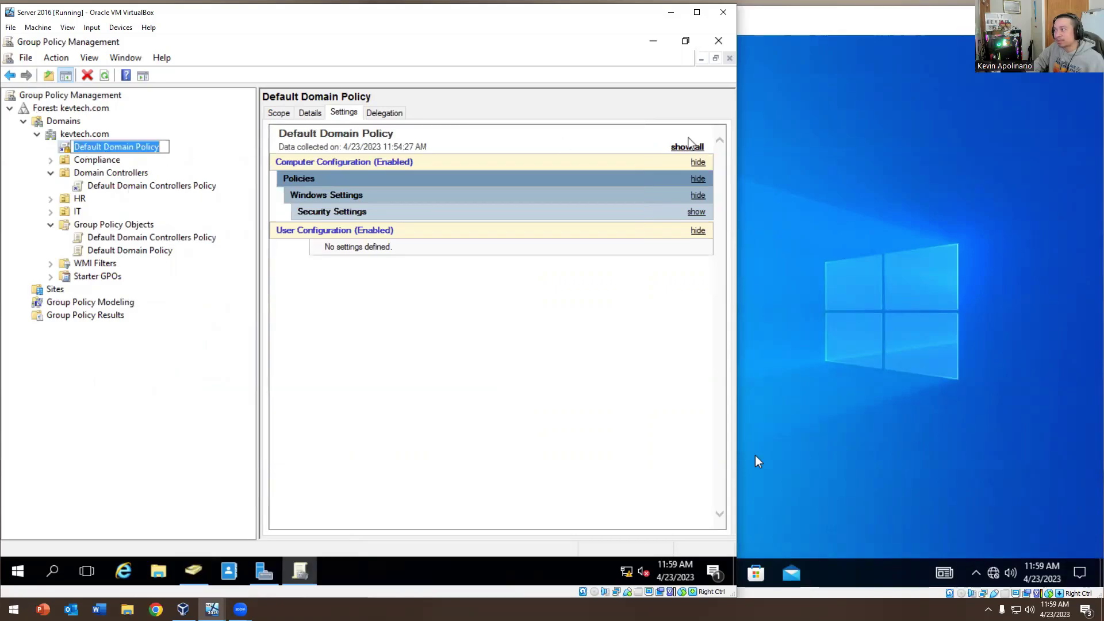
Expand the policy report and highlight the 3-attempt lockout threshold, 42-day maximum and 1-day minimum password age
click(687, 146)
scroll(514, 305, down, 1)
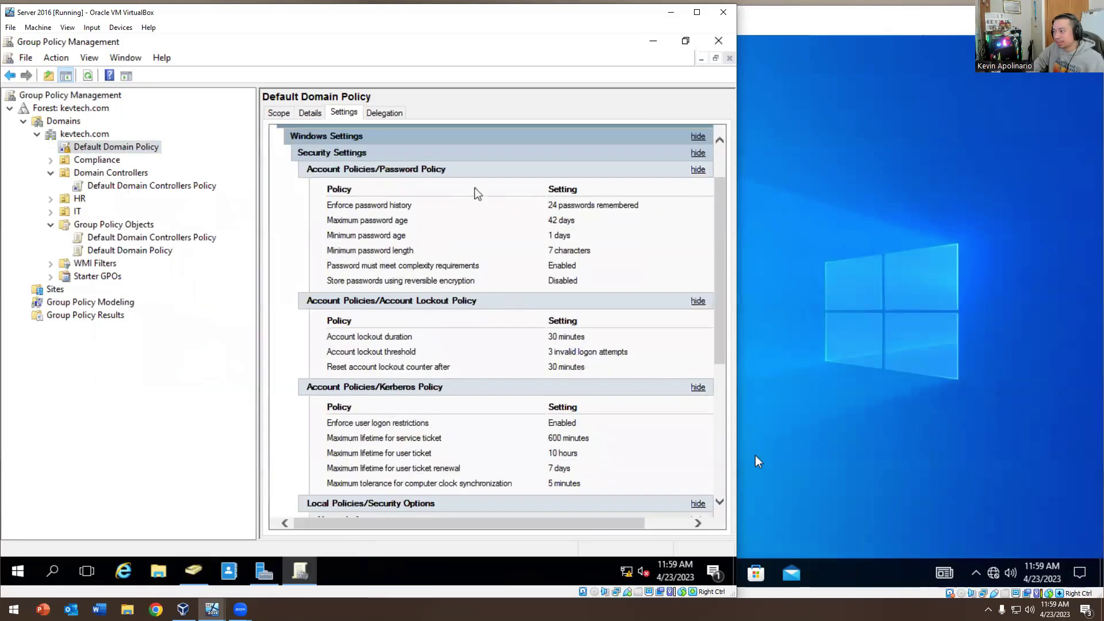
drag(549, 352, 625, 352)
click(621, 352)
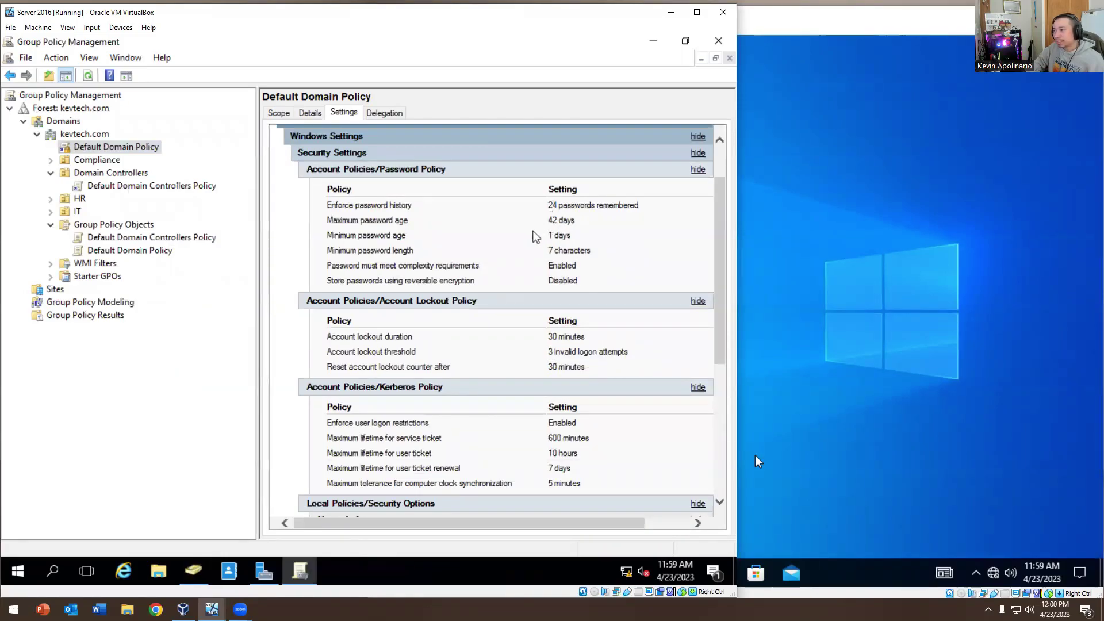
drag(547, 221, 574, 232)
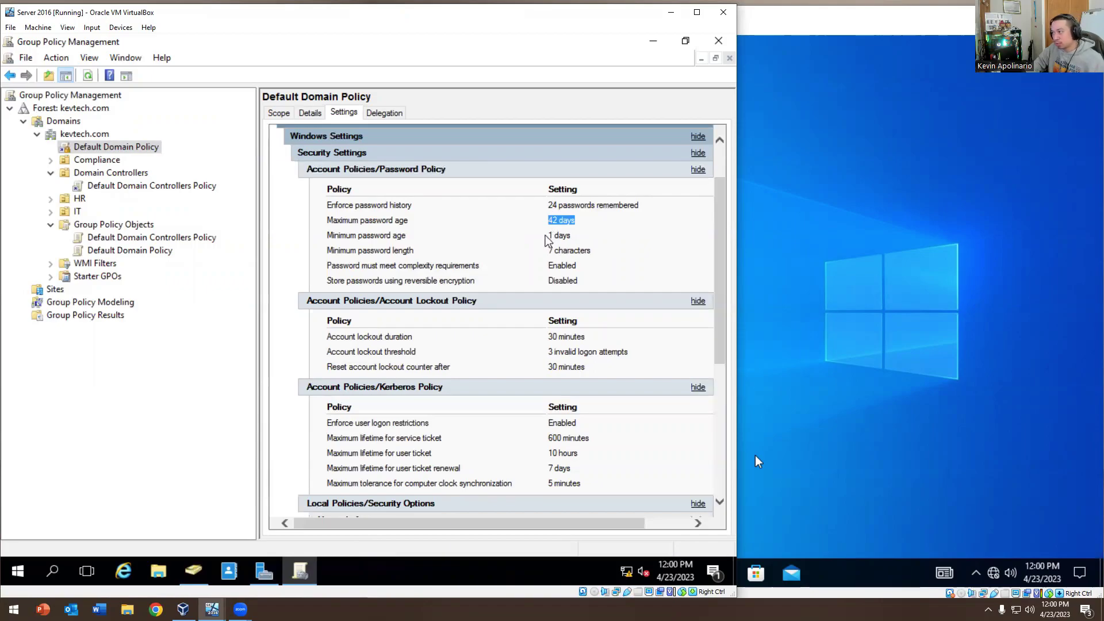
drag(544, 233, 577, 265)
click(576, 239)
Highlight the 7-character minimum length and complexity rows, then bring the Windows 10 VM forward
click(577, 264)
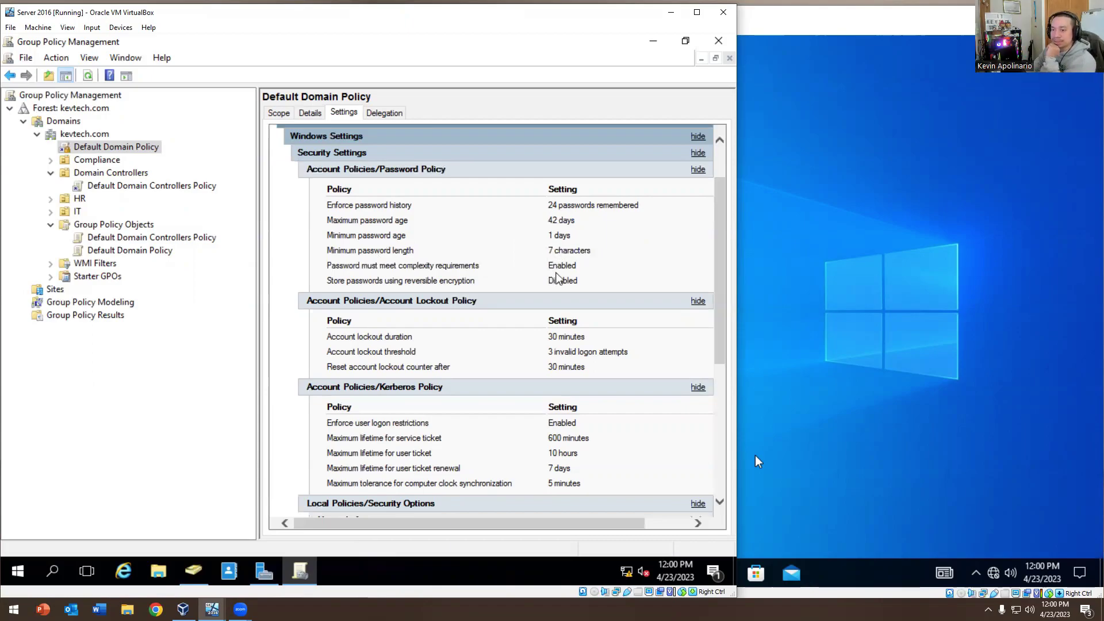
mouse_move(590, 250)
mouse_down()
mouse_move(321, 244)
mouse_move(587, 267)
mouse_up()
click(587, 268)
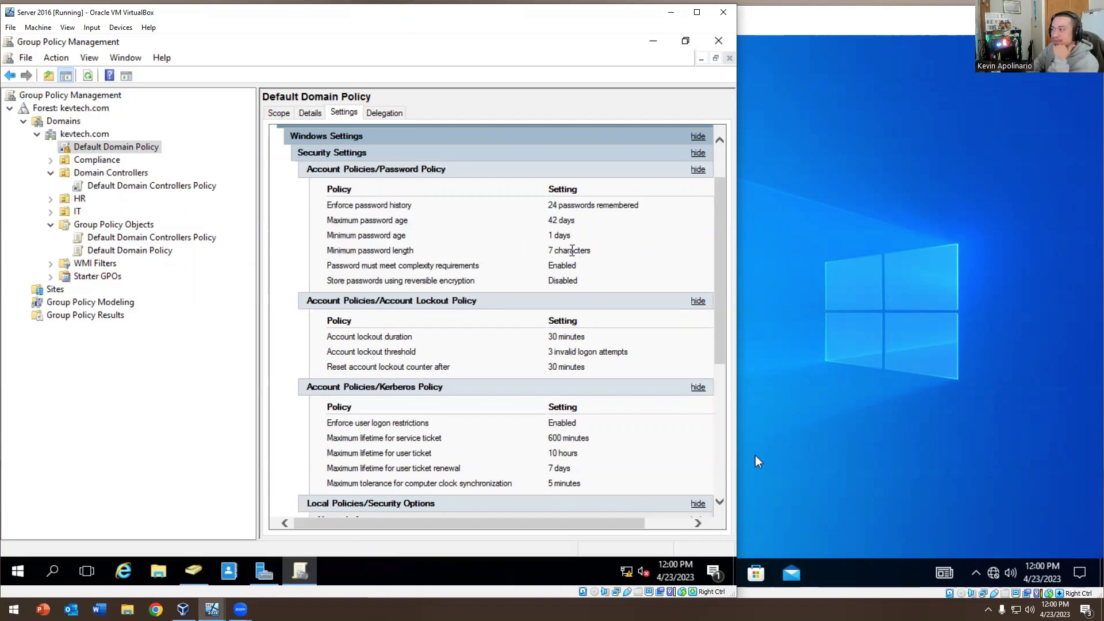
drag(576, 259, 348, 253)
click(556, 252)
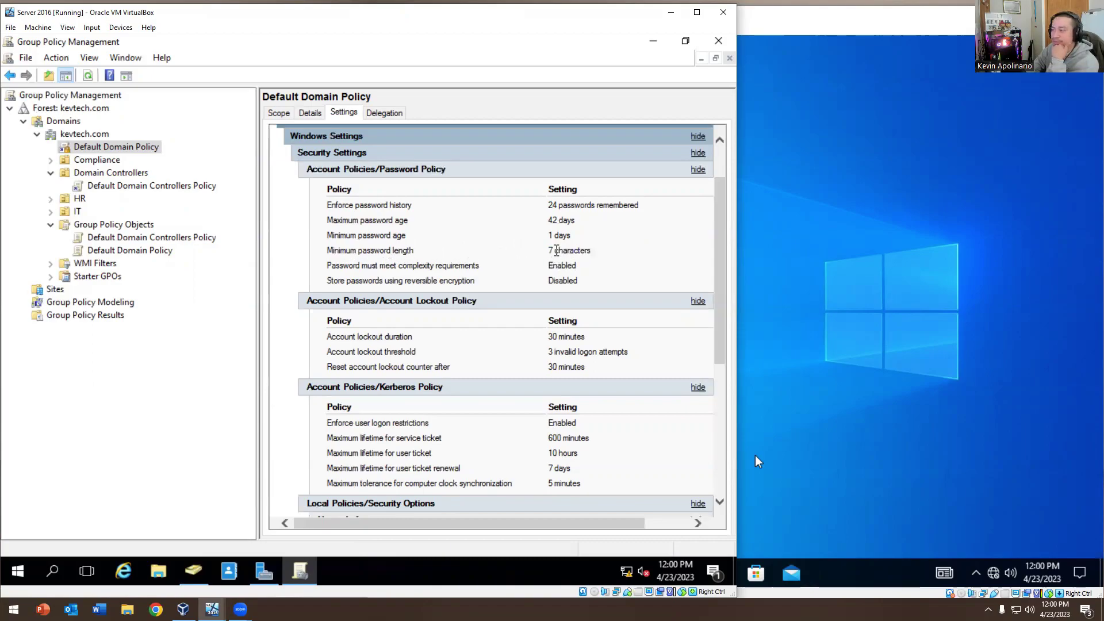
drag(585, 251, 487, 257)
click(629, 263)
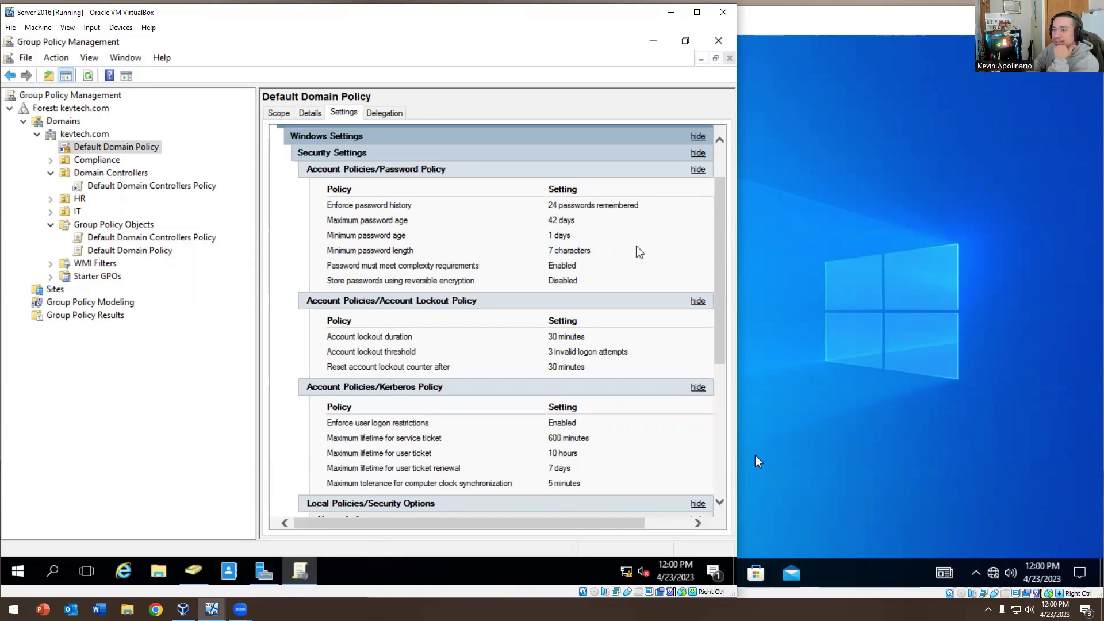
click(933, 229)
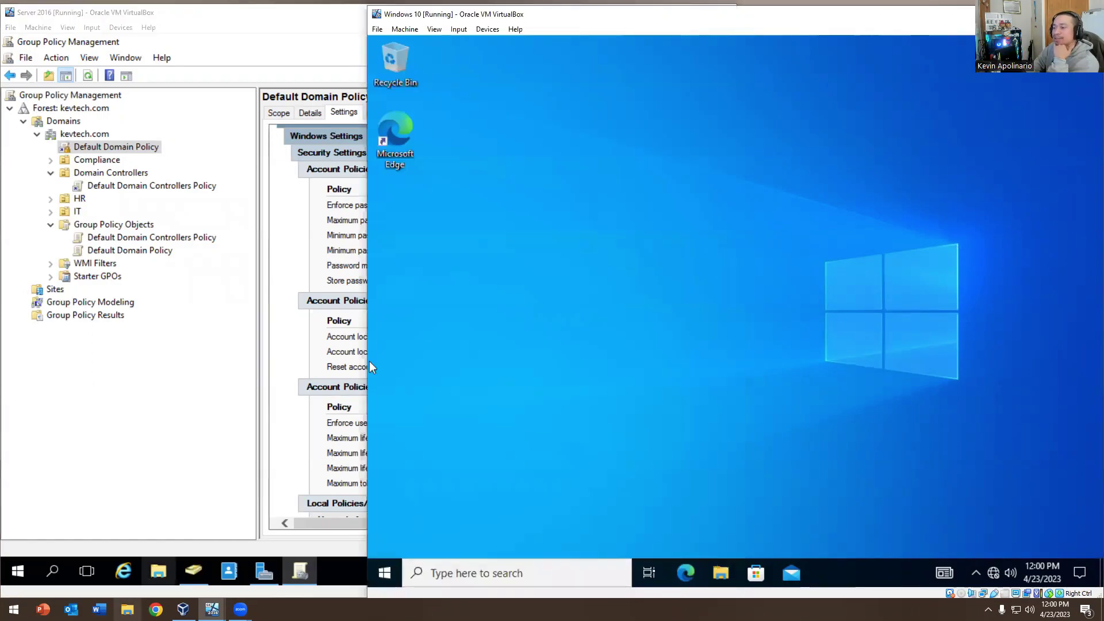
Search Google for Have I Been Pwned and go to its Pwned Passwords page
key(alt+Tab)
text(g)
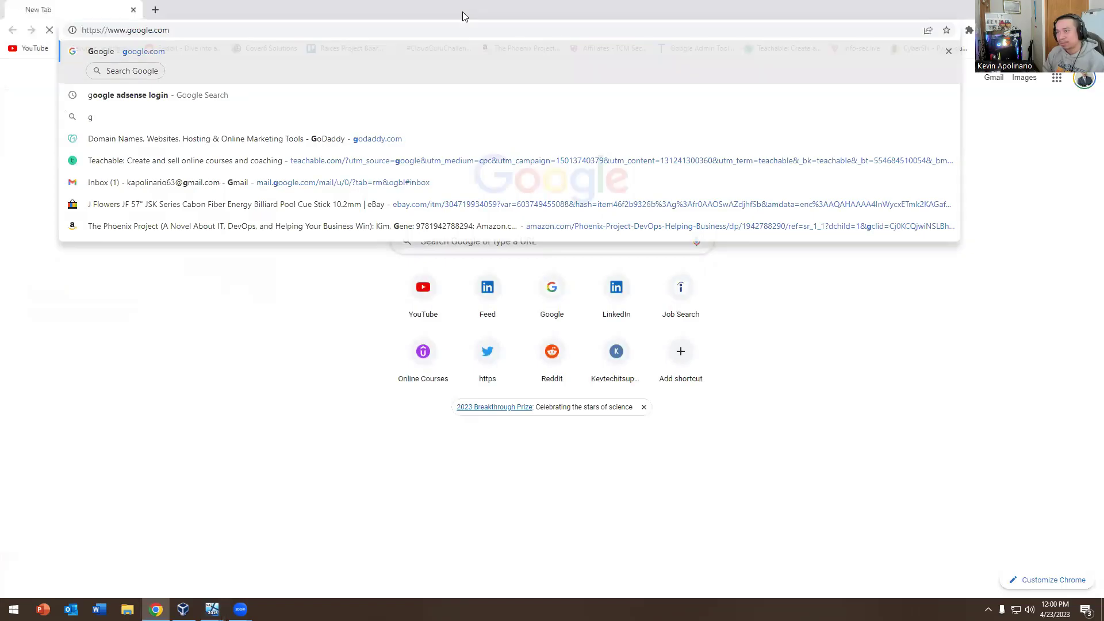
text(i been pwned)
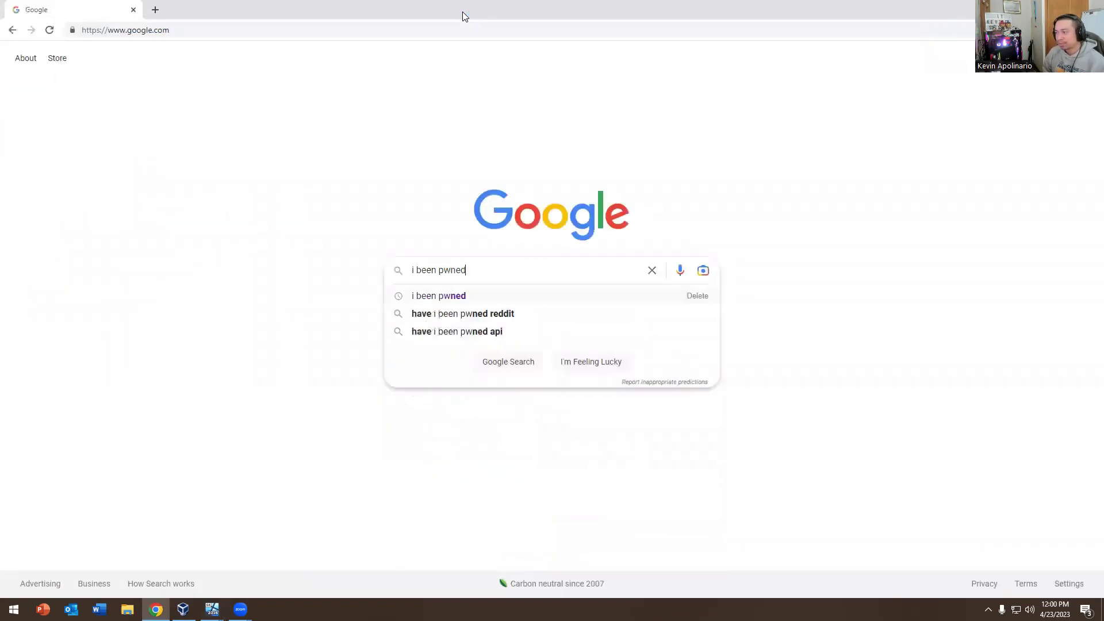
key(Return)
click(281, 182)
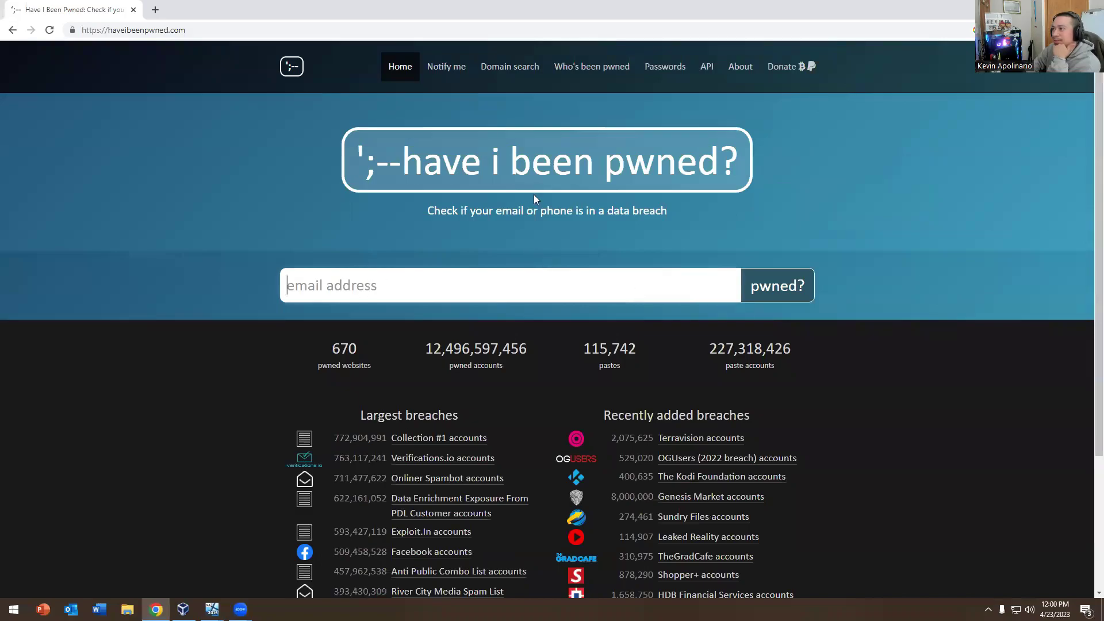
click(661, 68)
Check a 12-character candidate password and find it has been seen 2,340 times
click(328, 245)
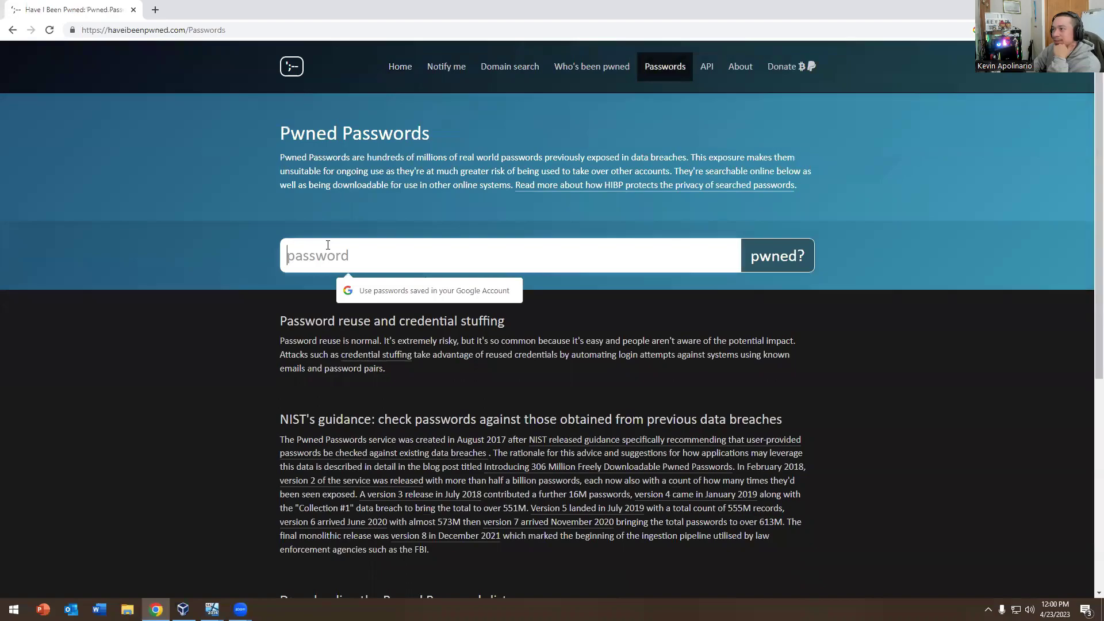
click(213, 242)
click(315, 254)
text(password1234)
key(Return)
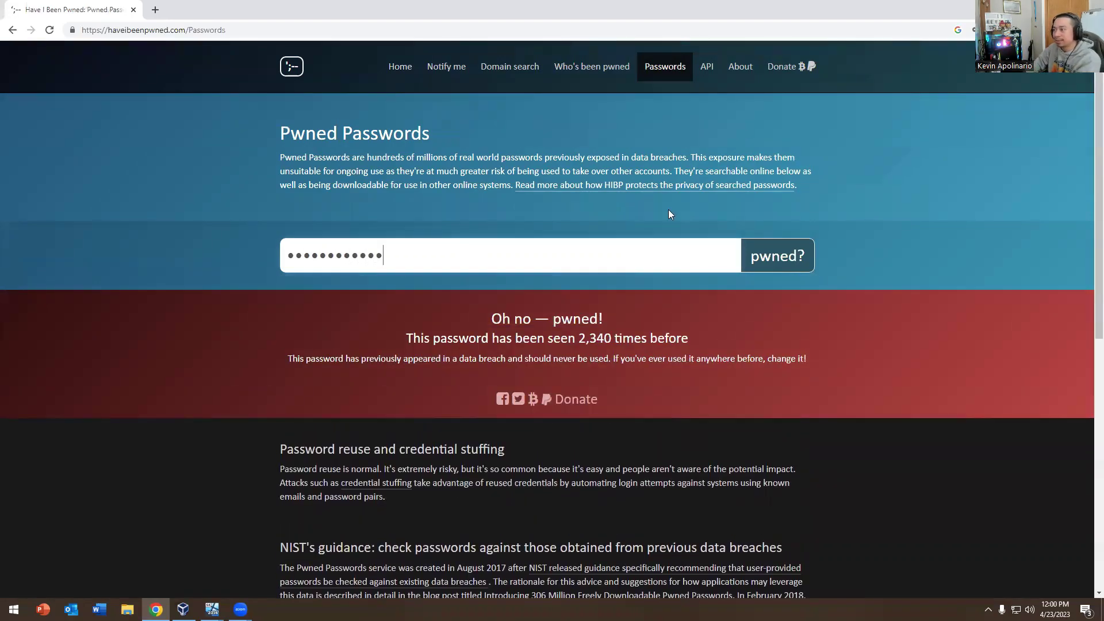
drag(502, 319, 673, 352)
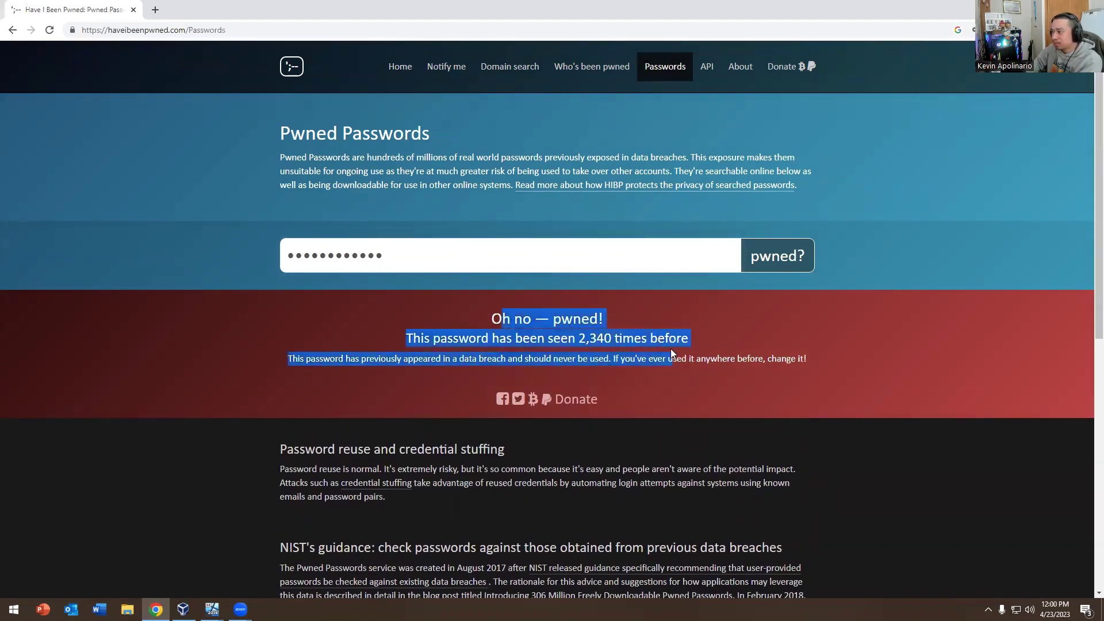
click(591, 336)
click(443, 355)
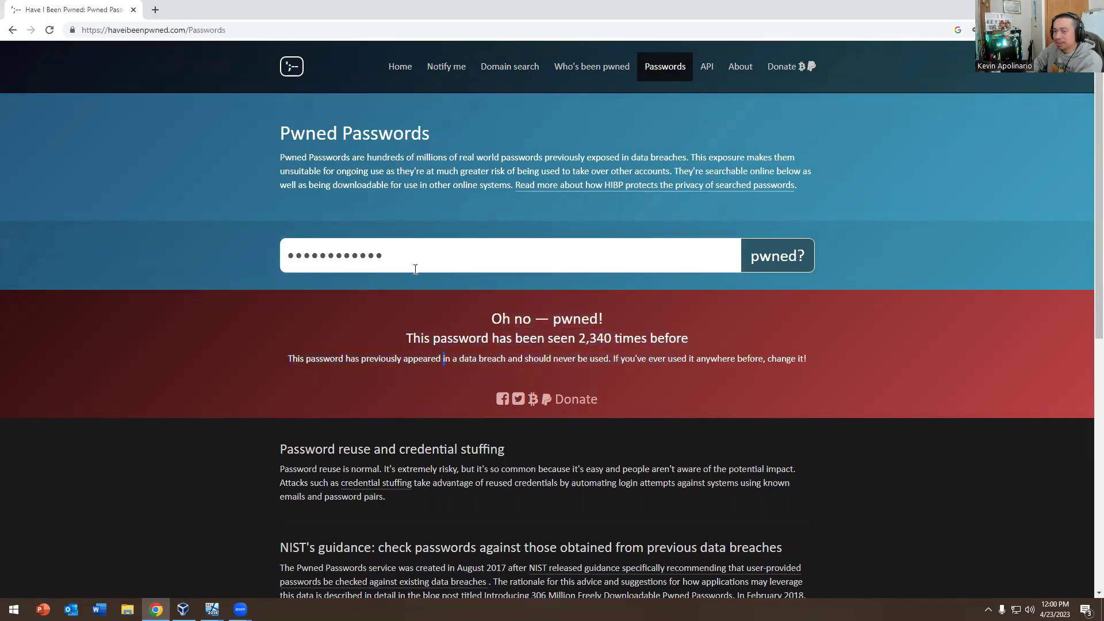
Clear the tested password from the field and open a new browser tab
drag(386, 255, 152, 254)
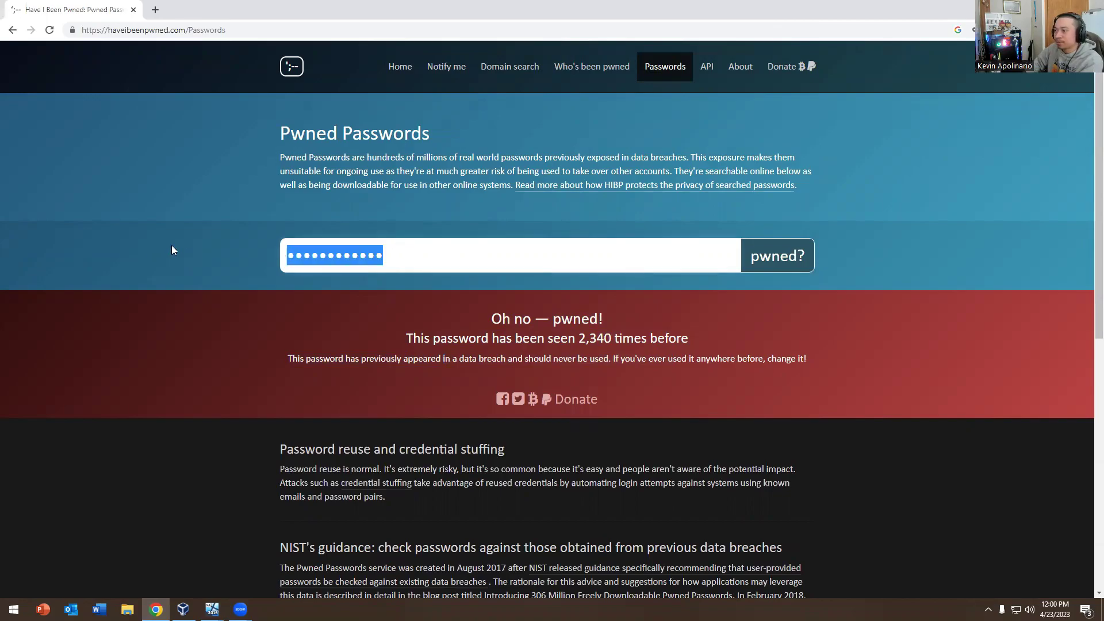
key(BackSpace)
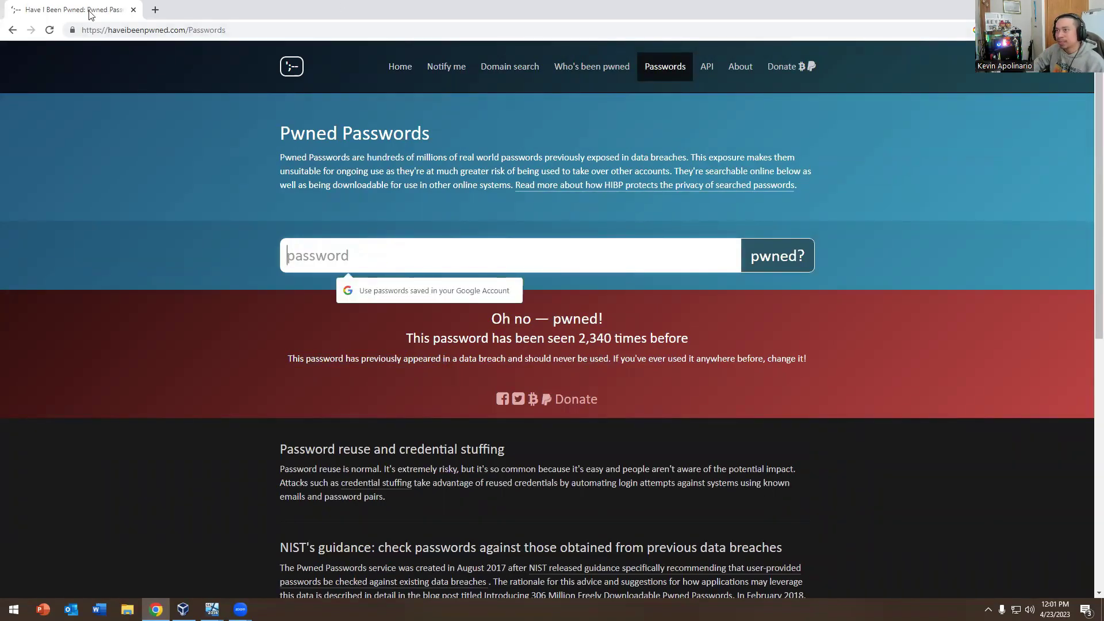
click(155, 9)
Search for dinopass, open DinoPass, generate a strong password and copy it
text(dinopass)
key(Return)
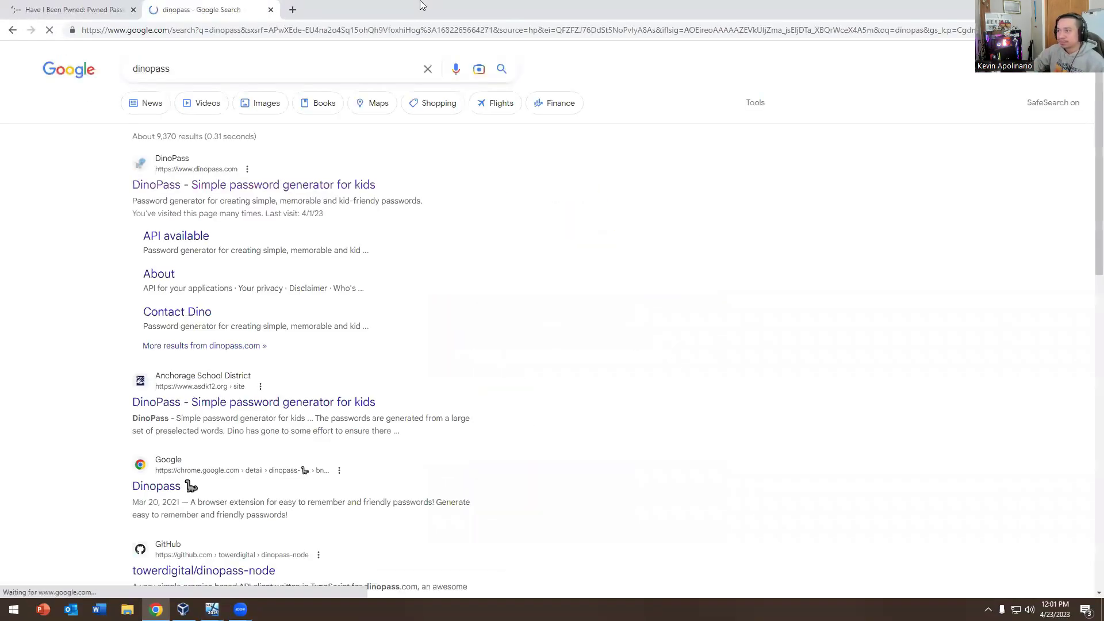
click(183, 185)
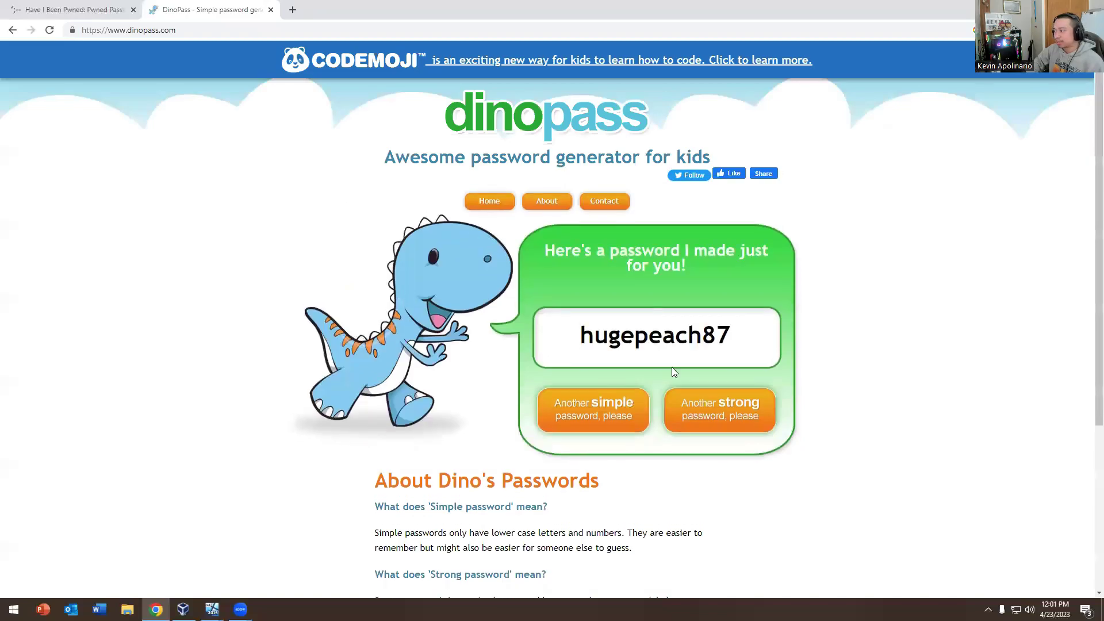
click(706, 409)
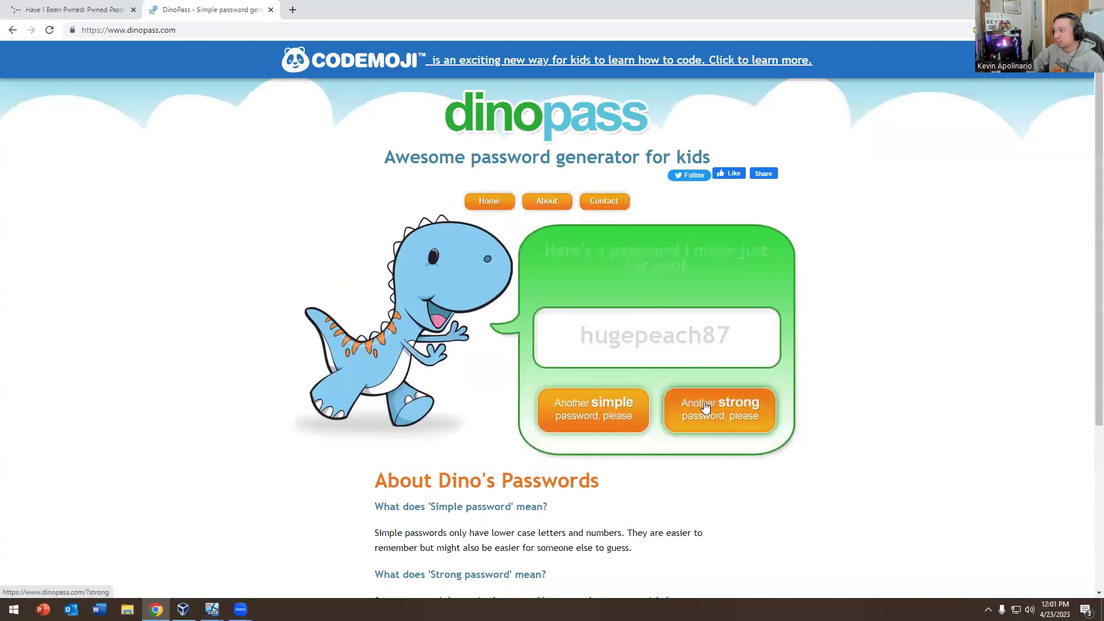
click(749, 336)
right_click(619, 339)
click(638, 390)
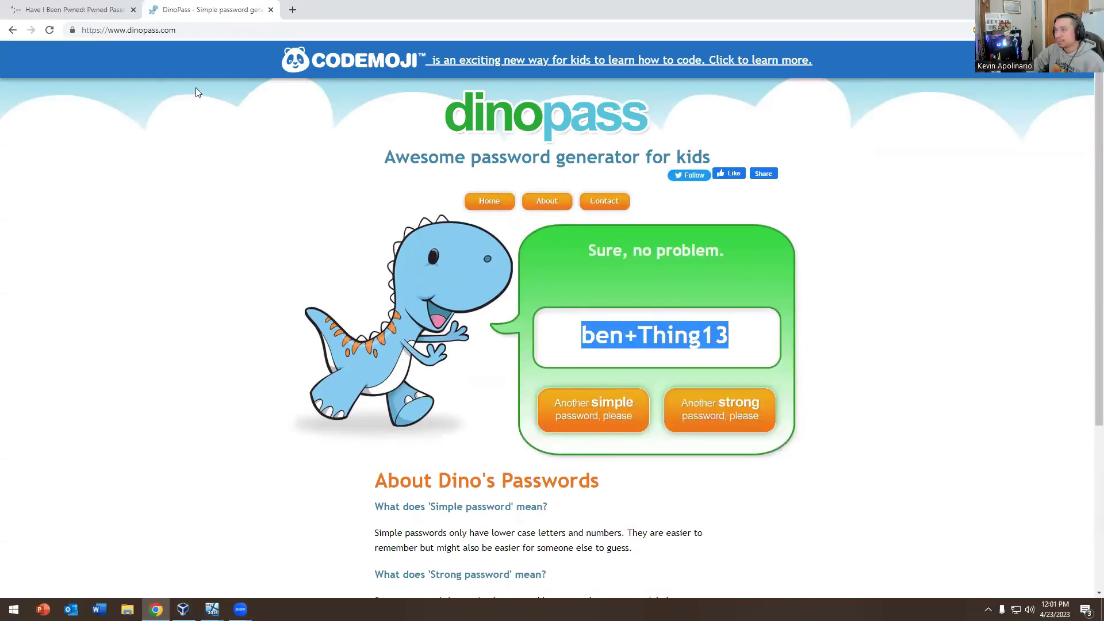
Paste the generated password into Have I Been Pwned, confirm it's not breached, then return to the VMs
click(73, 9)
click(446, 248)
key(ctrl+v)
click(806, 257)
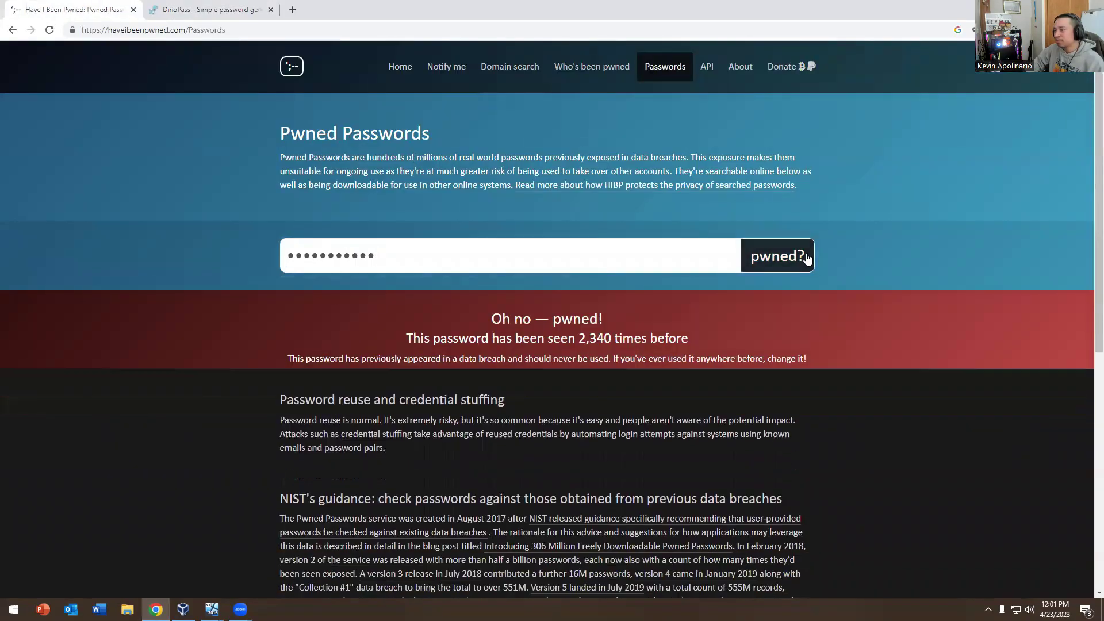
drag(456, 325, 661, 339)
drag(510, 351, 710, 365)
click(527, 344)
click(232, 5)
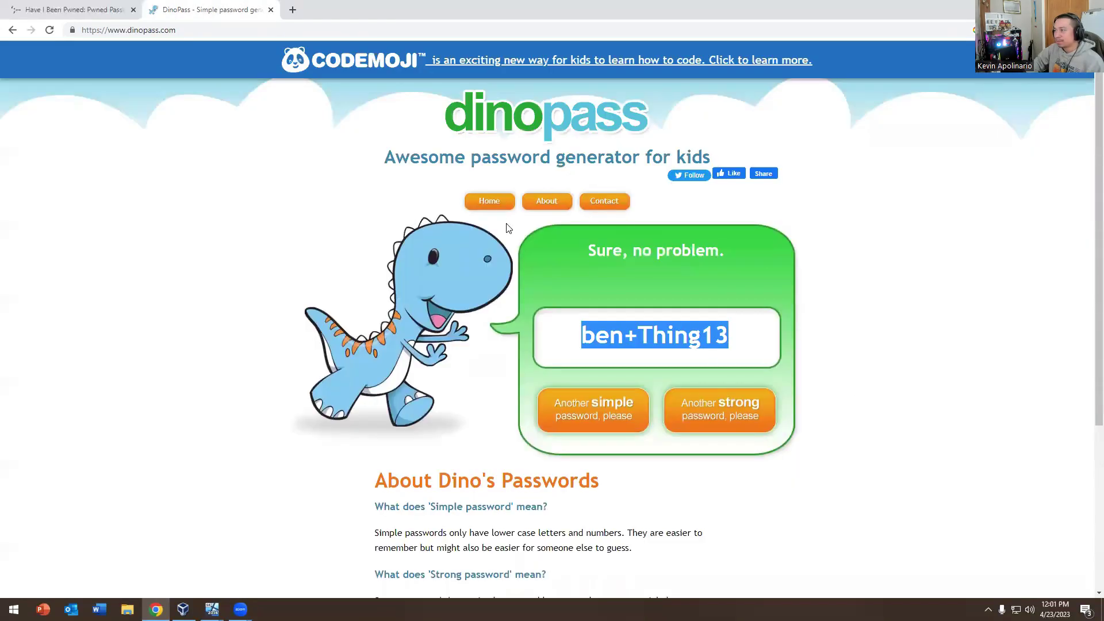
key(alt+Tab)
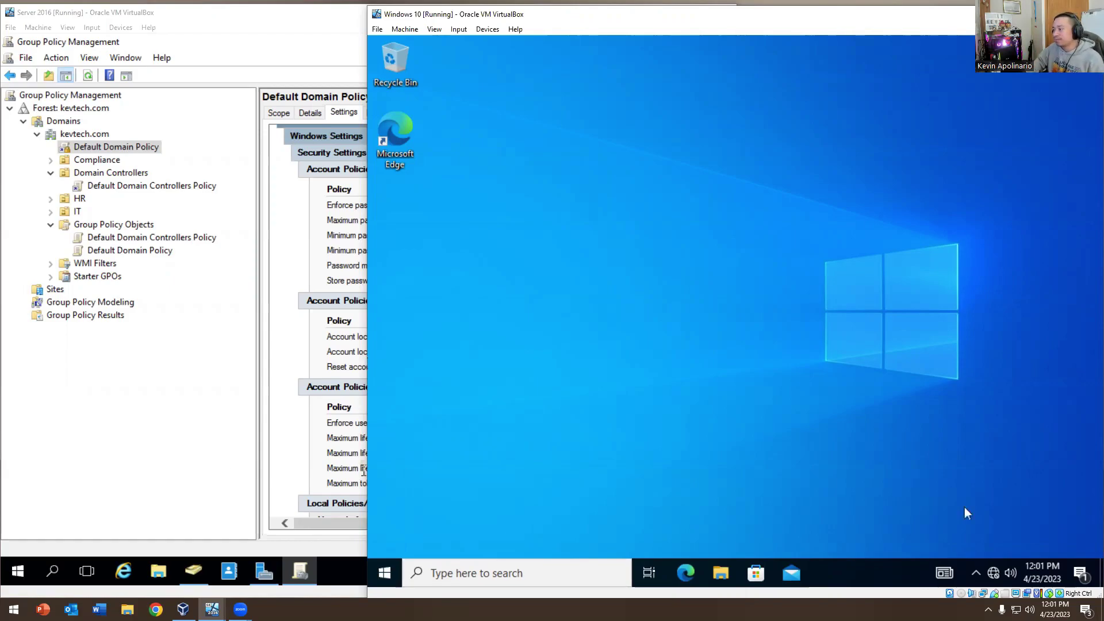
Sign out of the Windows 10 session from the Start button's context menu
right_click(385, 572)
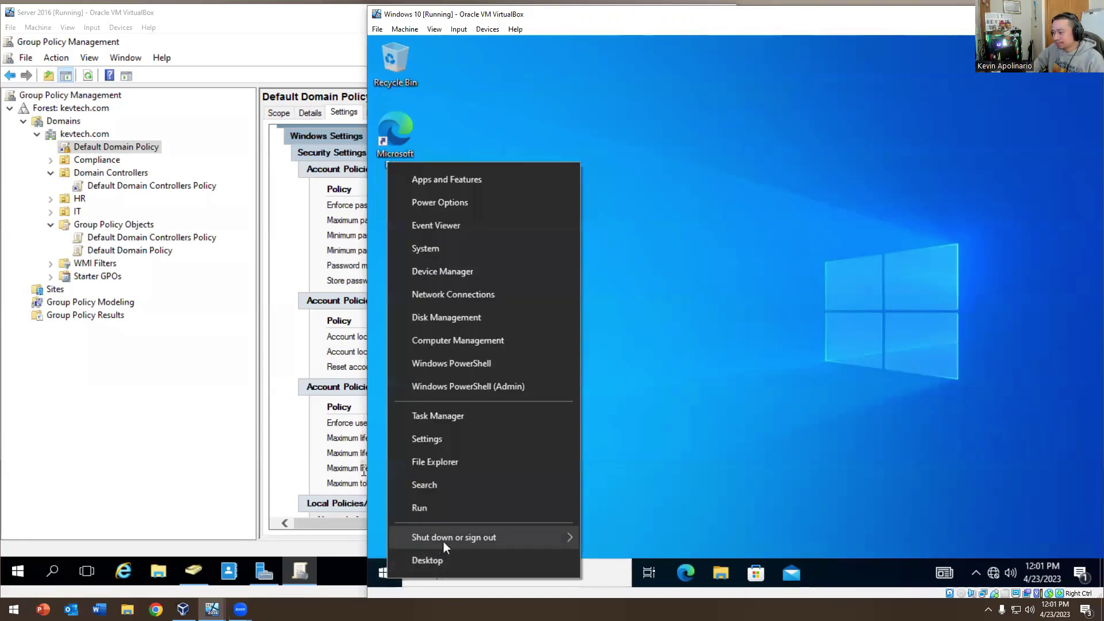
mouse_move(577, 535)
click(606, 490)
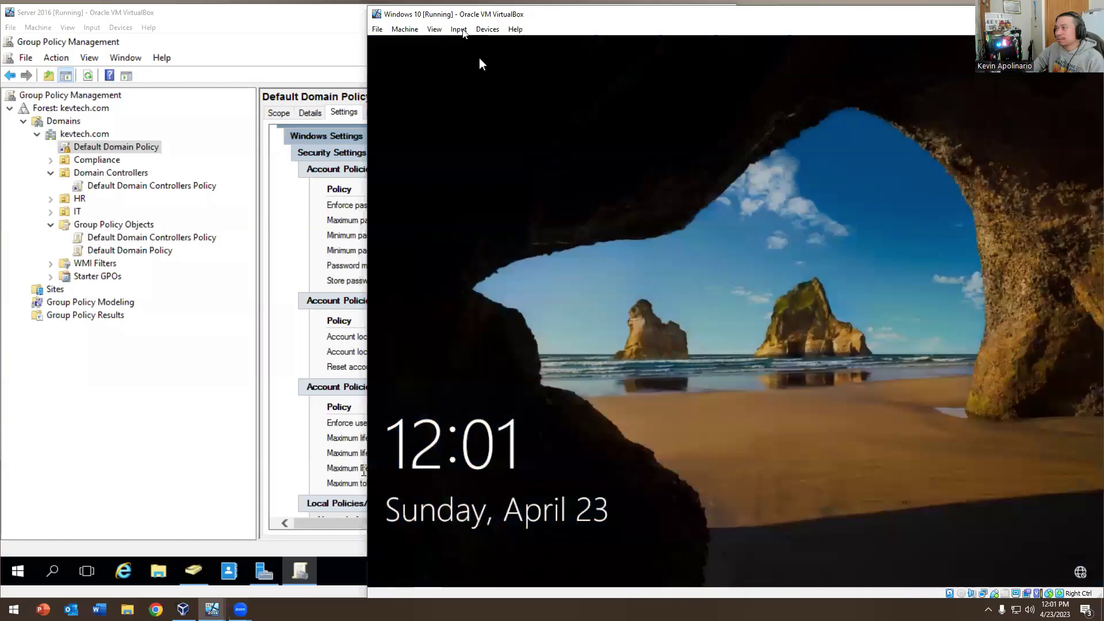
Send Ctrl-Alt-Del via VirtualBox's Input menu and enter the domain user's password
click(488, 29)
mouse_move(488, 42)
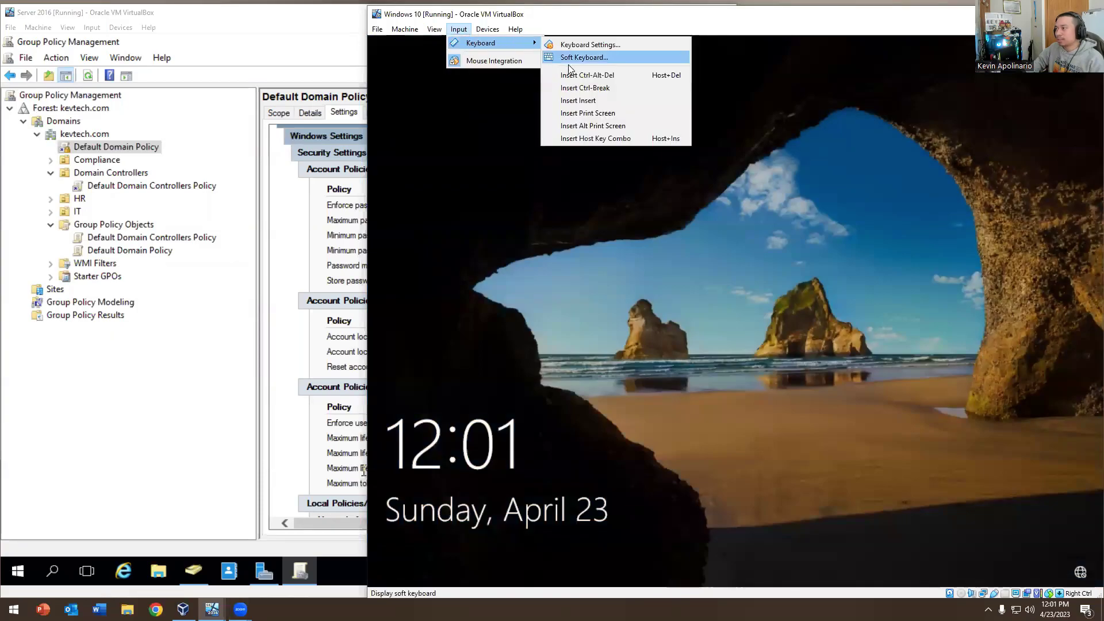
click(575, 73)
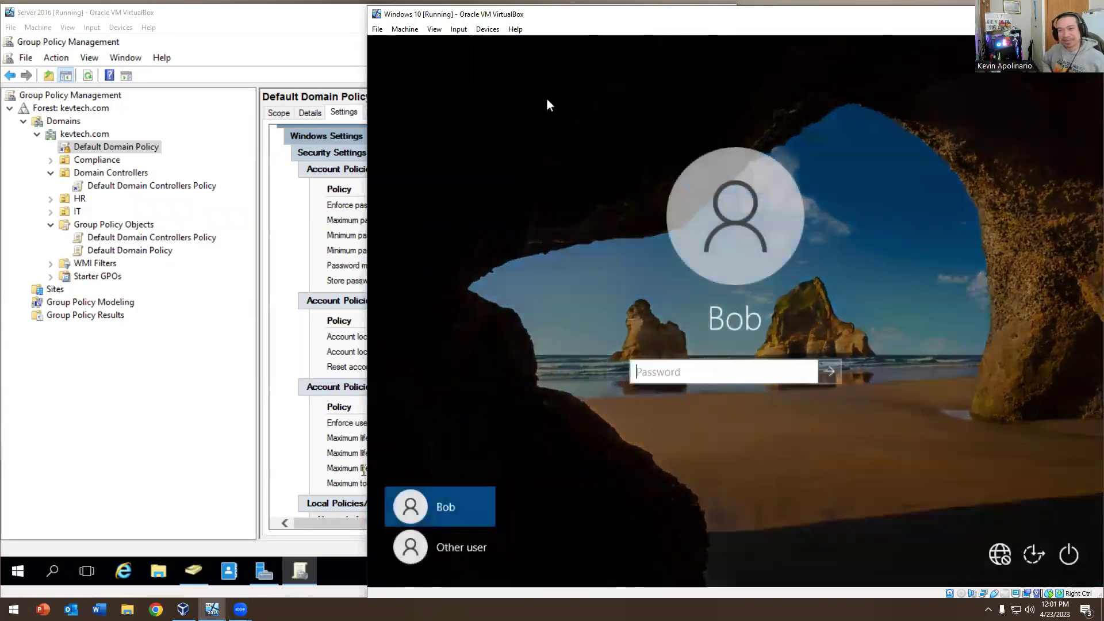
text(P@ssw0rd)
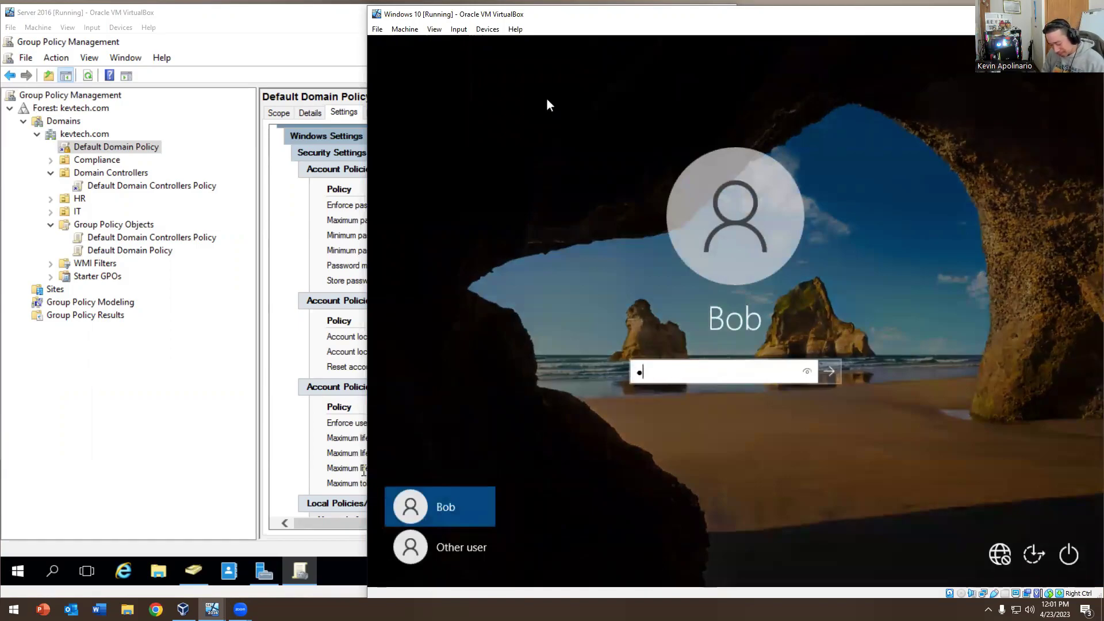
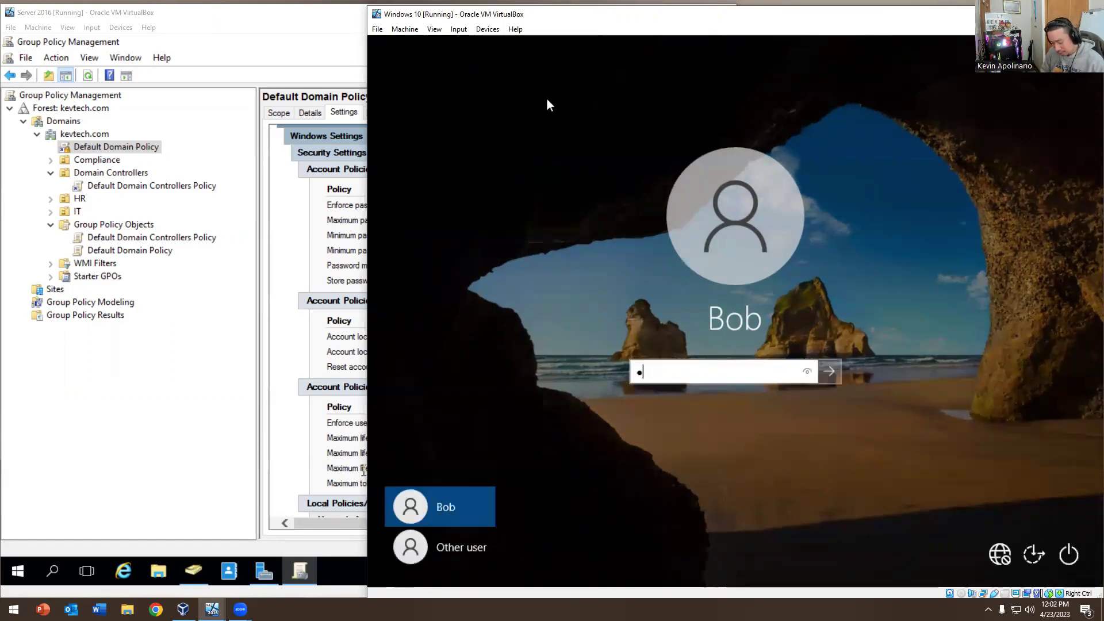
Enter a wrong password for the domain user again so Windows 10 rejects the sign-in
key(Return)
key(Return)
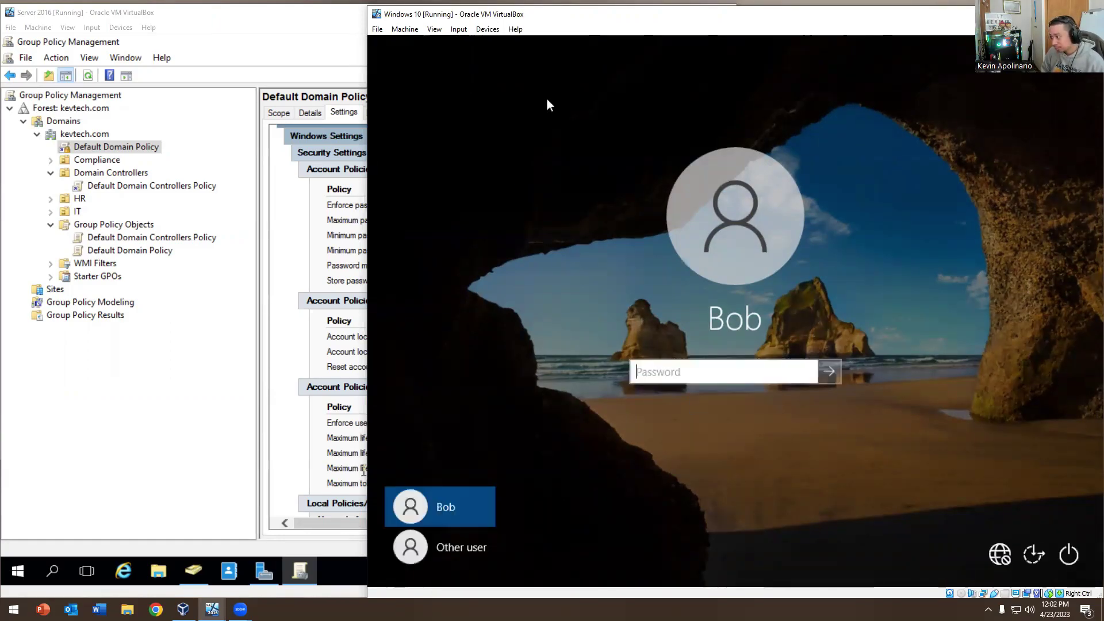
text(P@ssw0rd)
key(Return)
key(Return)
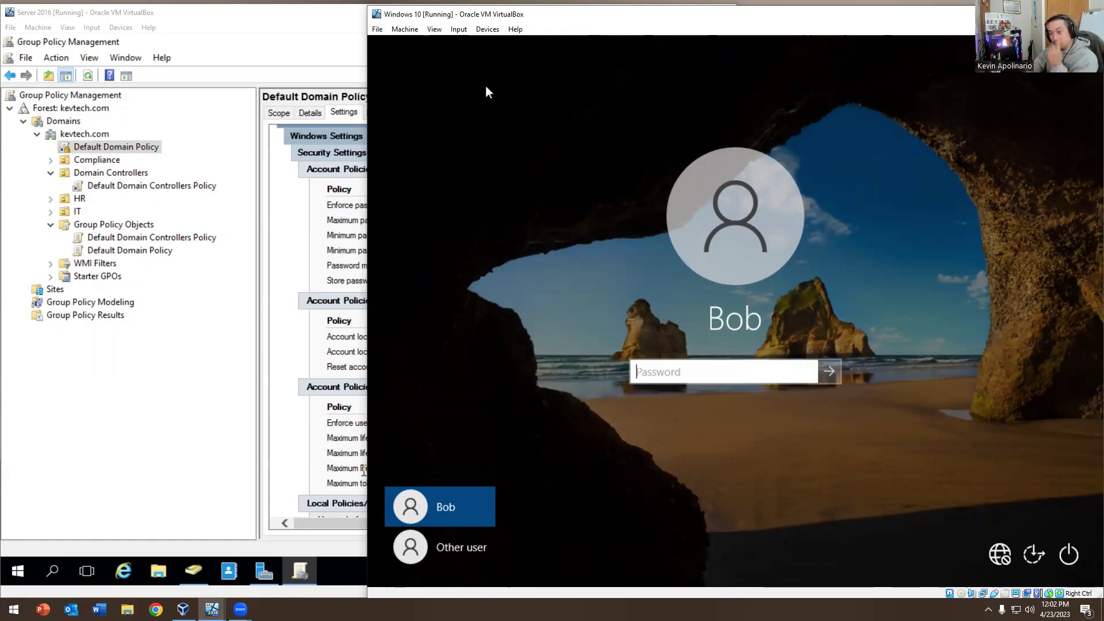
Check 'Unlock account' on the test user's Account tab, save, and return to the Windows 10 login
click(365, 151)
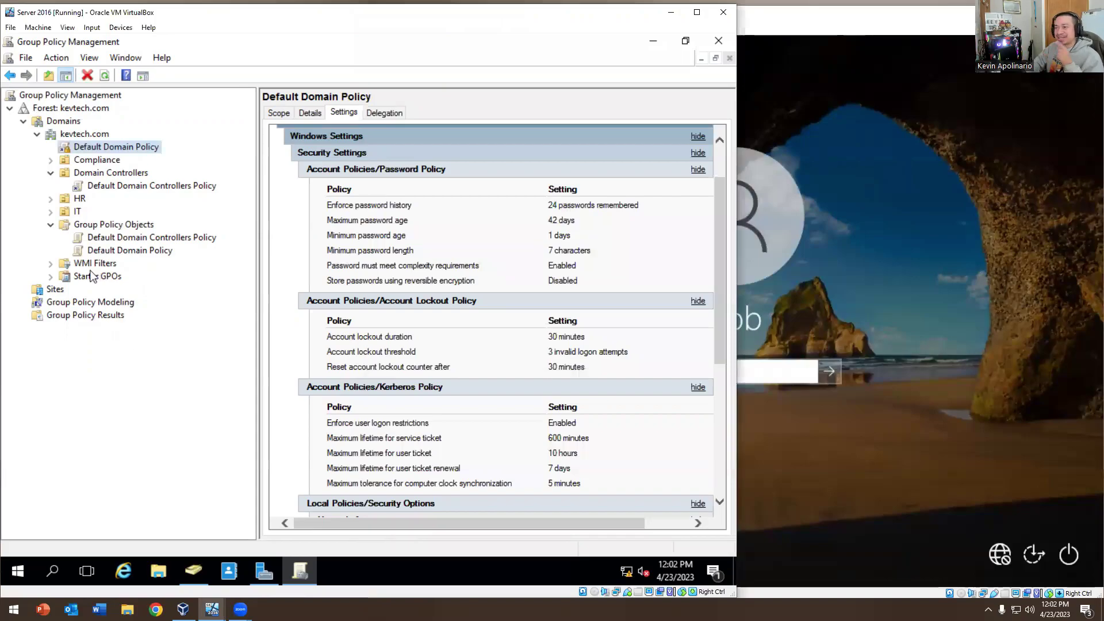
mouse_move(198, 588)
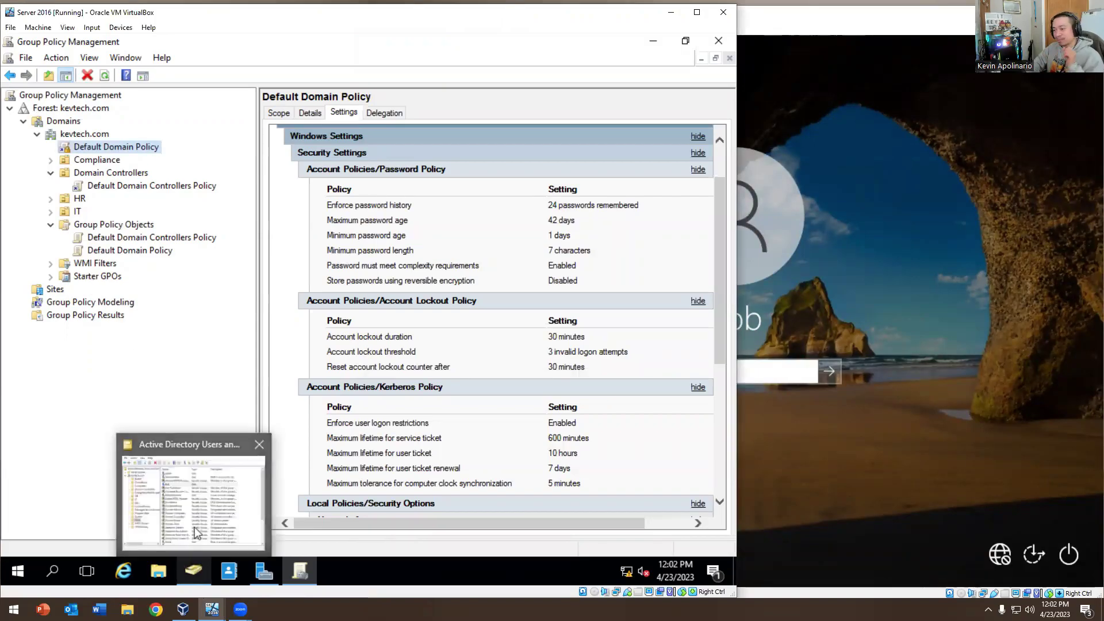
click(194, 528)
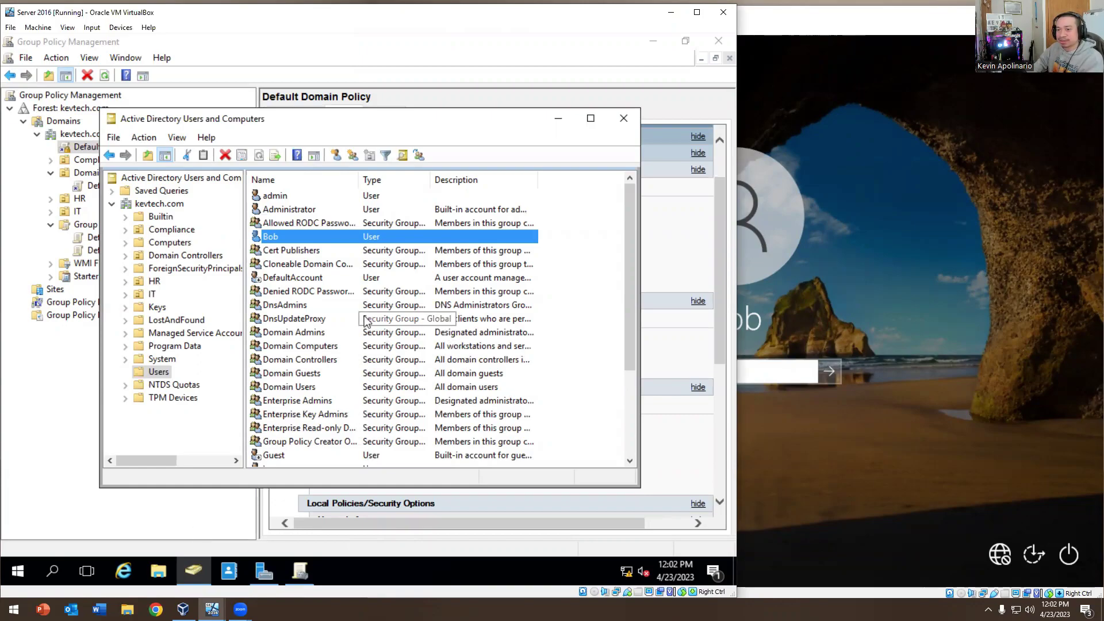
double_click(270, 237)
key(ctrl+Tab)
key(ctrl+Tab)
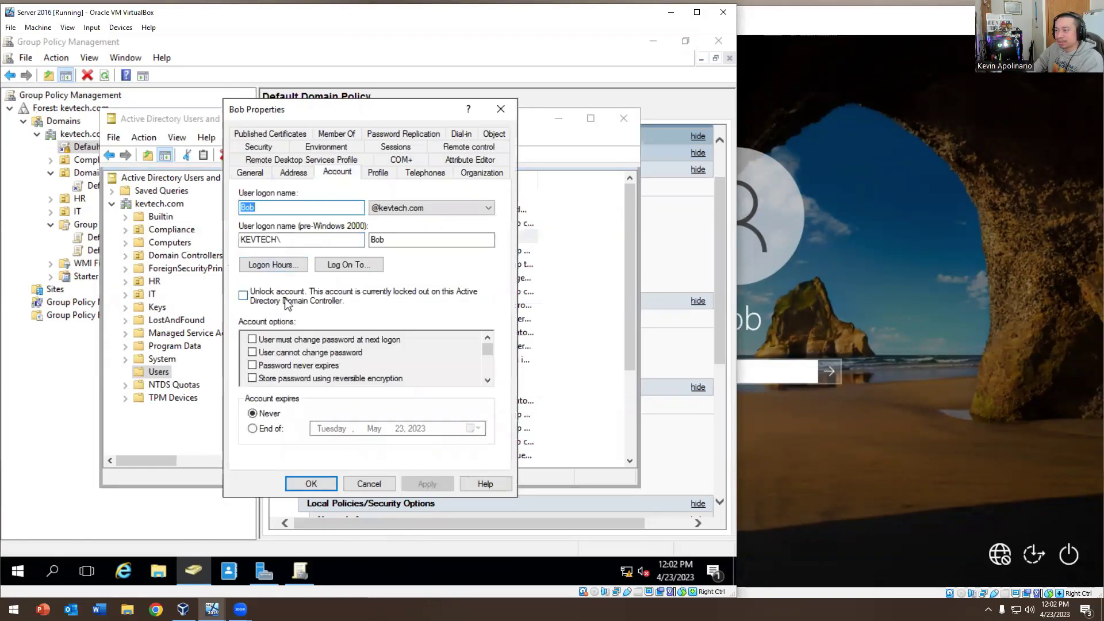
click(296, 296)
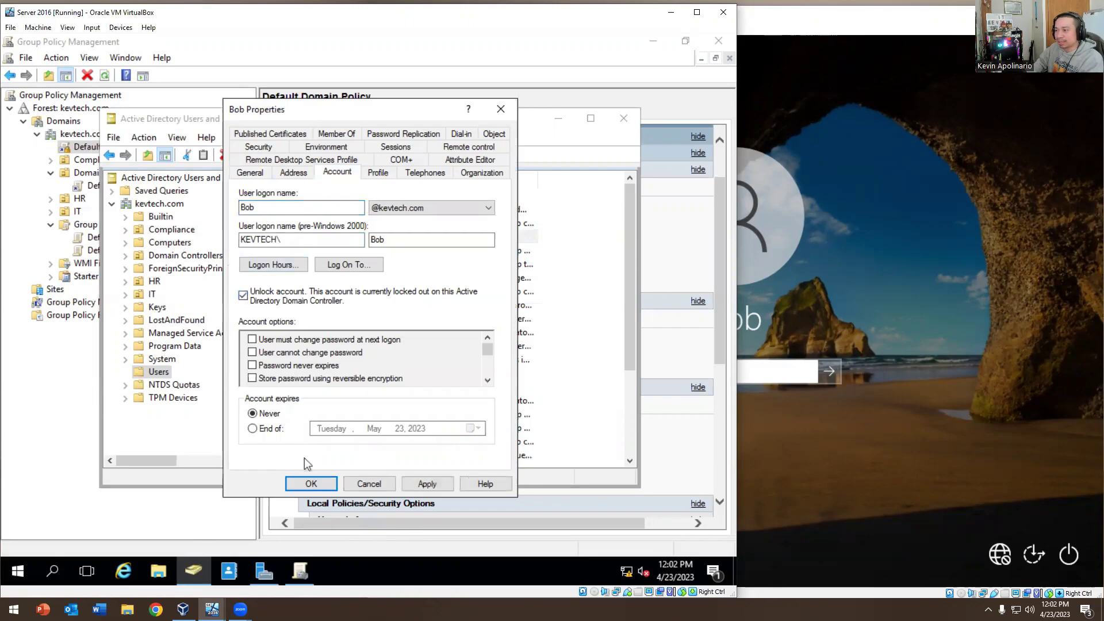
click(311, 483)
click(734, 466)
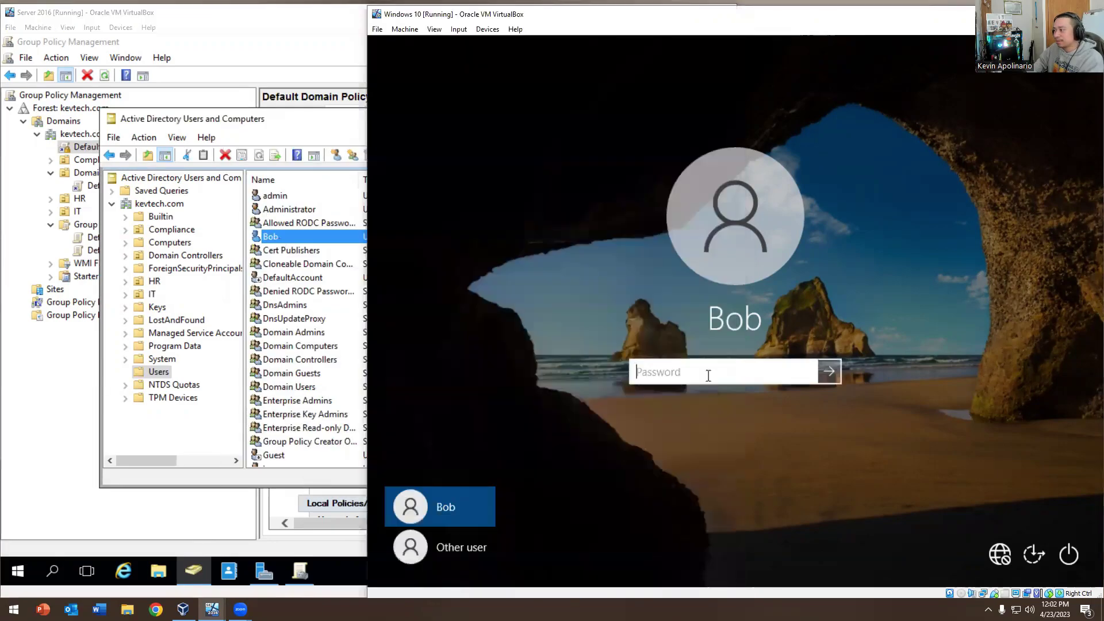
Sign in to Windows 10 as the test user, sign out, then open the account's properties on the server
text(Password1)
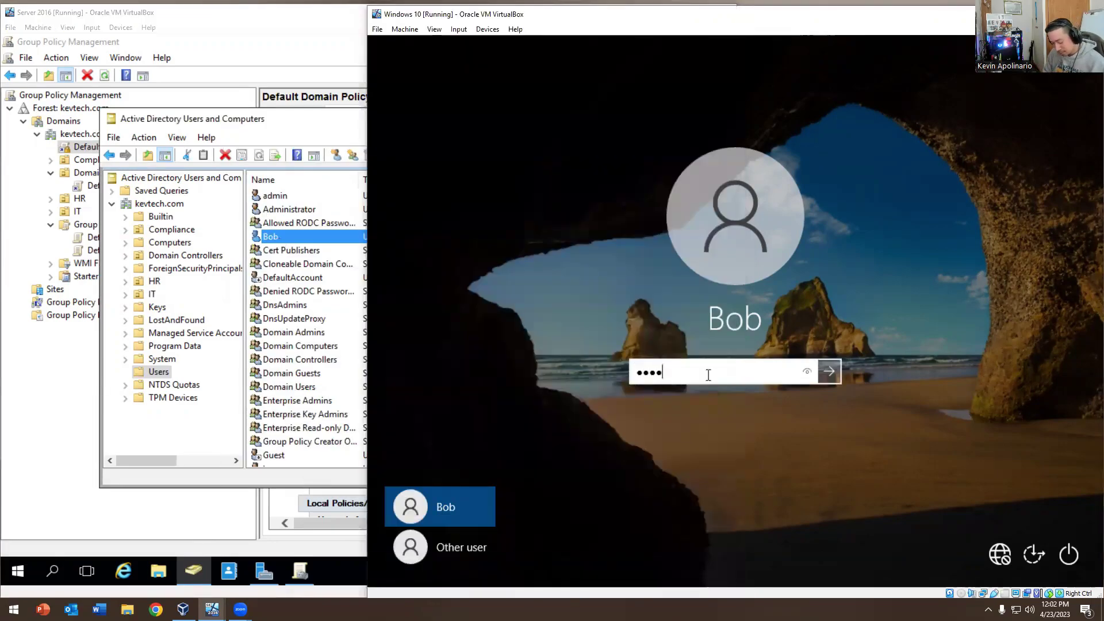
key(Return)
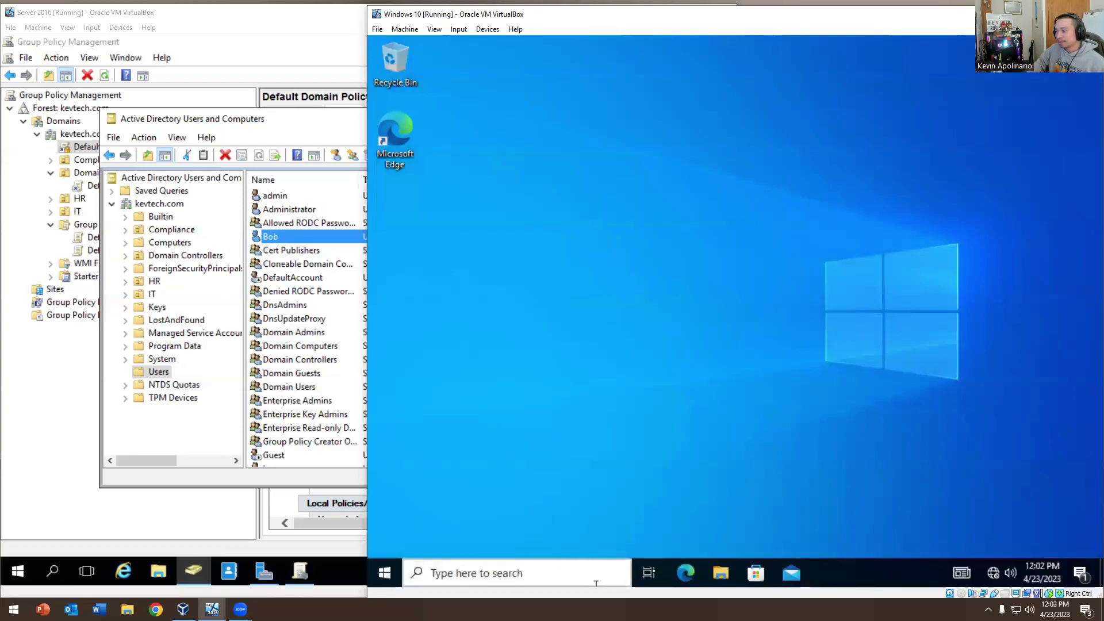
right_click(381, 570)
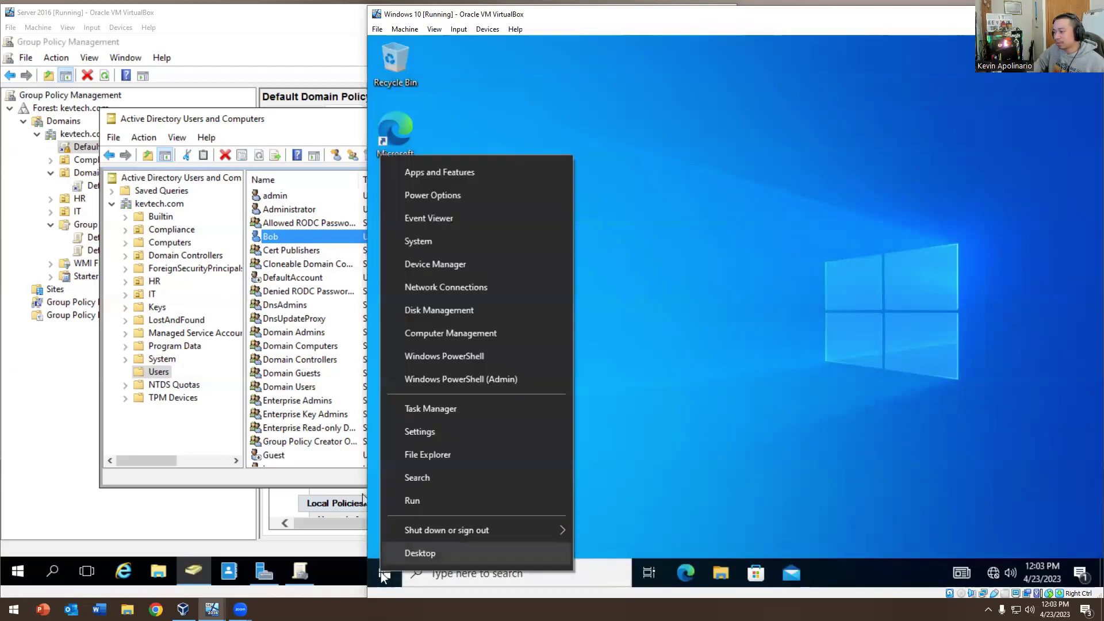
mouse_move(479, 530)
click(606, 482)
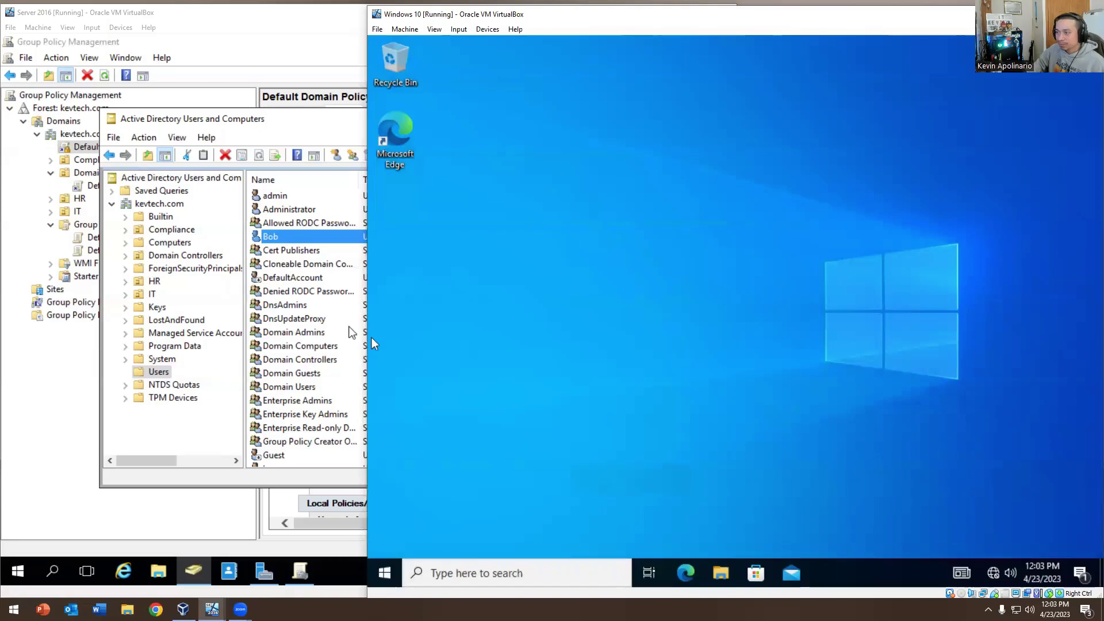
click(279, 236)
double_click(278, 236)
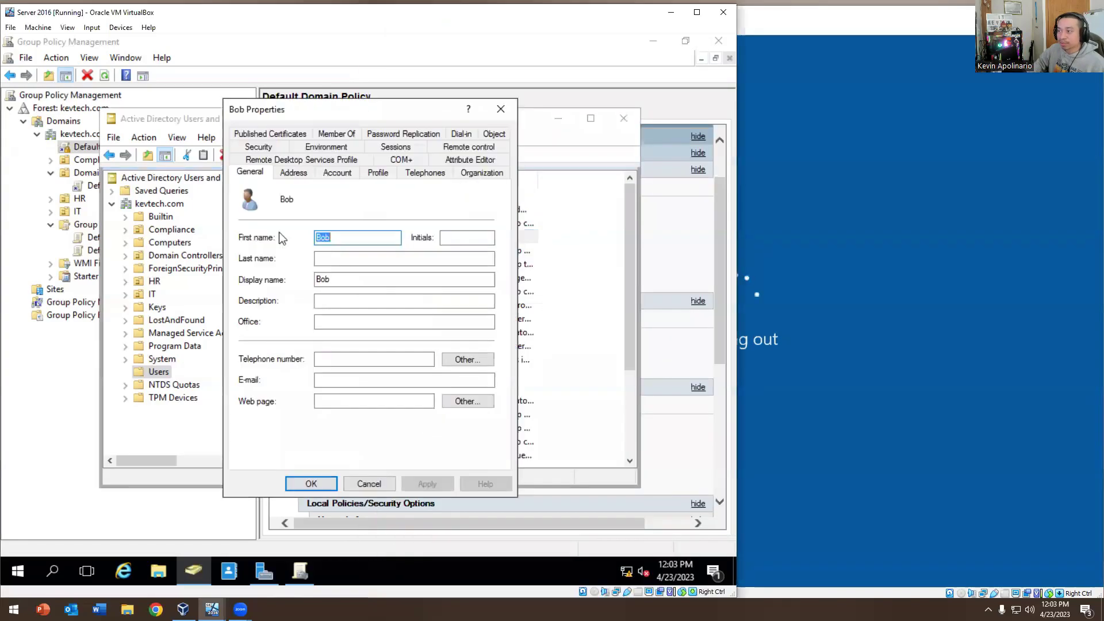
Disable the test user's account via Disable Account, confirm, and return to the Windows 10 login screen
click(499, 108)
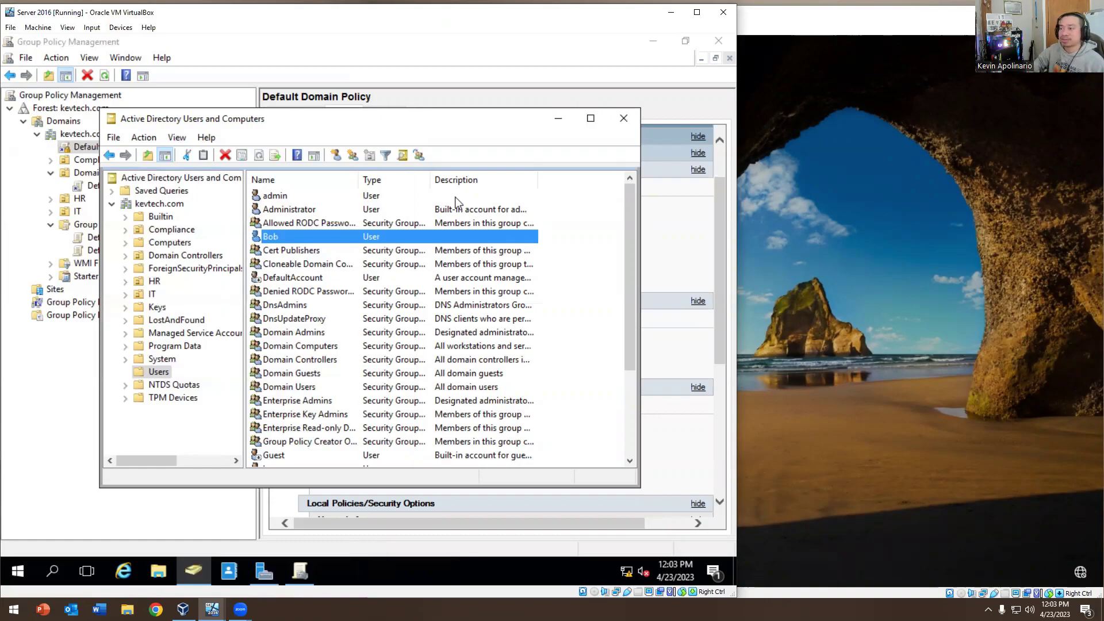
right_click(284, 239)
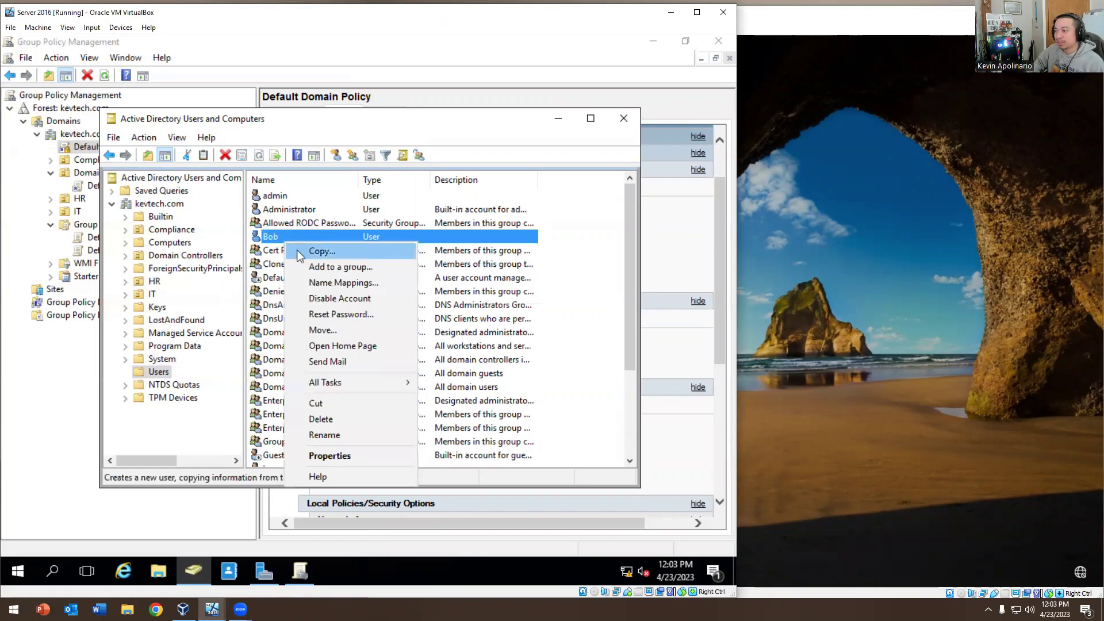
click(322, 297)
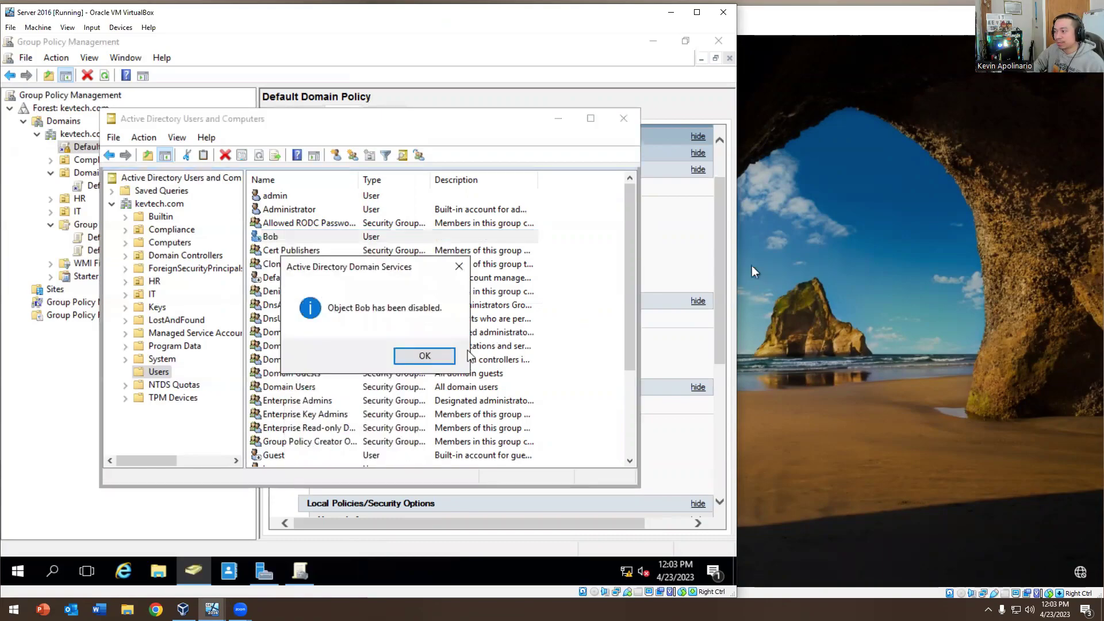
click(426, 356)
click(281, 239)
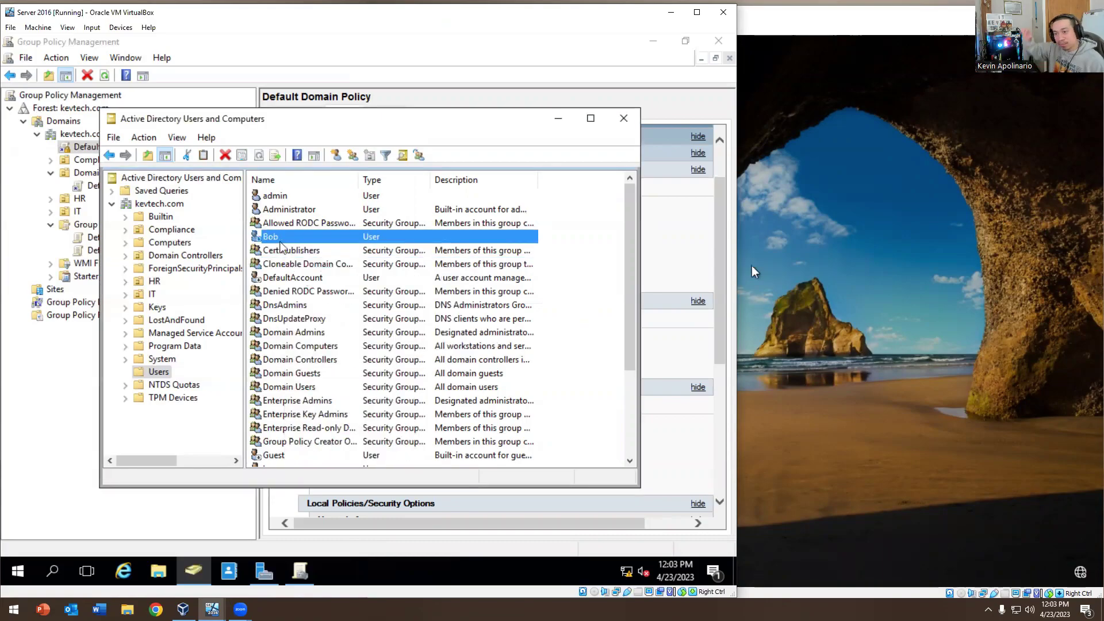
click(452, 277)
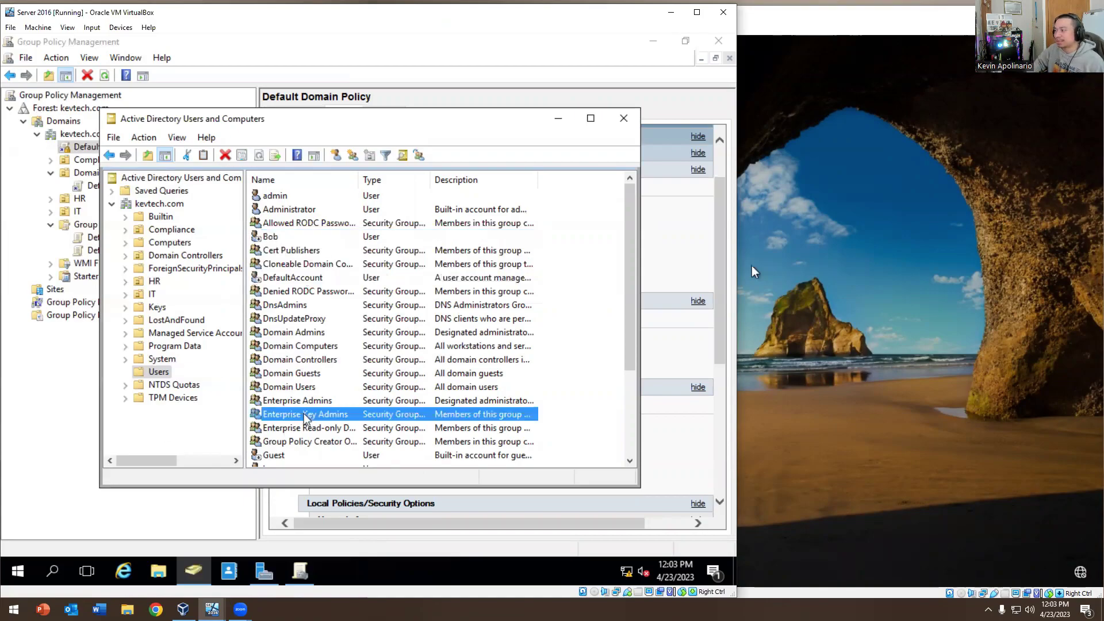
click(304, 414)
click(808, 321)
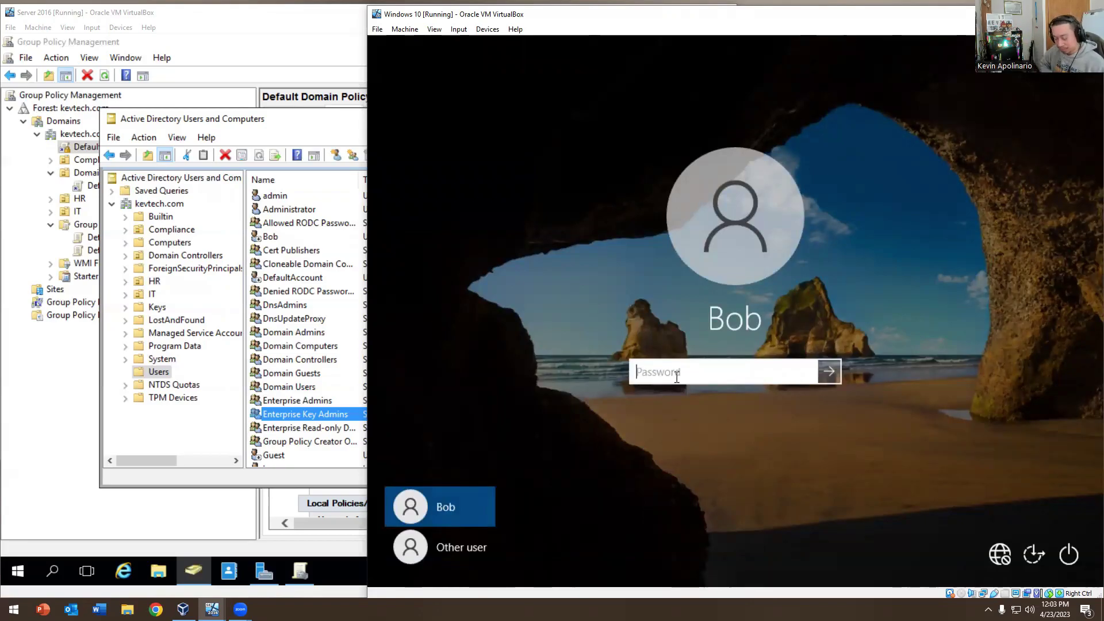
Sign in as the test user, then restart Windows 10 from the Start button's Shut down or sign out menu
text(•••)
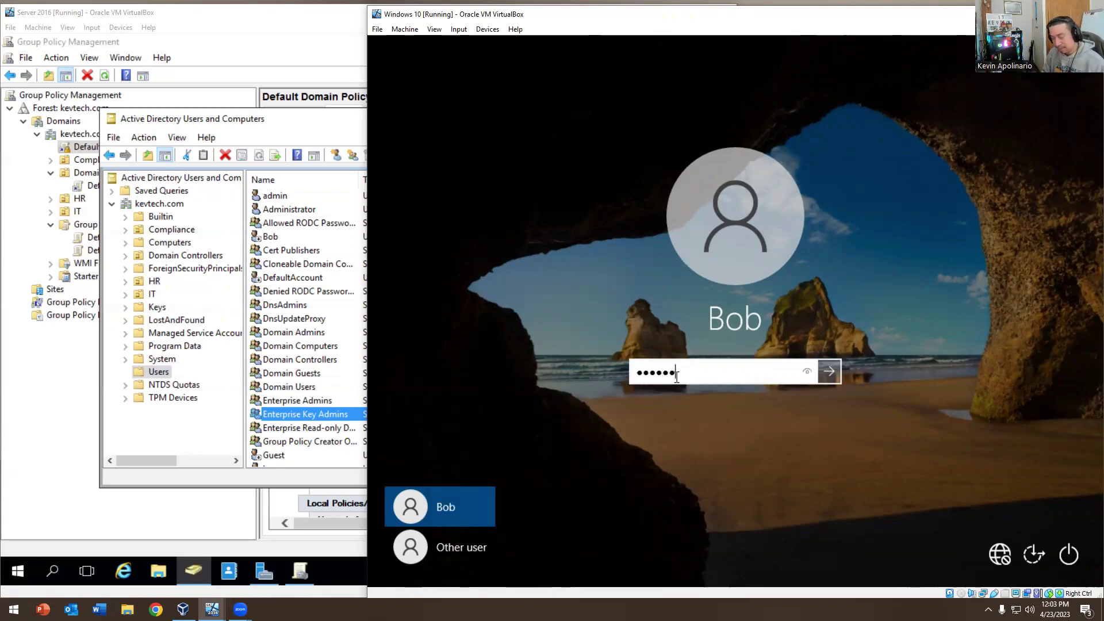
text(••)
key(Return)
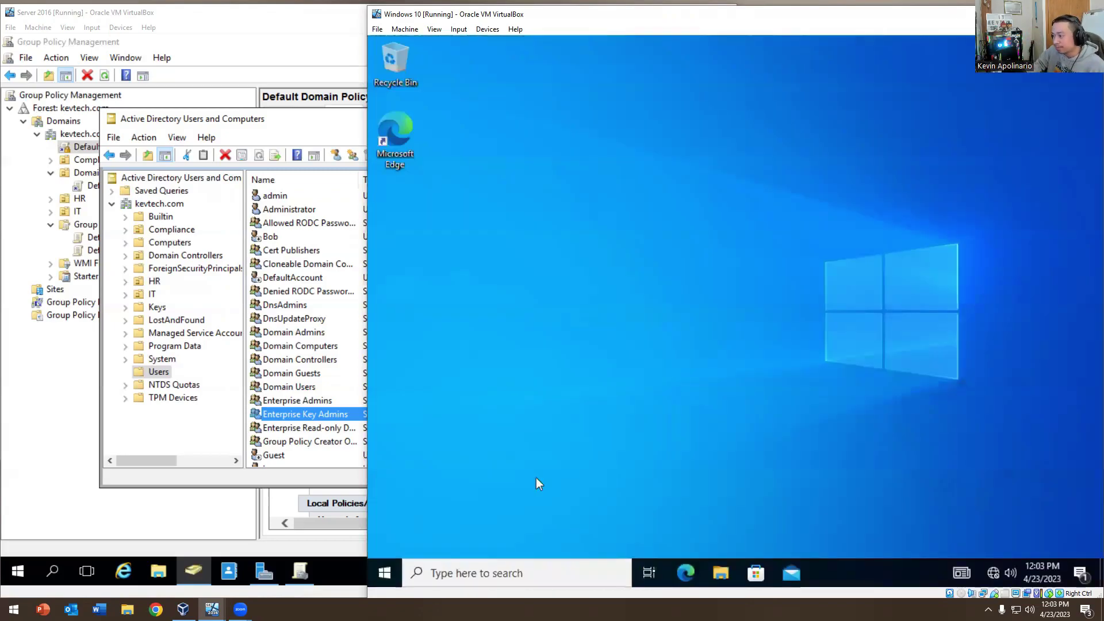
right_click(386, 569)
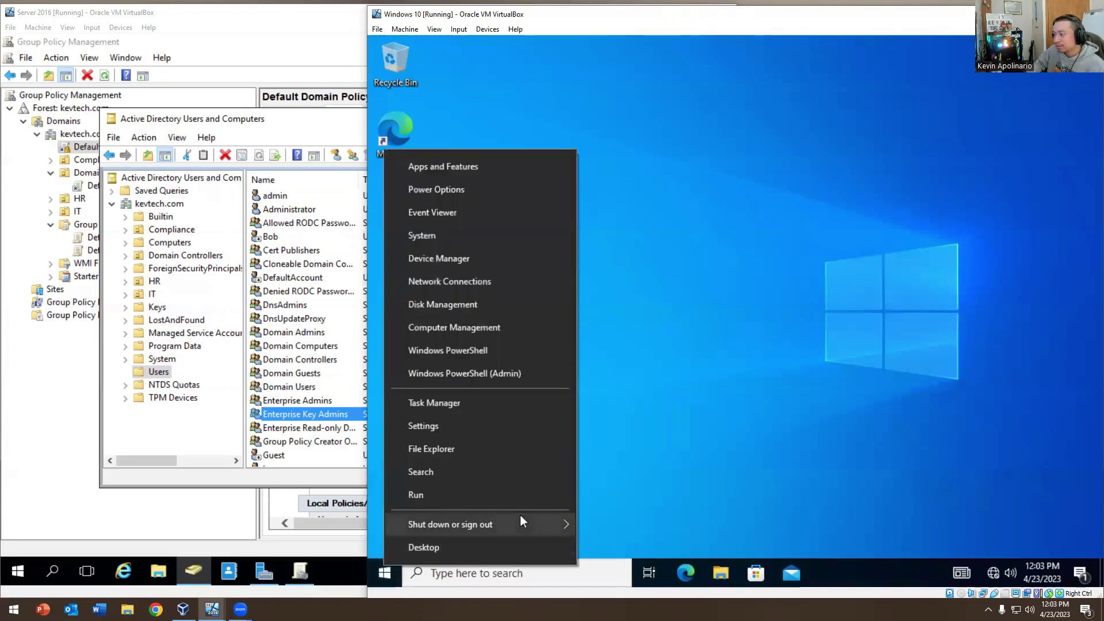
mouse_move(520, 515)
click(584, 516)
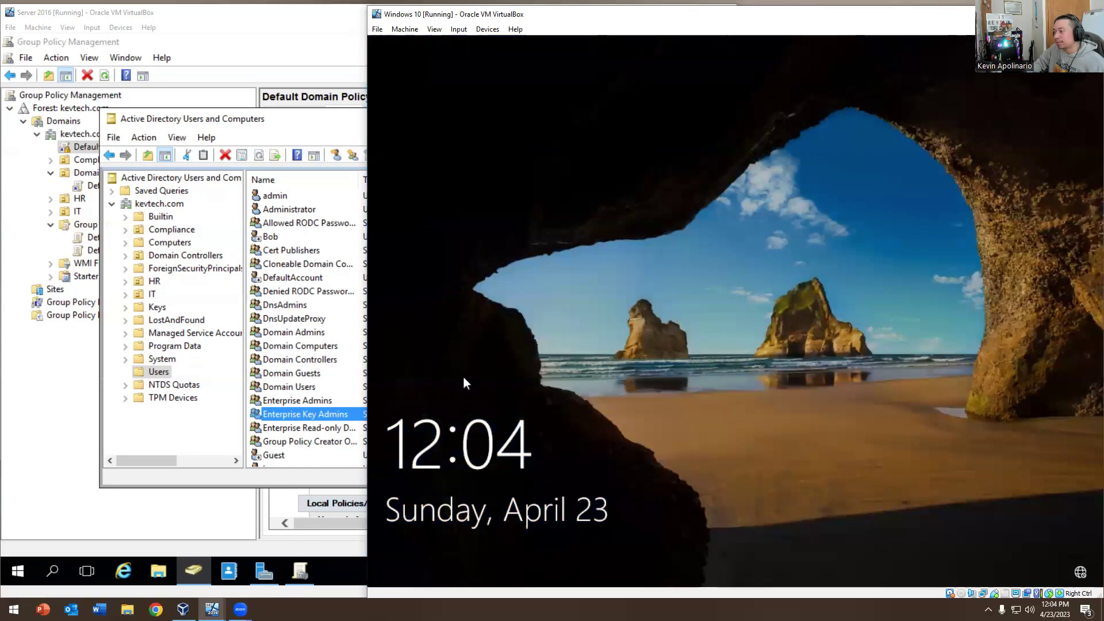
Attempt the test user's sign-in and acknowledge the 'account has been disabled' rejection
click(464, 374)
text(•••••••)
key(Return)
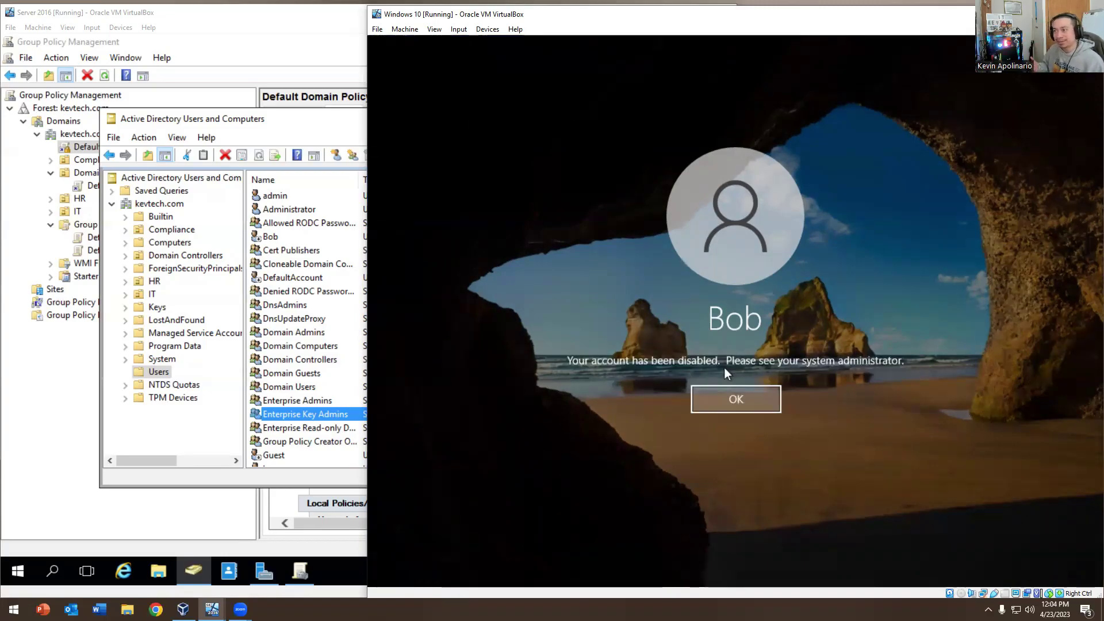
click(749, 394)
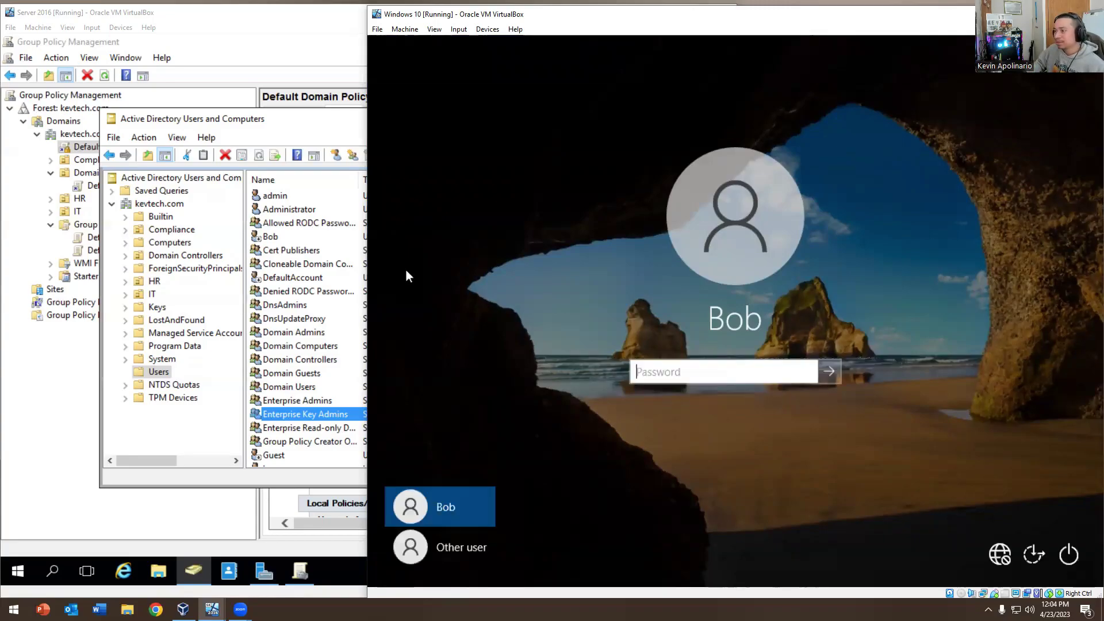
click(364, 270)
Re-enable the test user's account and acknowledge the confirmation
right_click(287, 238)
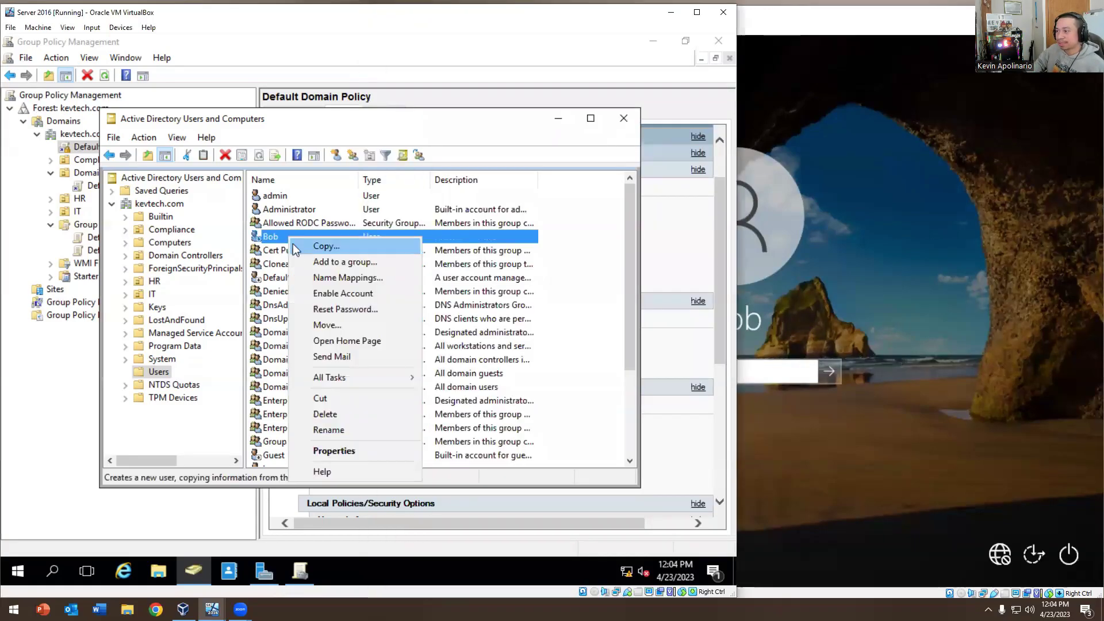
click(319, 293)
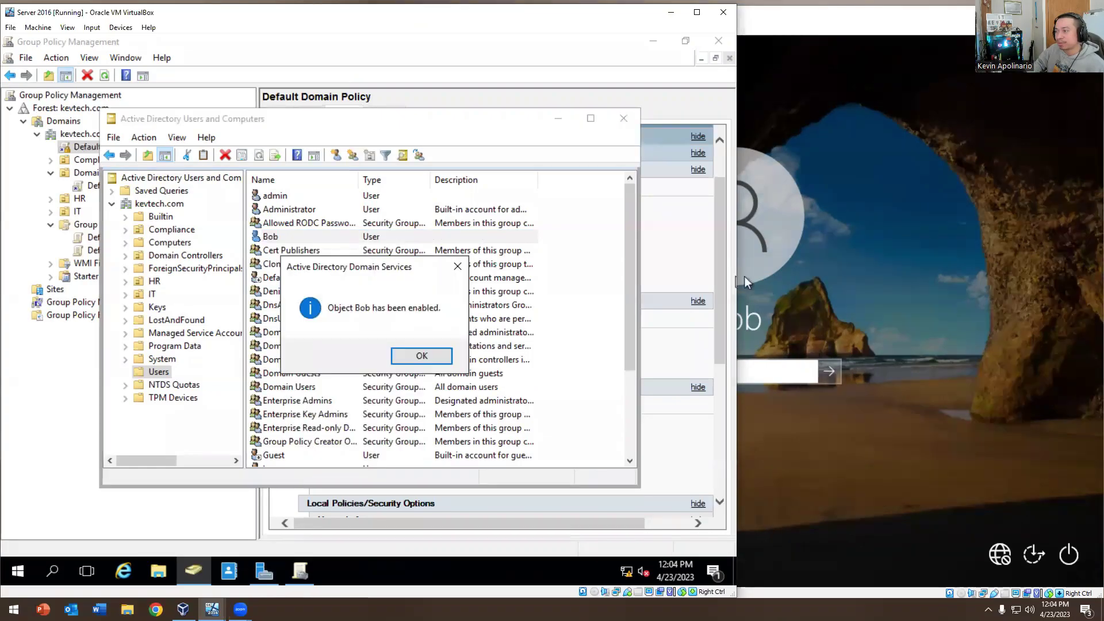
click(749, 326)
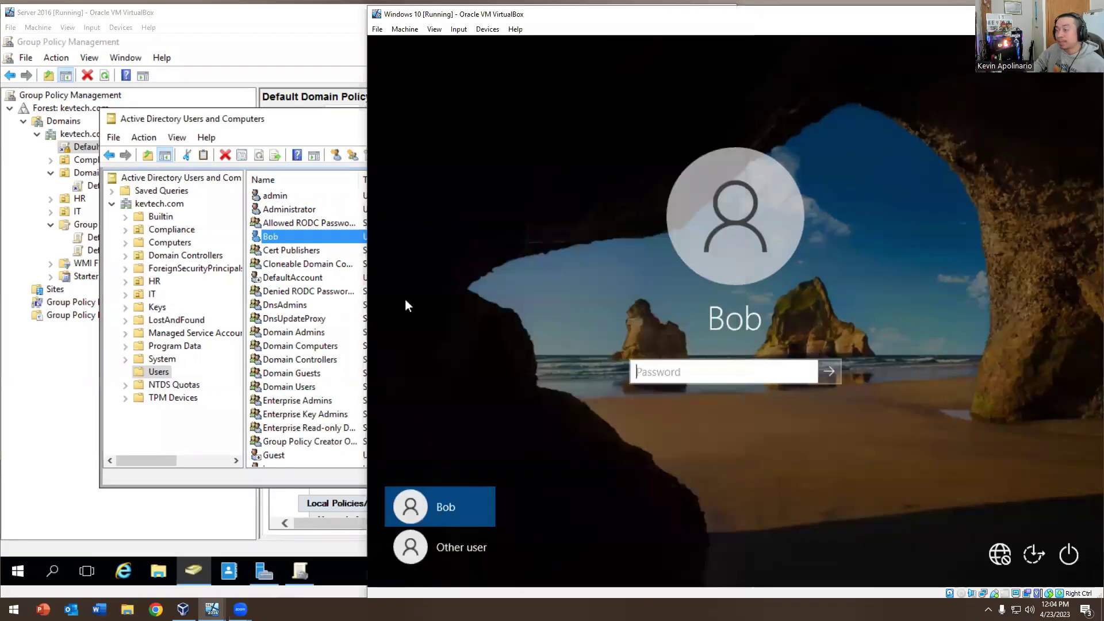
click(347, 305)
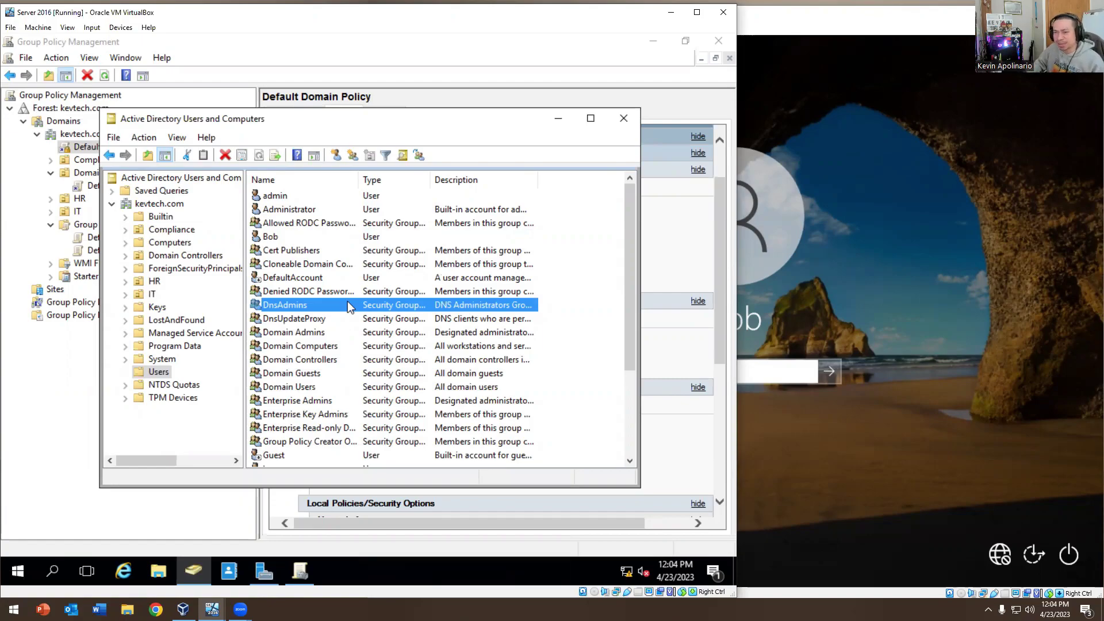
Enter 'Director' as the Job Title on the user's Organization tab and save
double_click(268, 237)
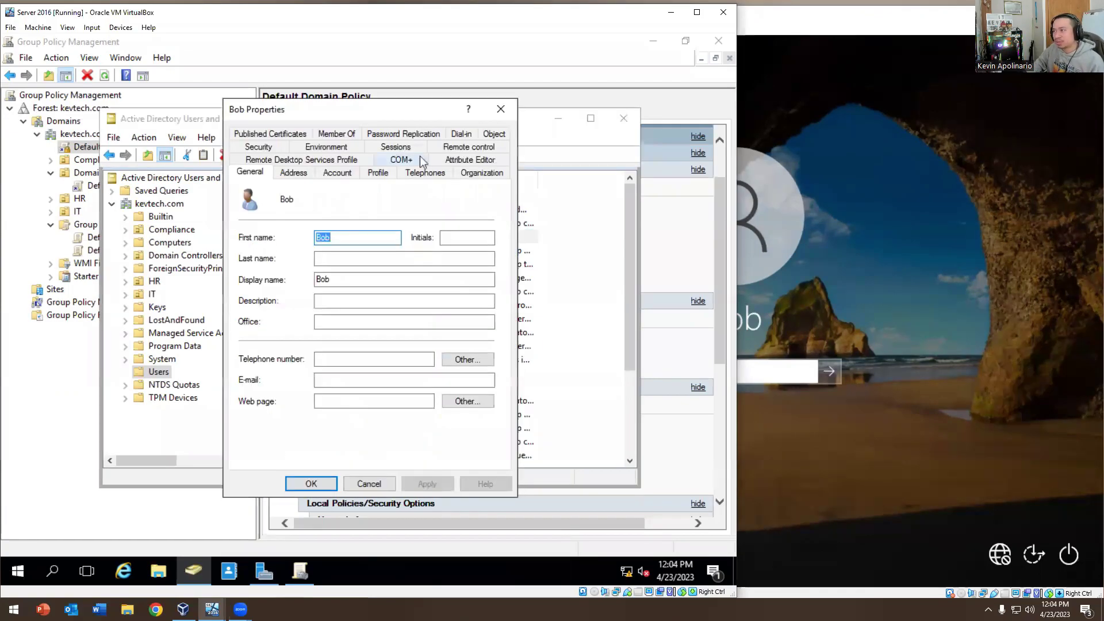
click(468, 171)
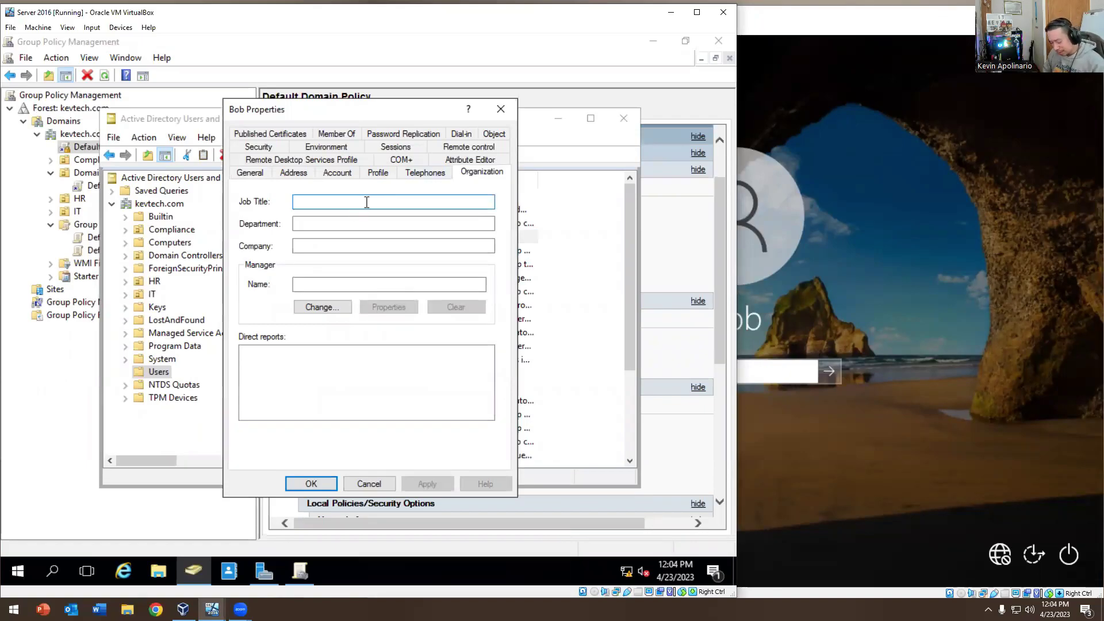
text(Director)
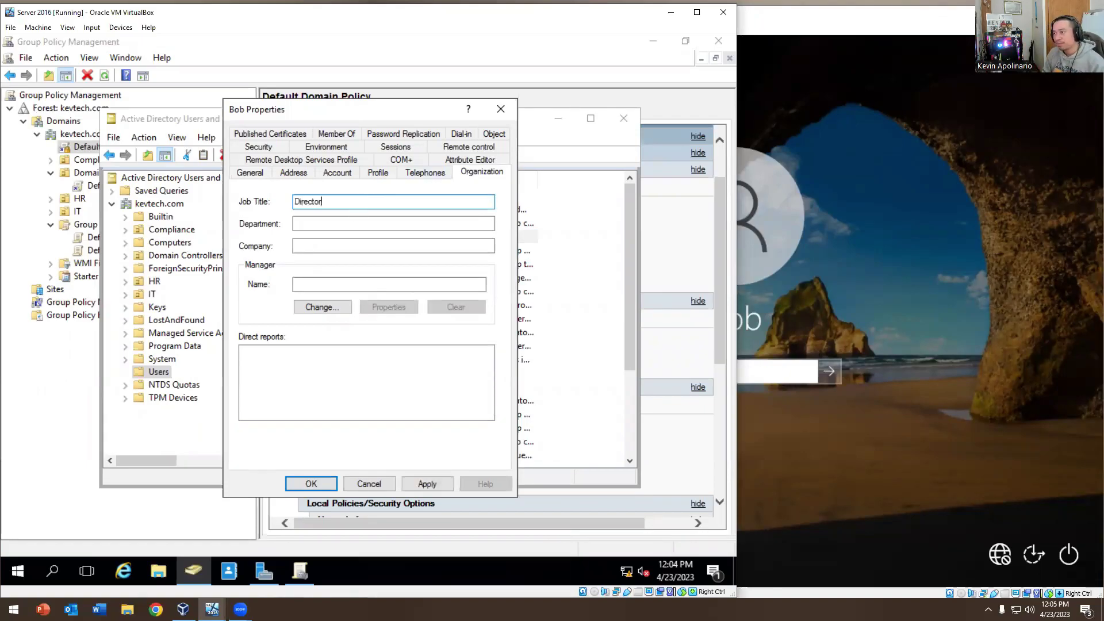
click(301, 483)
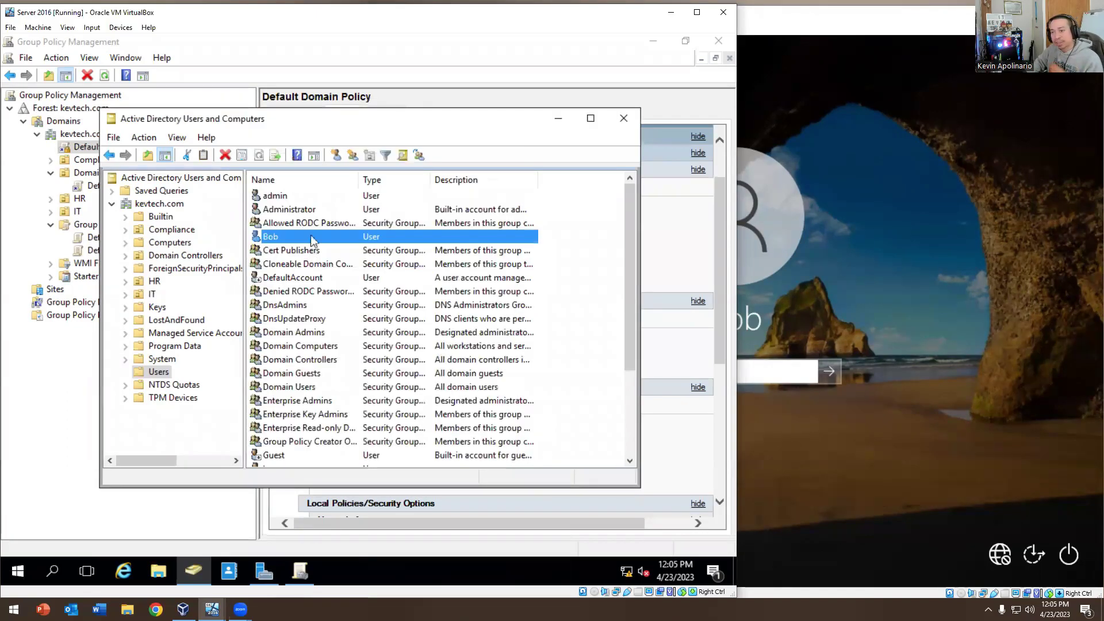
Sign in to Windows 10 as the test user with the correct password, then sign out
click(729, 370)
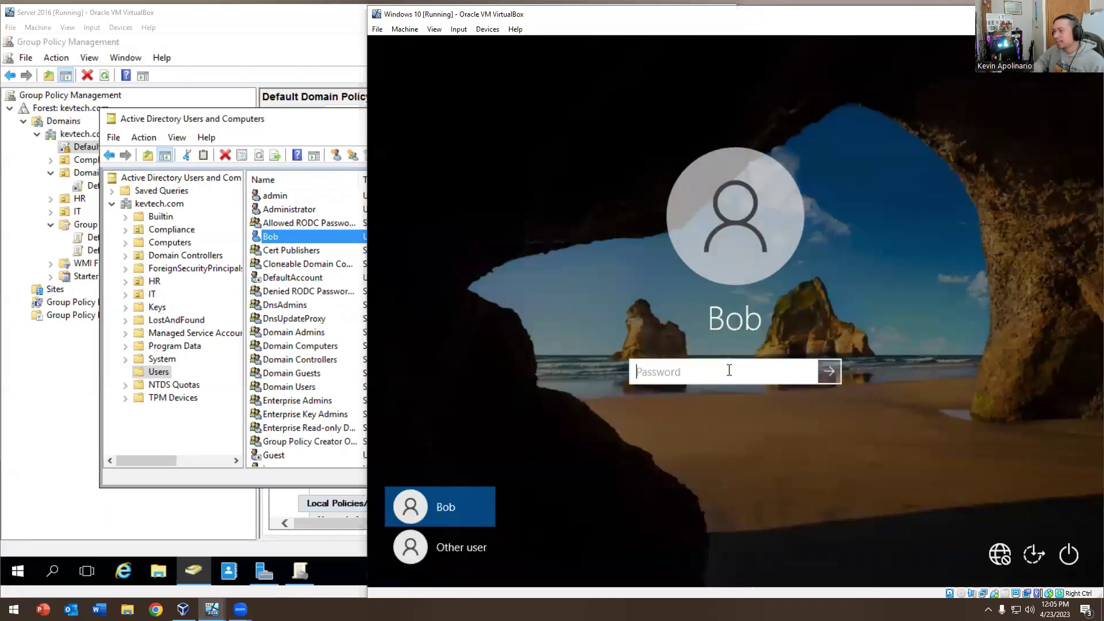
text(Password1)
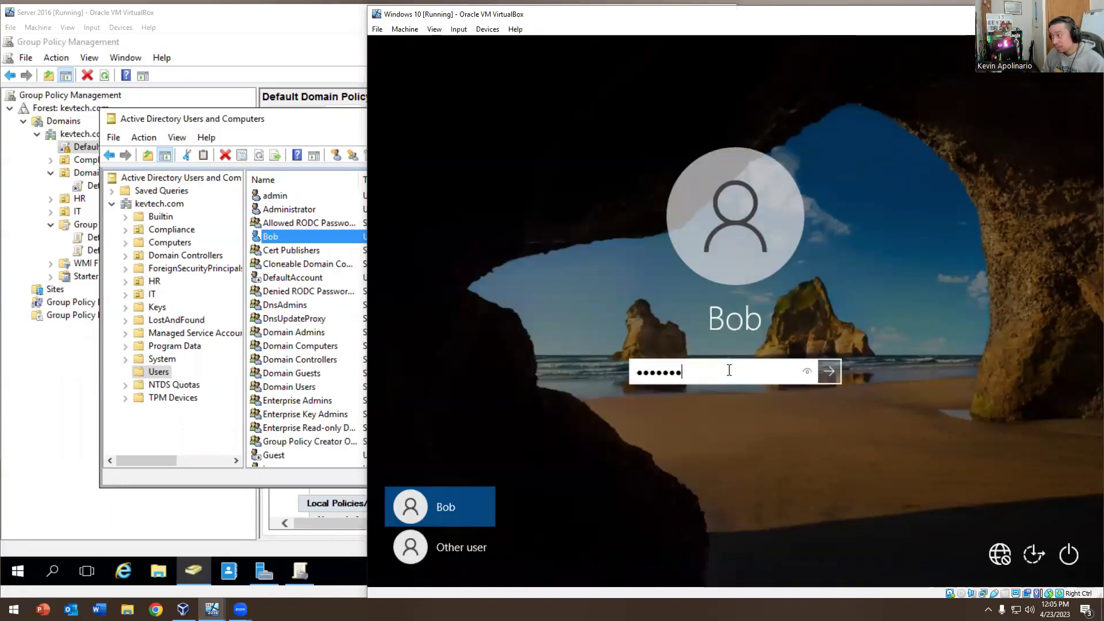
key(Return)
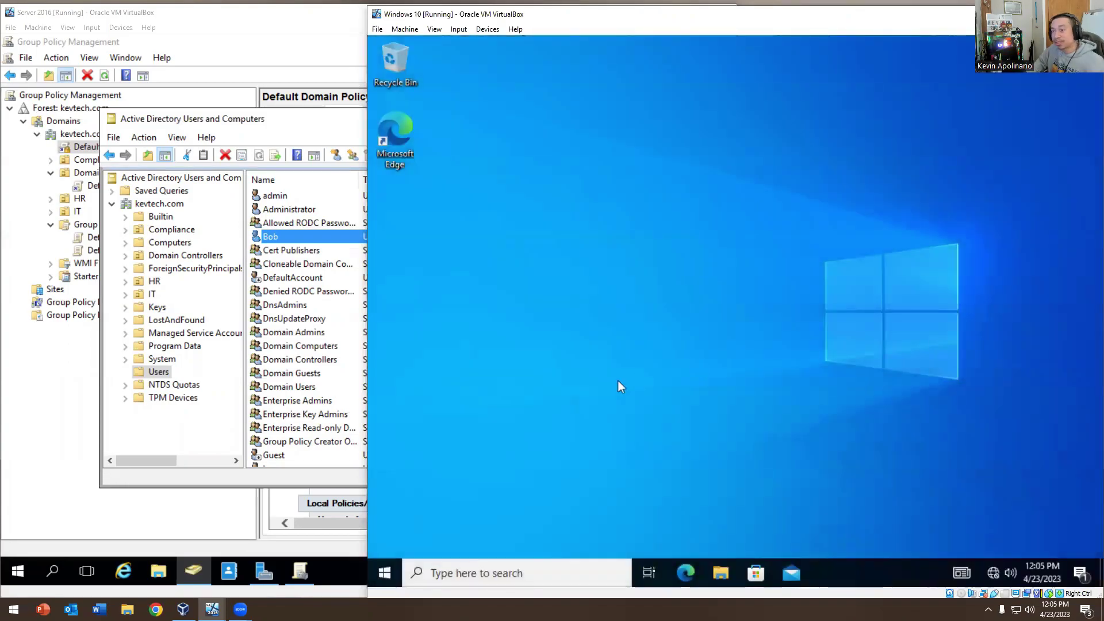
right_click(386, 569)
mouse_move(481, 529)
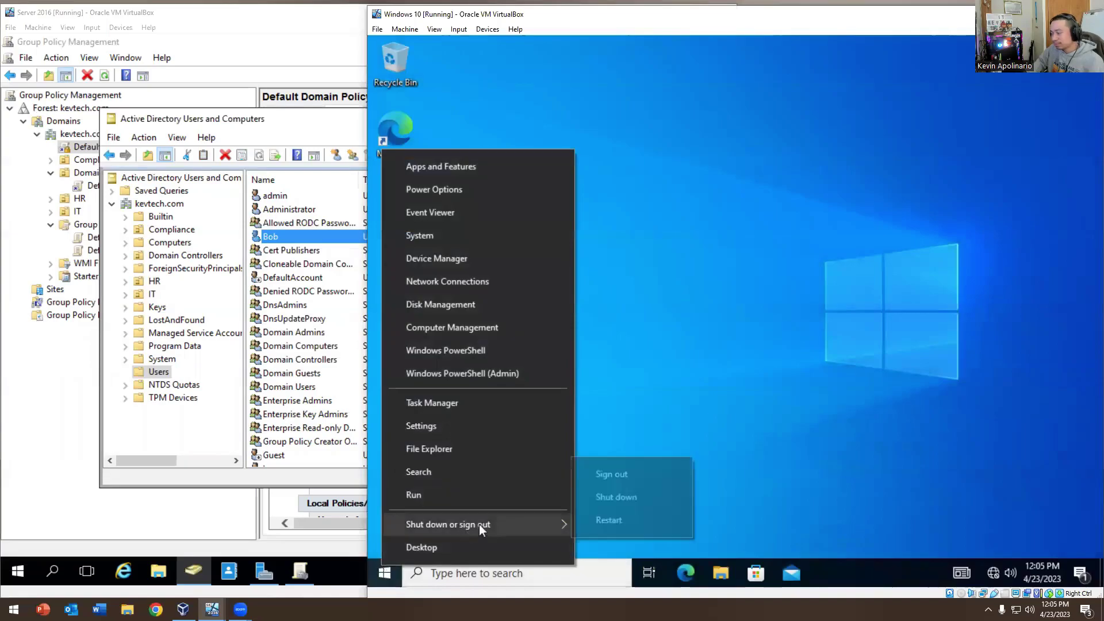
click(608, 474)
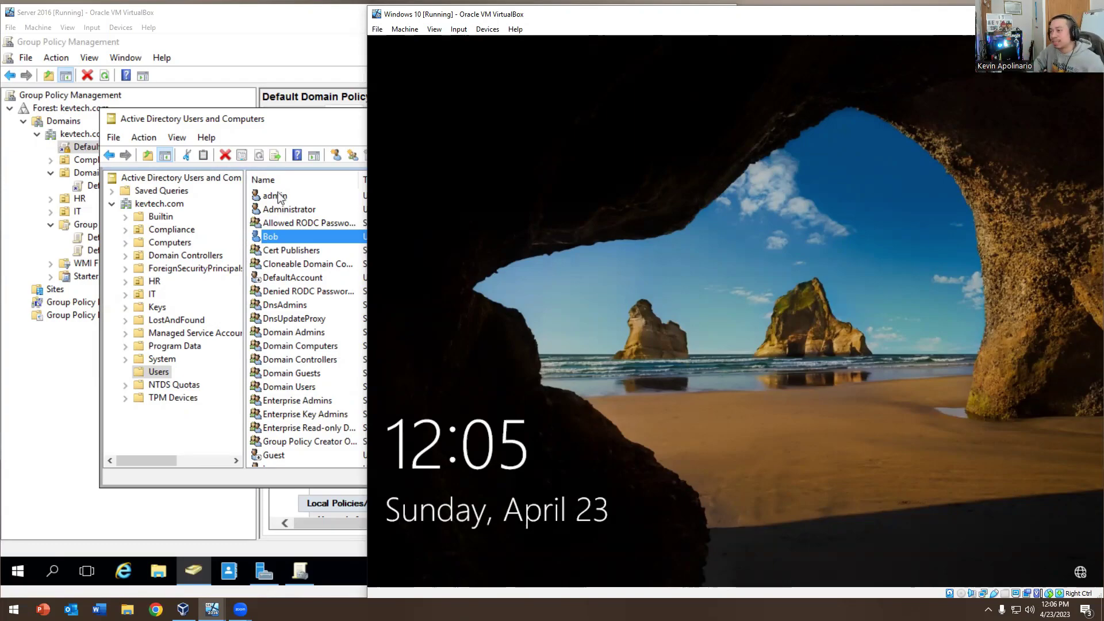
Mark the entire Sunday row as Logon Denied in the user's Logon Hours and apply
double_click(279, 237)
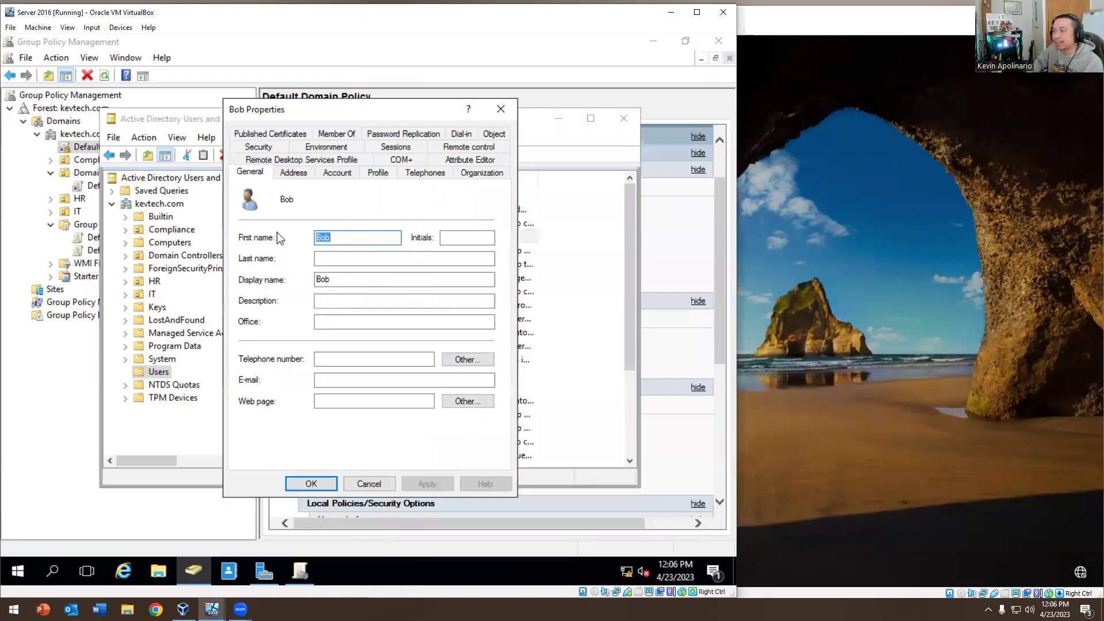
click(337, 174)
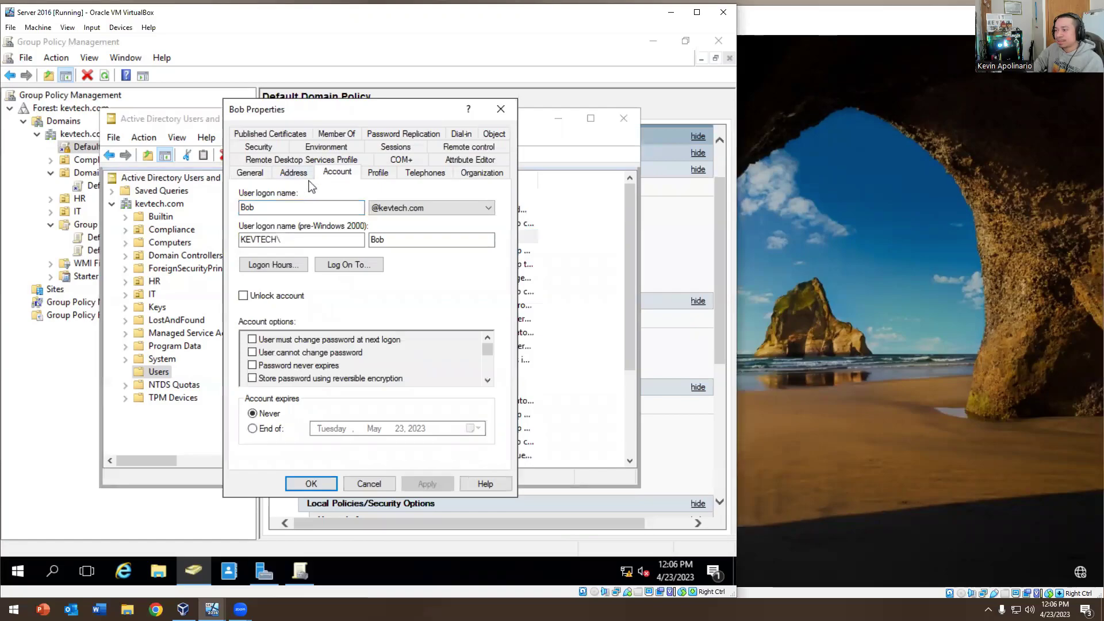
click(285, 265)
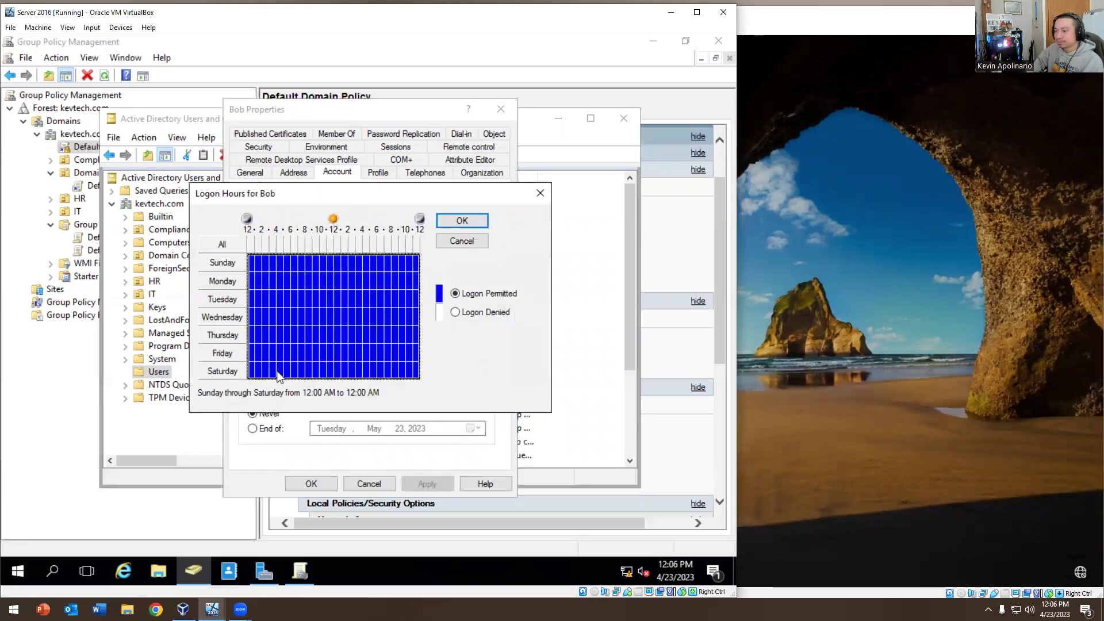
click(258, 263)
drag(258, 266, 402, 268)
click(417, 263)
drag(419, 267, 252, 268)
click(454, 312)
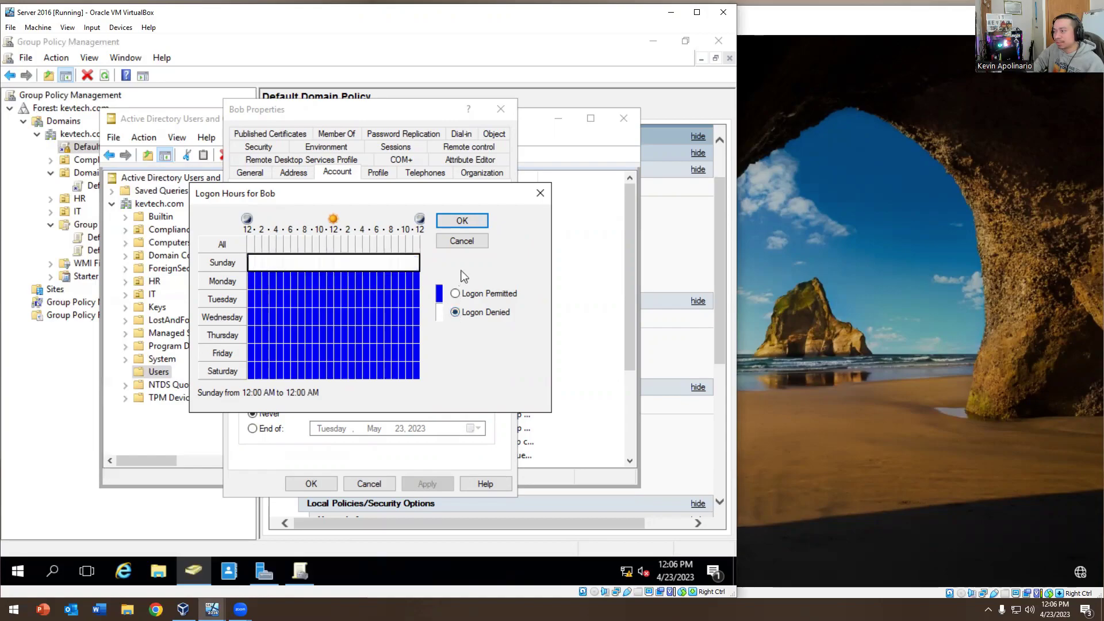
click(465, 221)
click(427, 484)
click(910, 396)
Sign in to Windows 10 as the test user, then sign out again
click(719, 377)
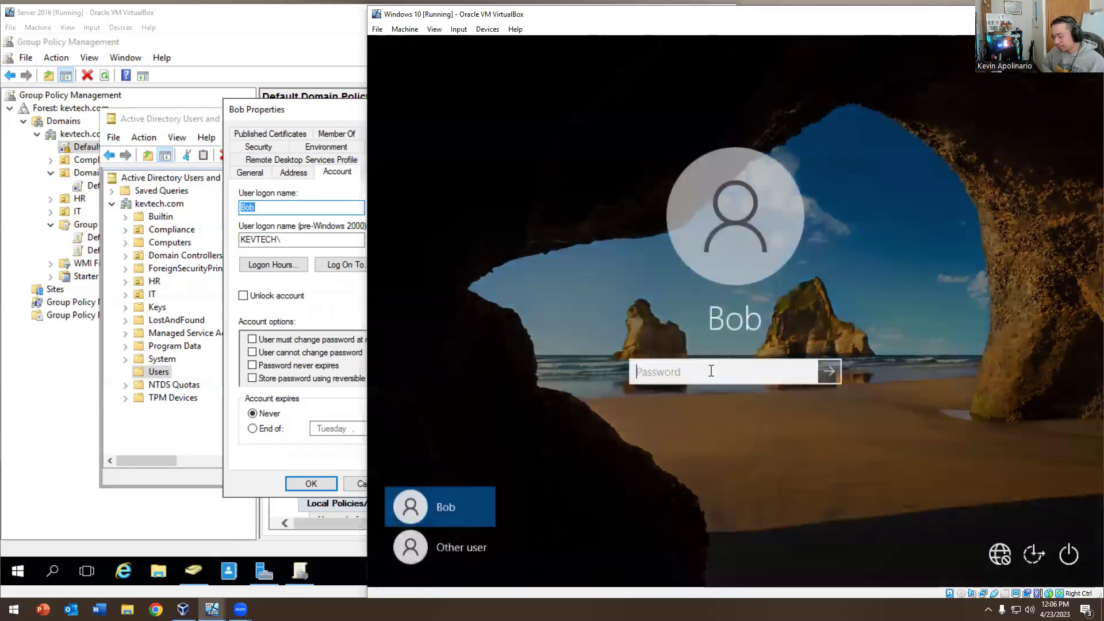
text(•••••••)
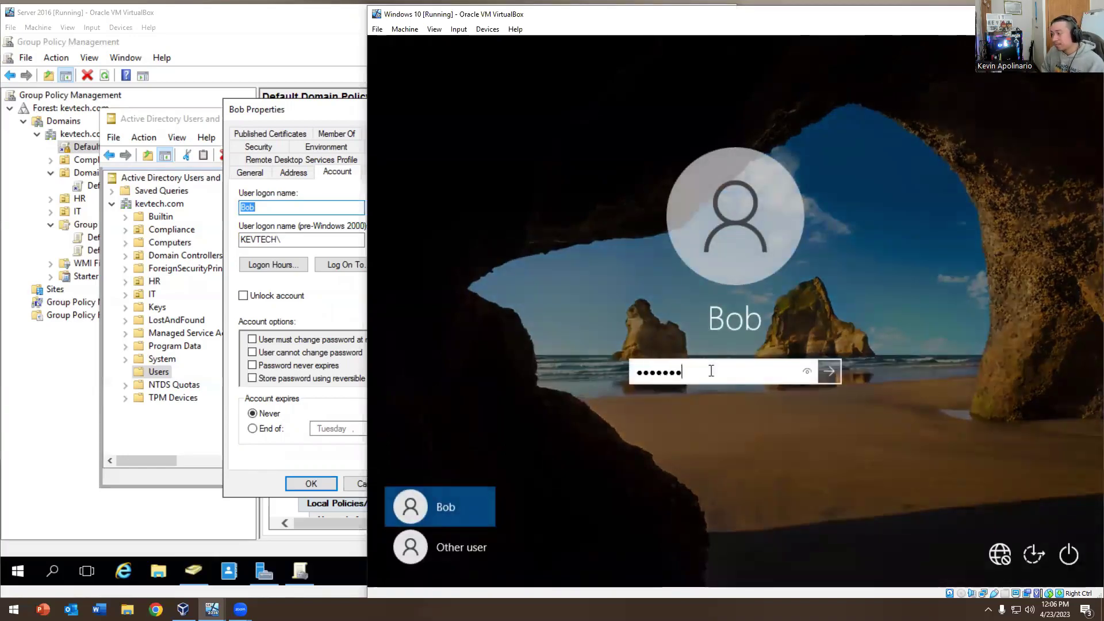
key(Return)
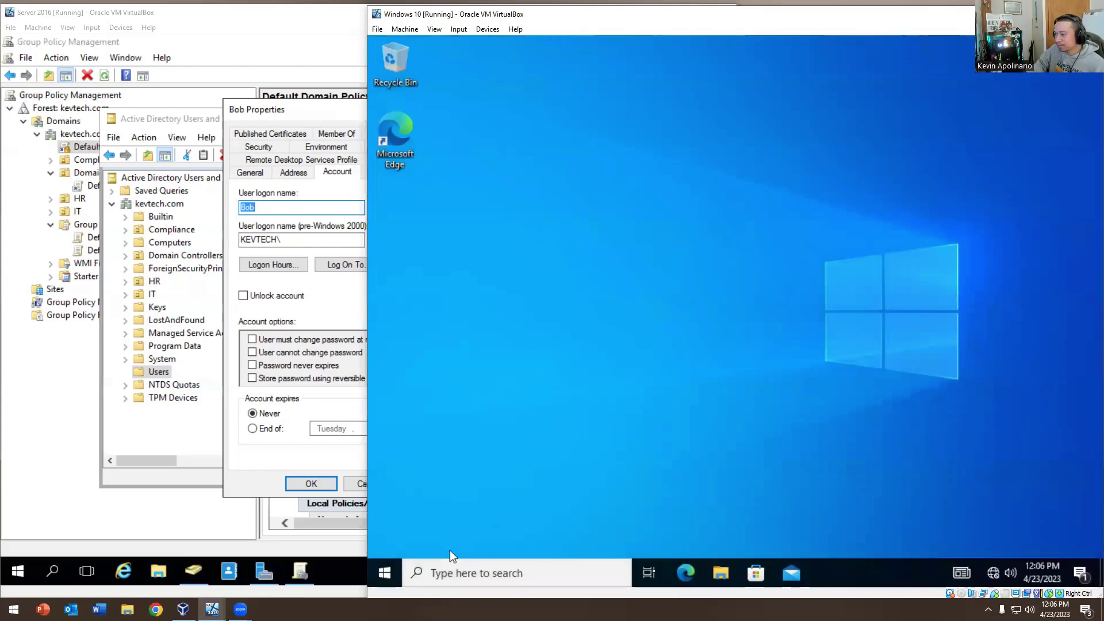
right_click(384, 572)
mouse_move(477, 536)
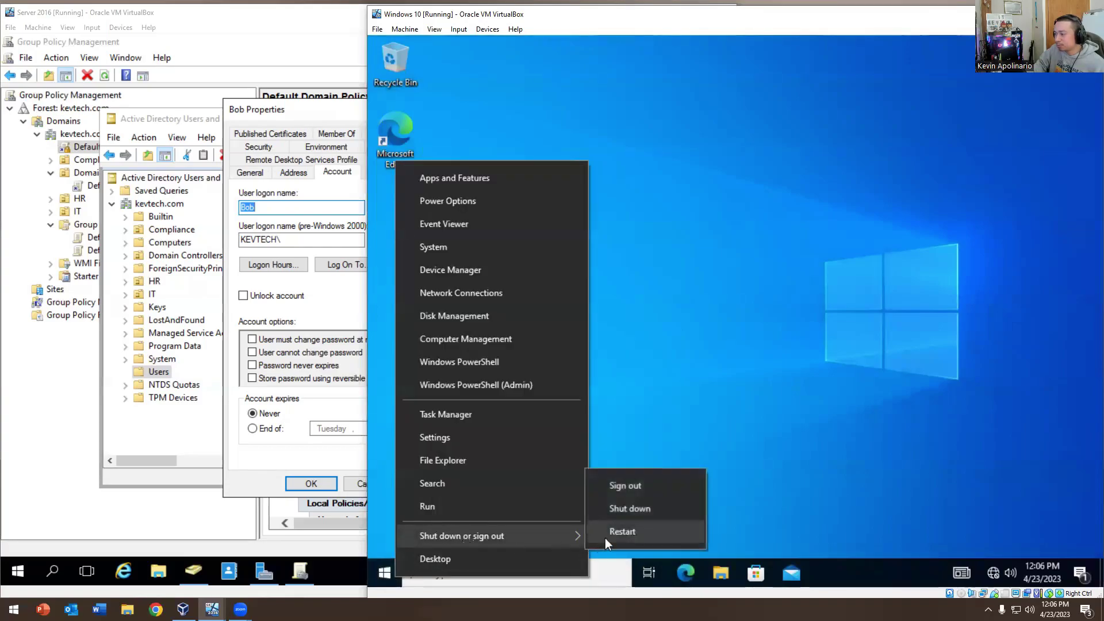
click(626, 484)
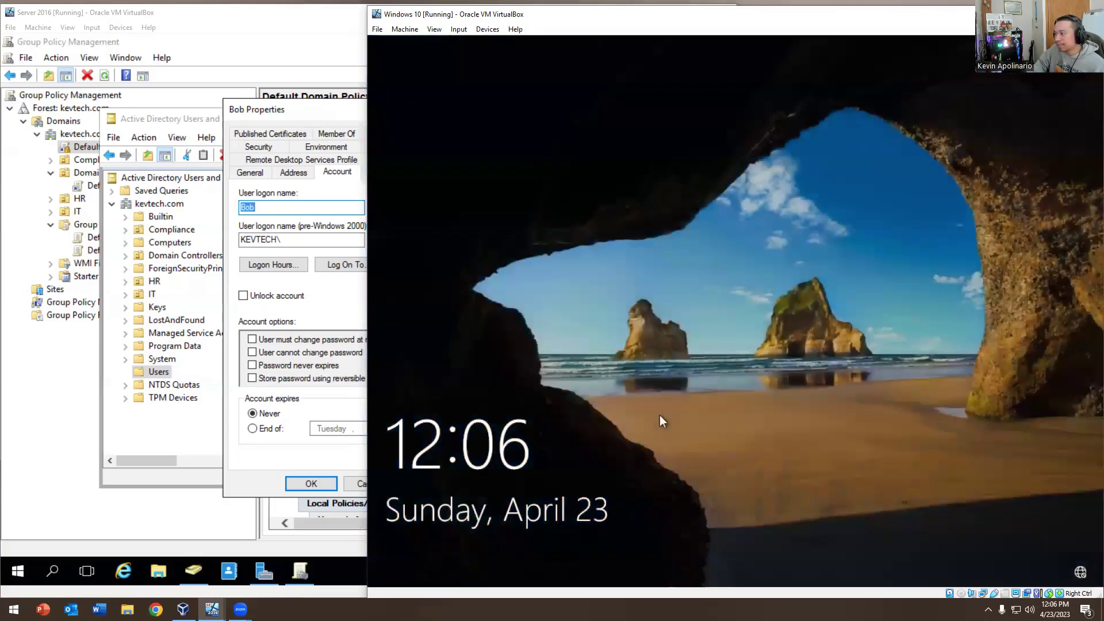
Retry the test user's sign-in and get refused for account time restrictions
click(659, 415)
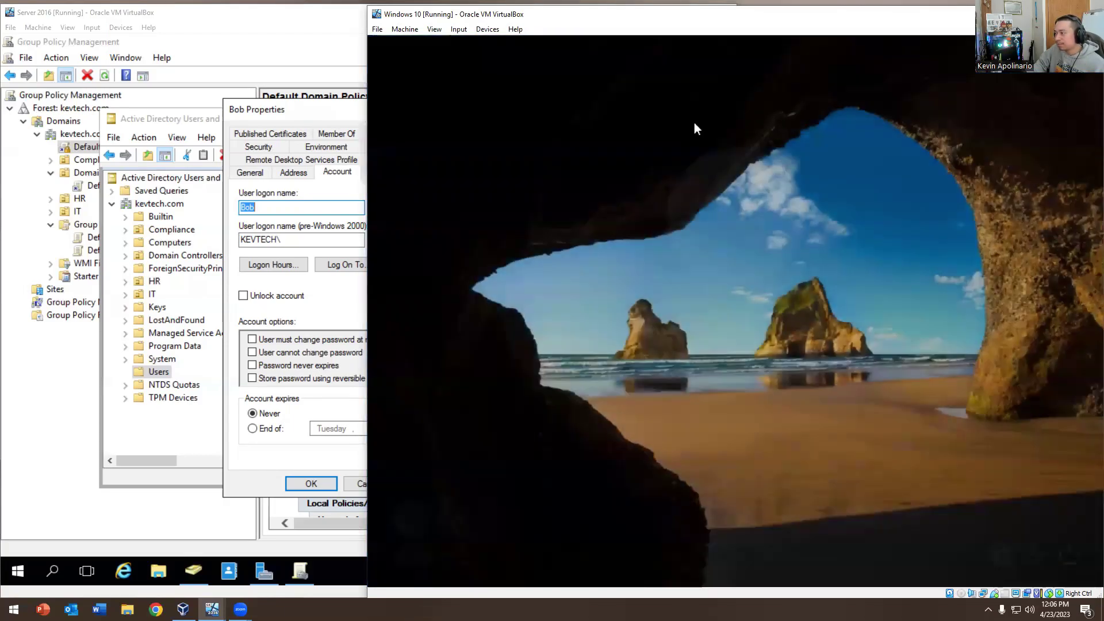
text(Password1)
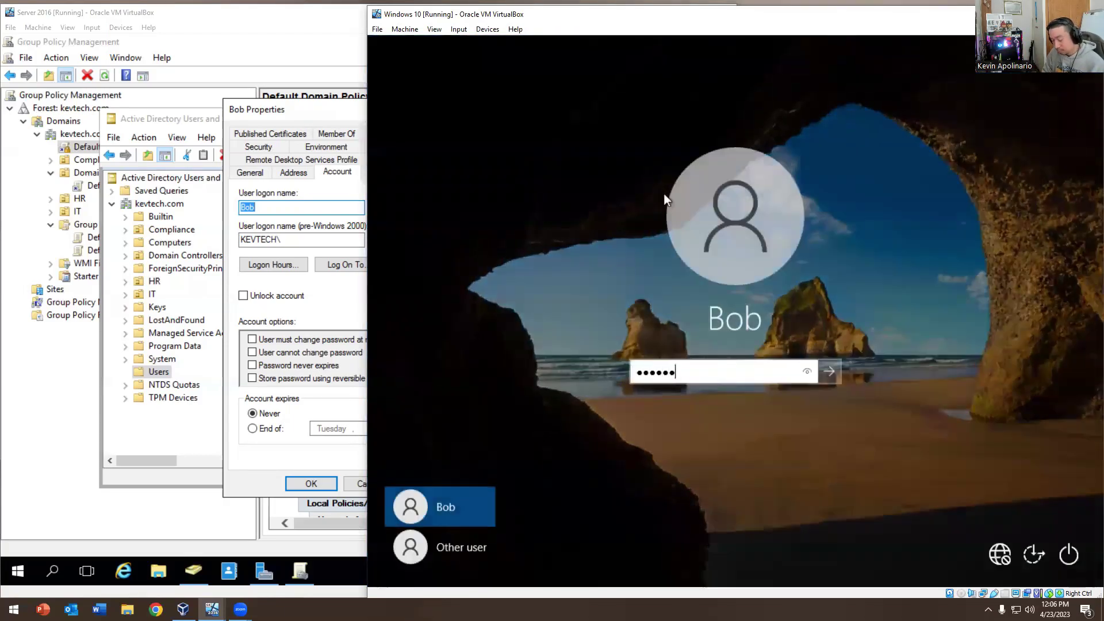
key(Return)
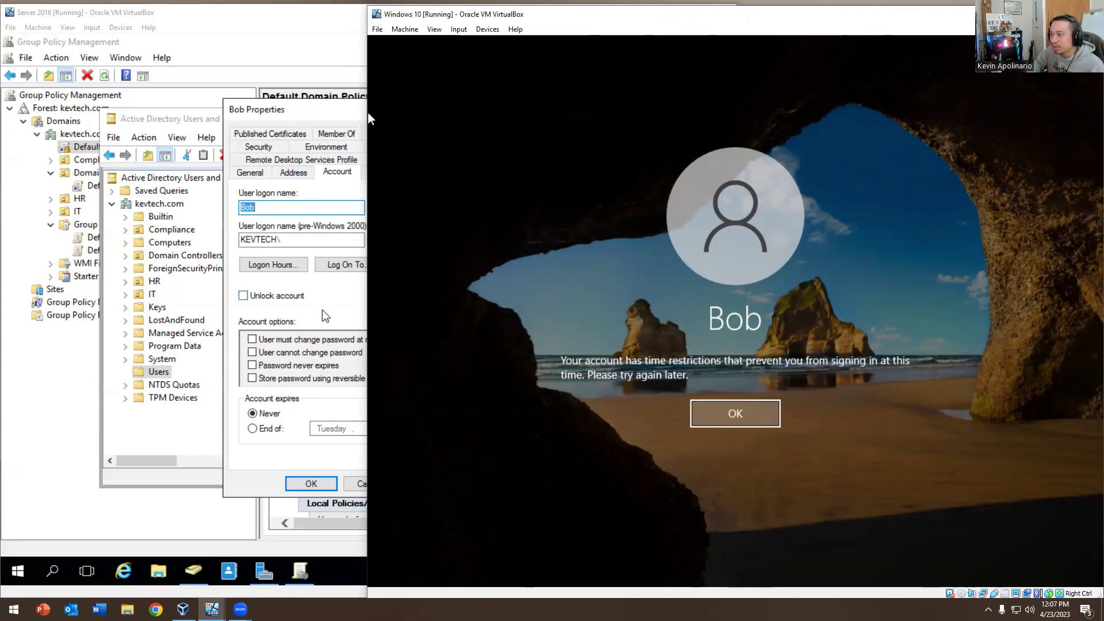
Reopen the test user's account settings and review the Log On To list without changes
click(325, 326)
click(311, 483)
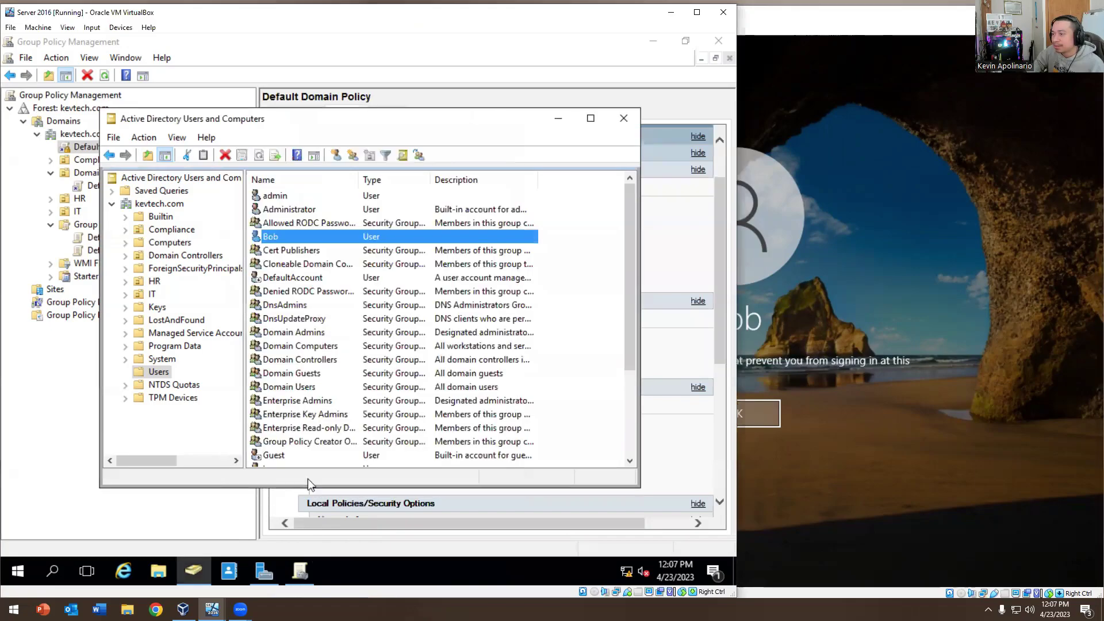
double_click(269, 237)
click(337, 171)
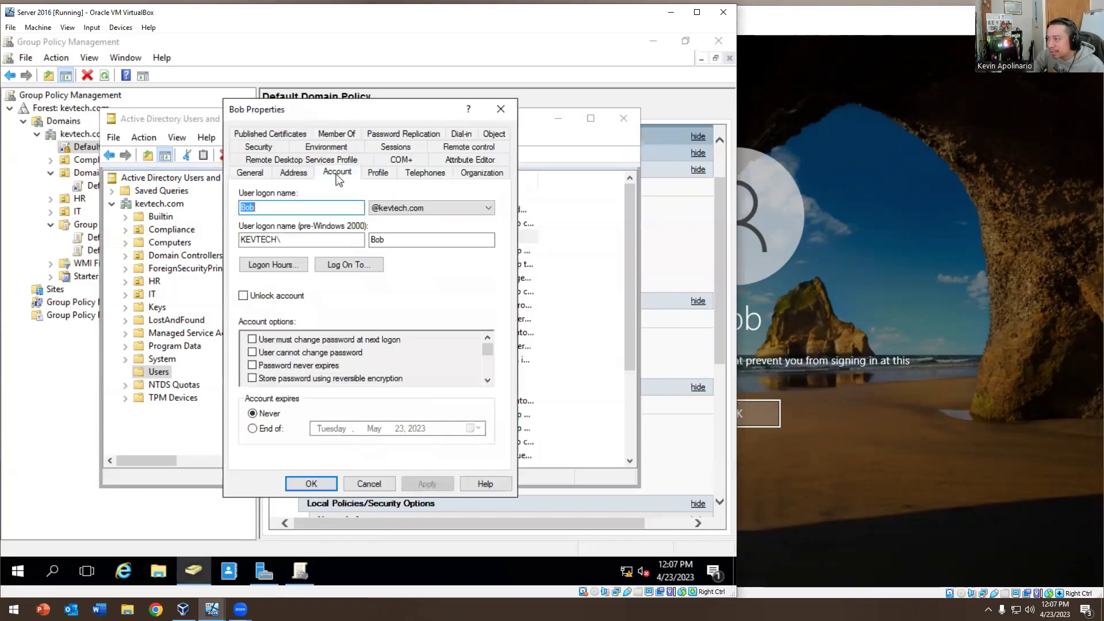
click(350, 265)
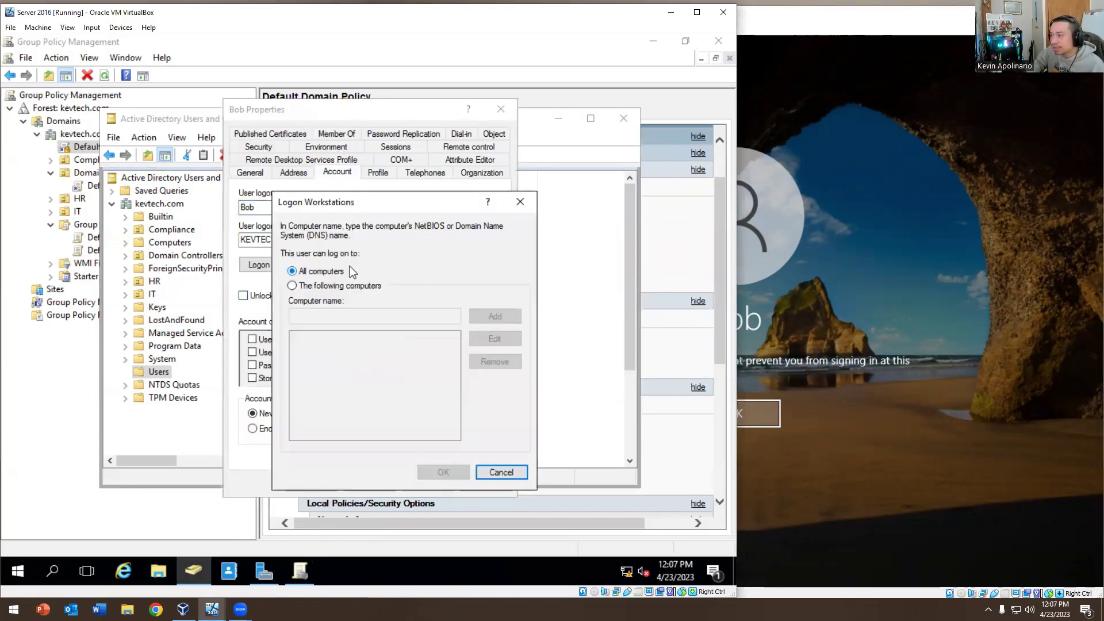
click(495, 469)
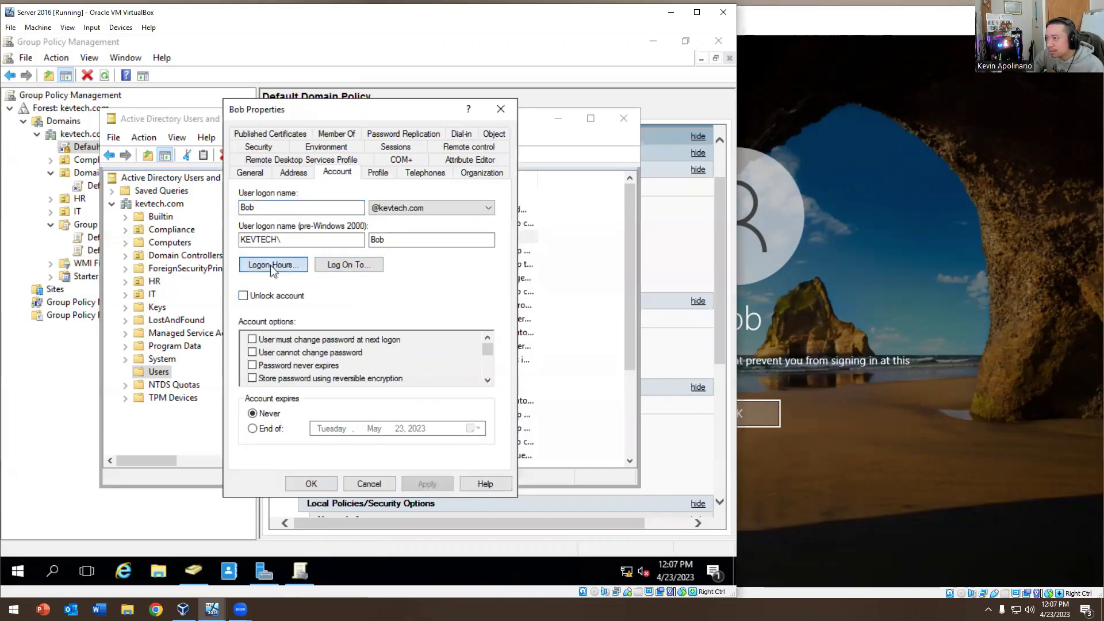
Permit logon for all Sunday hours, save the properties, and dismiss the Windows 10 sign-in error
click(270, 264)
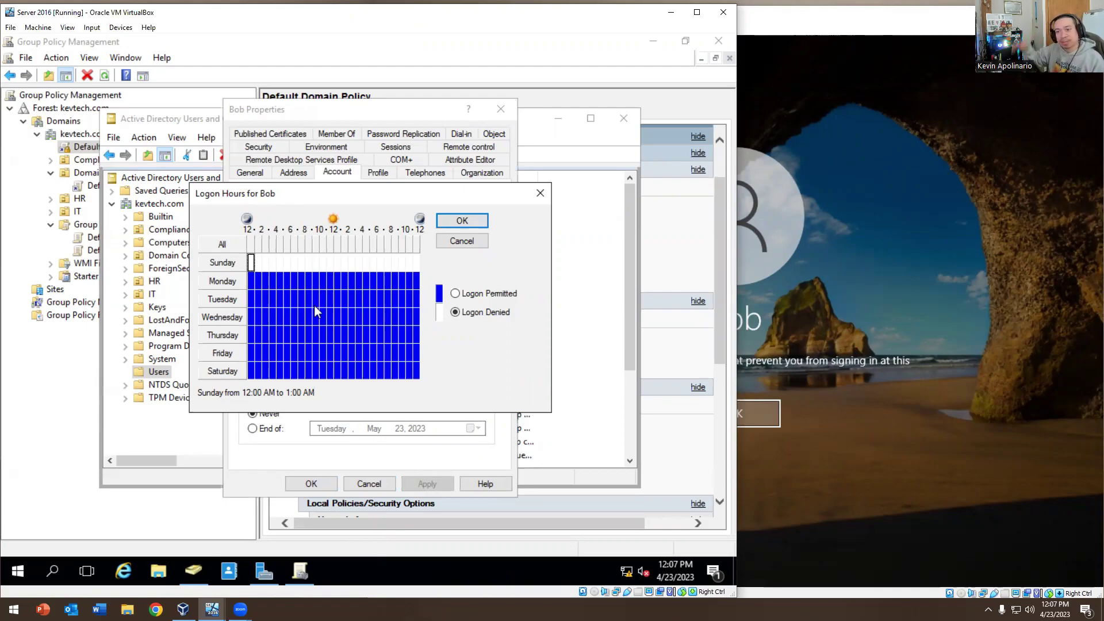
drag(252, 262, 427, 279)
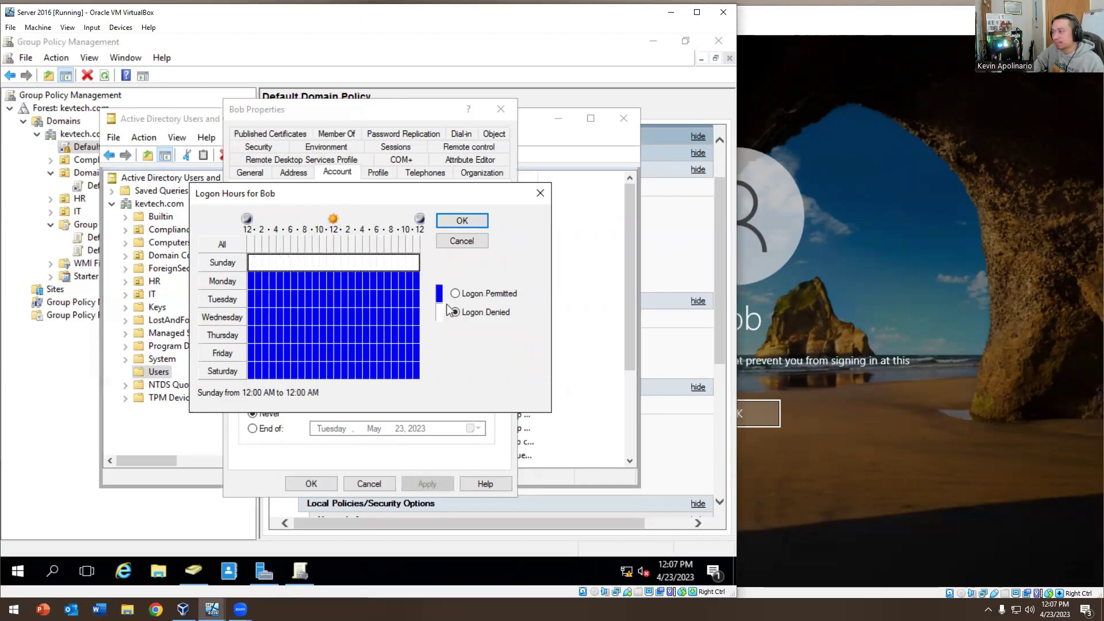
click(456, 294)
click(464, 222)
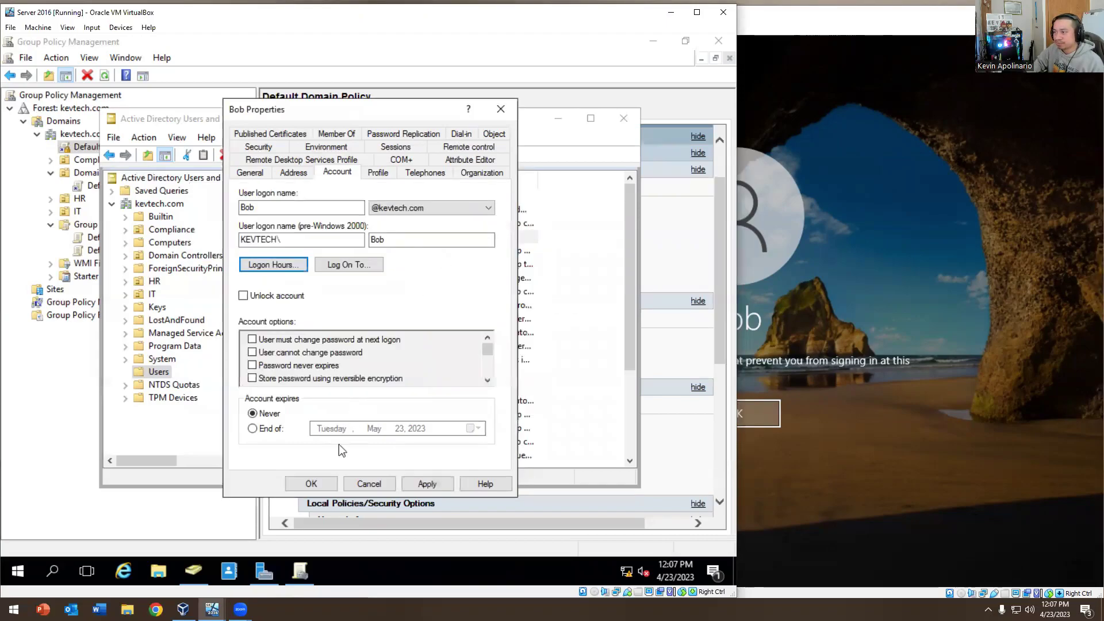
click(313, 485)
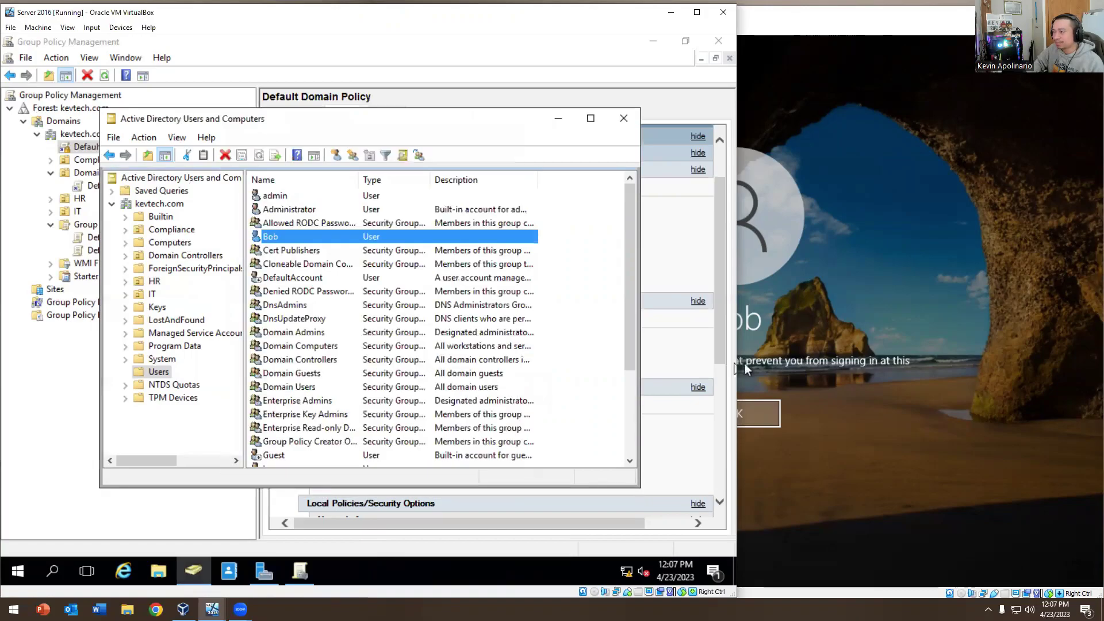
click(744, 363)
click(741, 412)
Sign in on Windows 10 with the user's password, then review Bob's Account and Profile settings unchanged
text(*******)
key(Return)
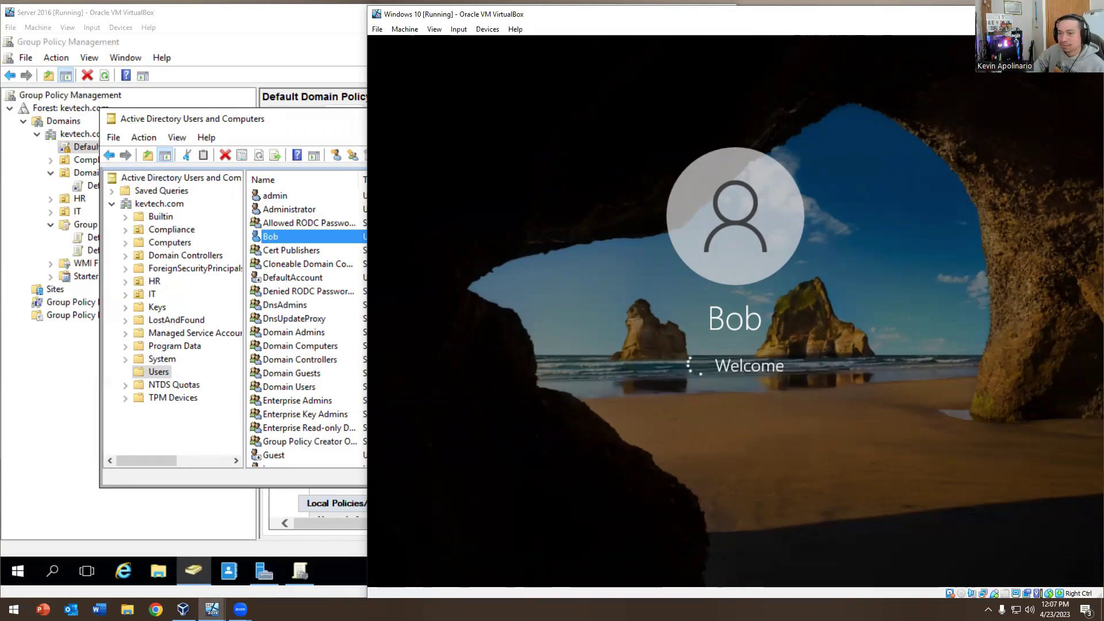
click(282, 264)
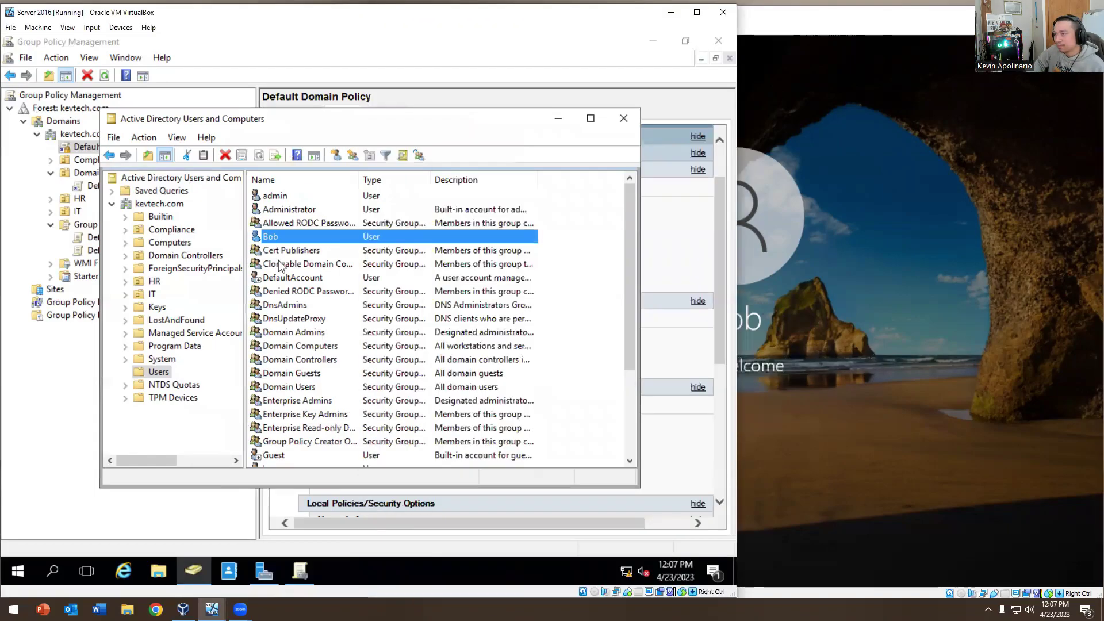
double_click(277, 235)
click(338, 173)
click(374, 174)
click(342, 174)
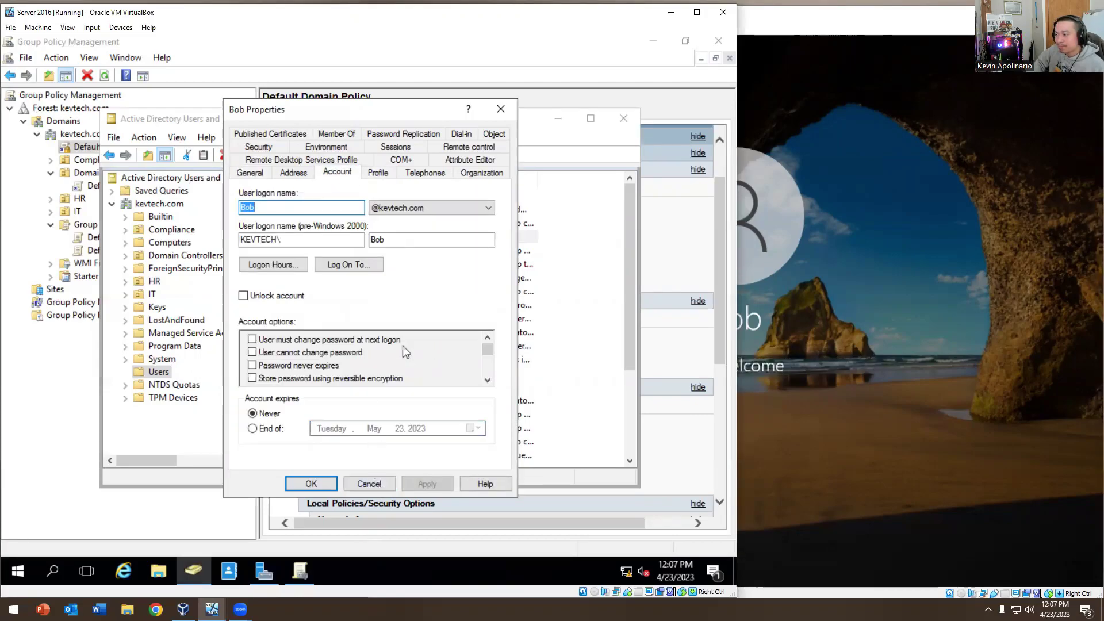
click(369, 483)
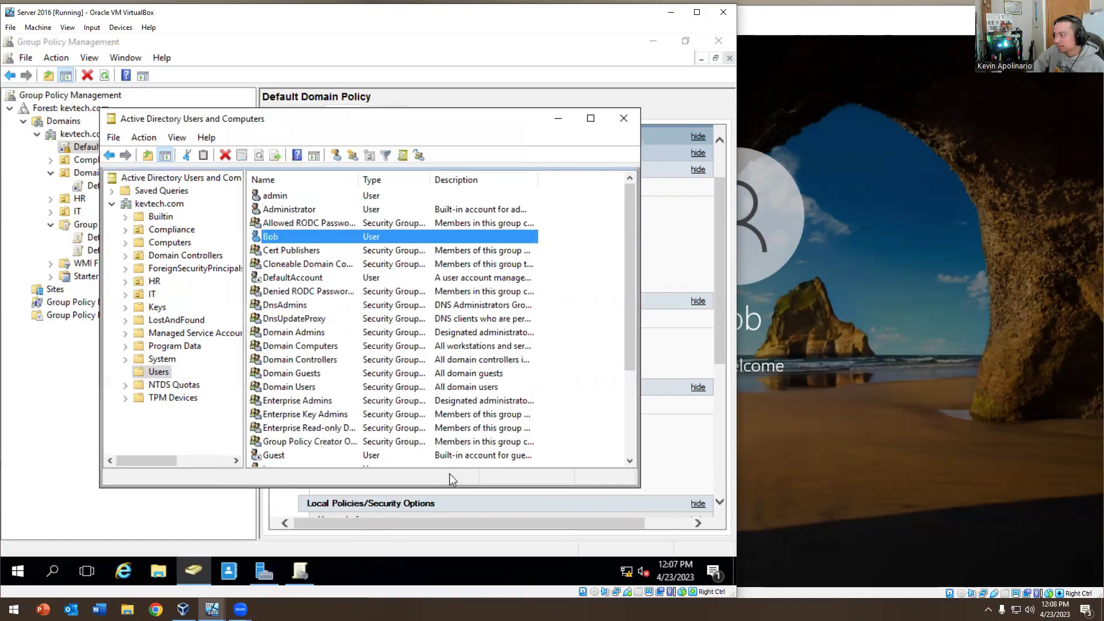
Sign Bob out of Windows 10 via the Start button menu, then reopen his properties on the server
key(alt+Tab)
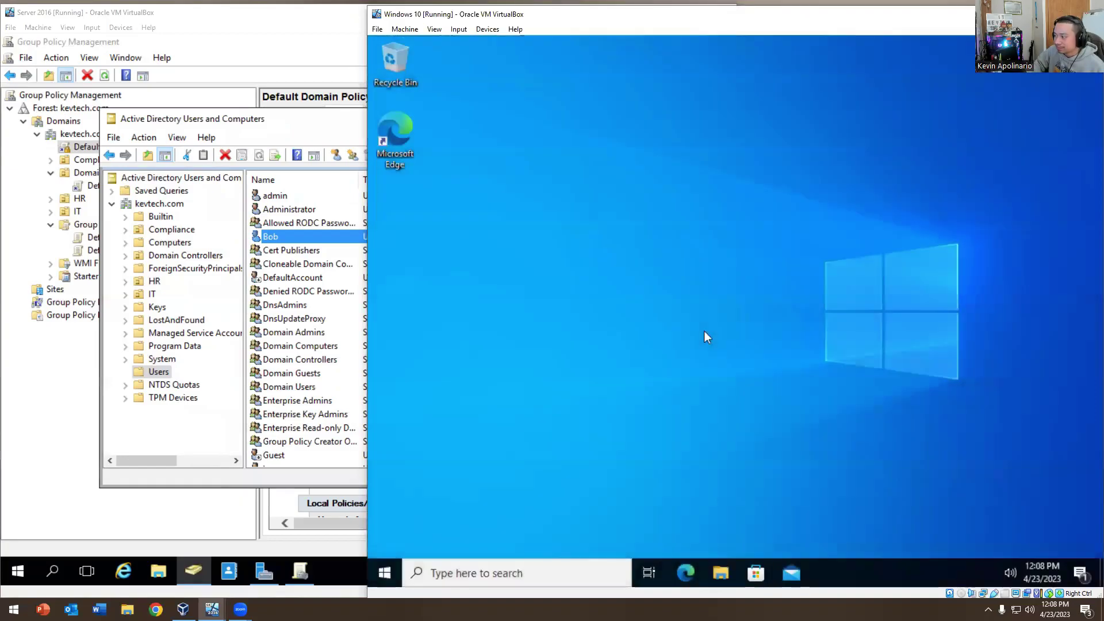
right_click(401, 577)
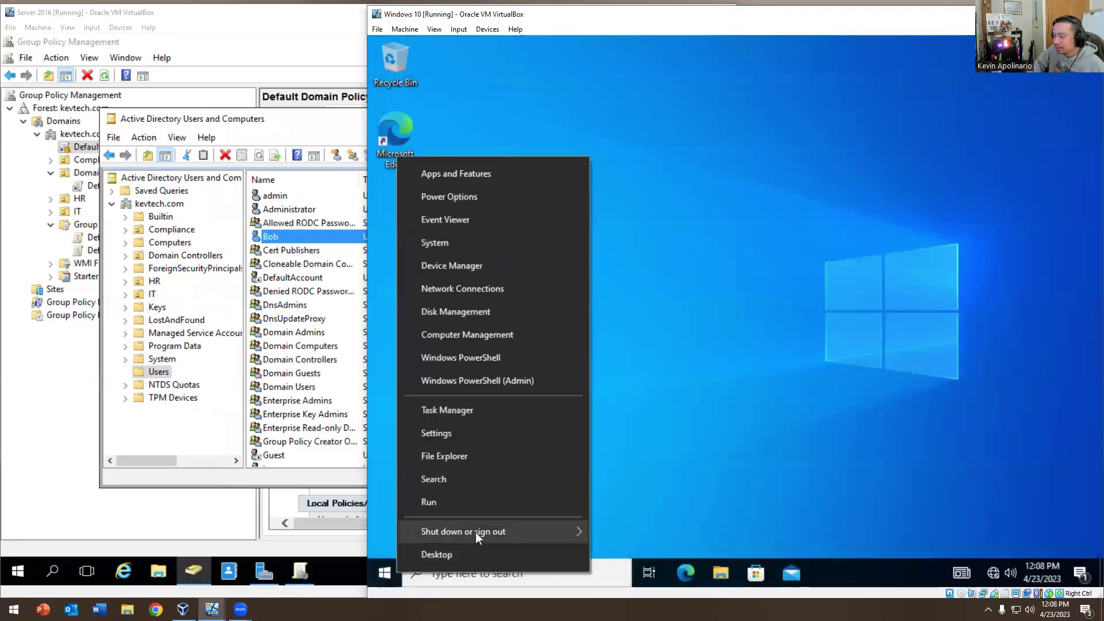
mouse_move(581, 528)
click(615, 488)
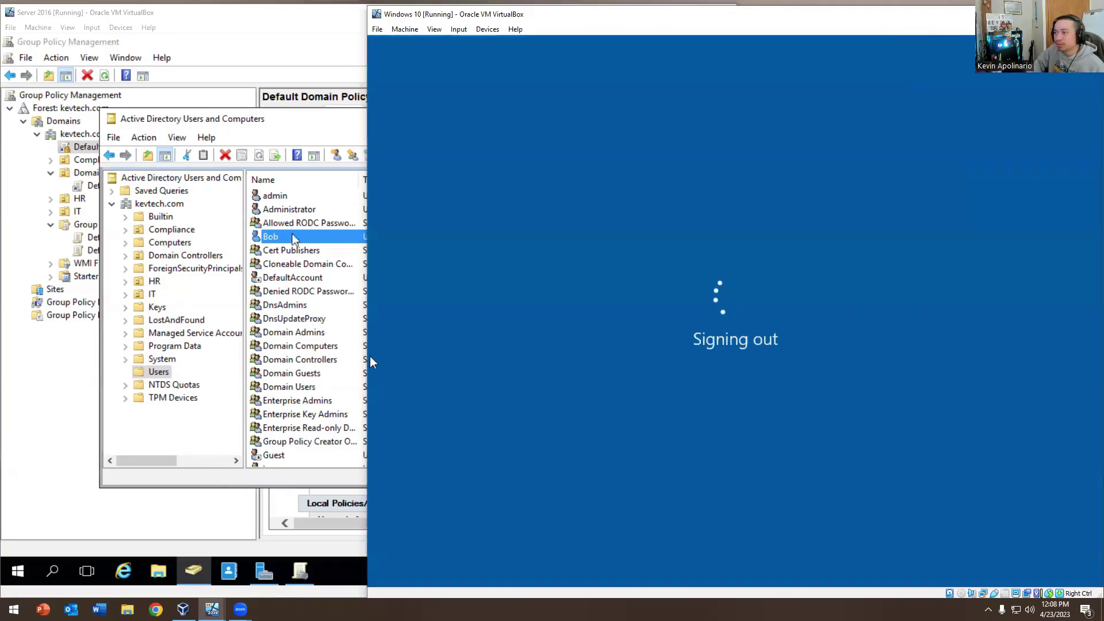
double_click(274, 237)
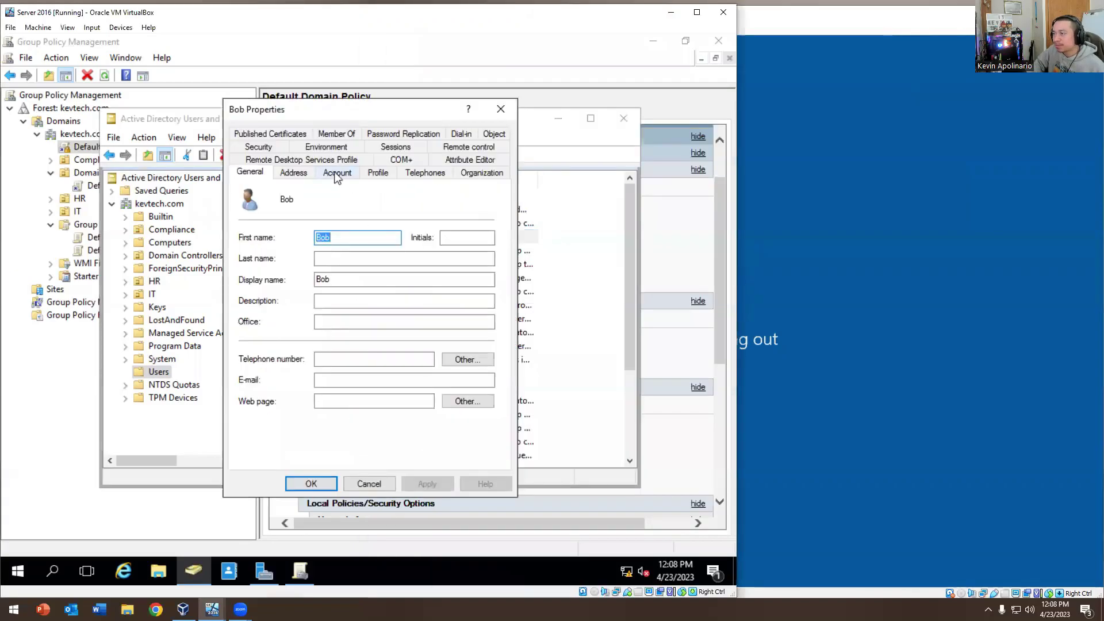
click(337, 173)
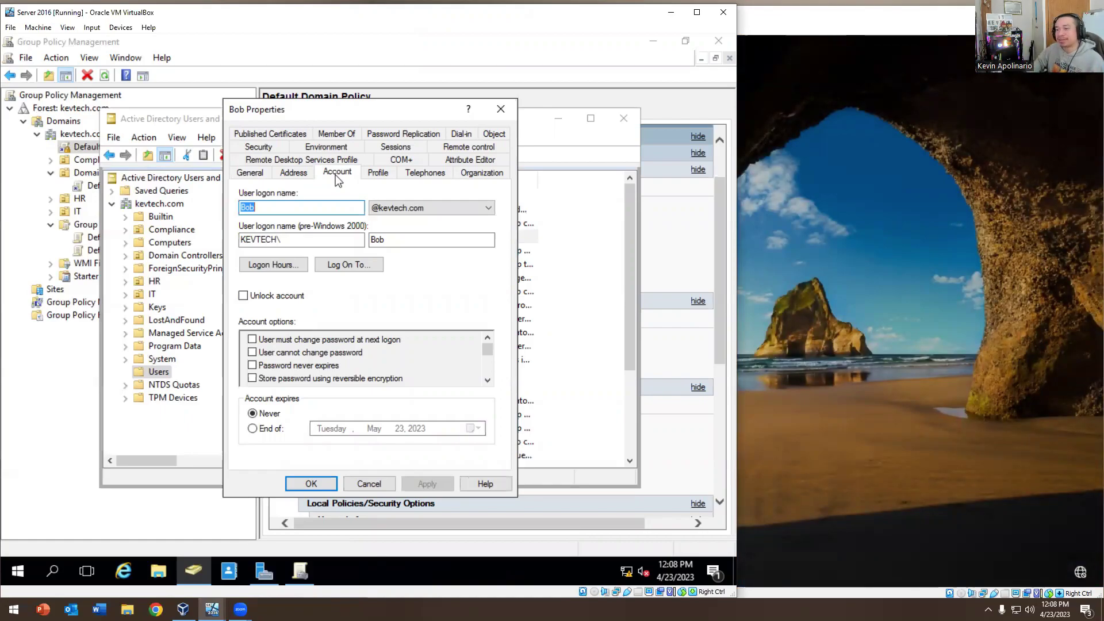
click(252, 428)
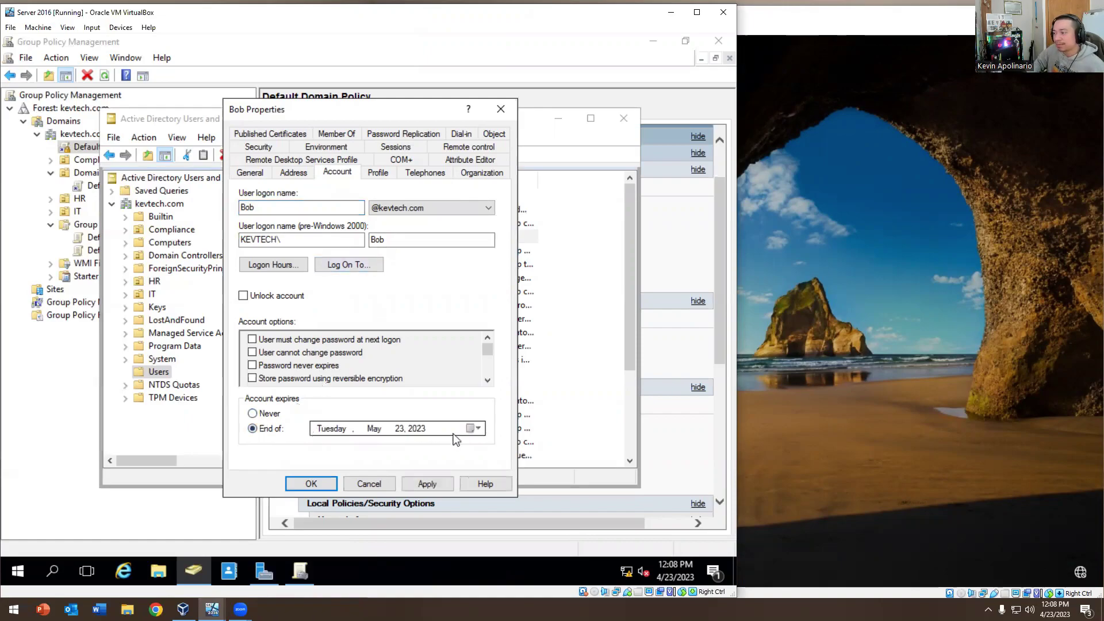
click(471, 429)
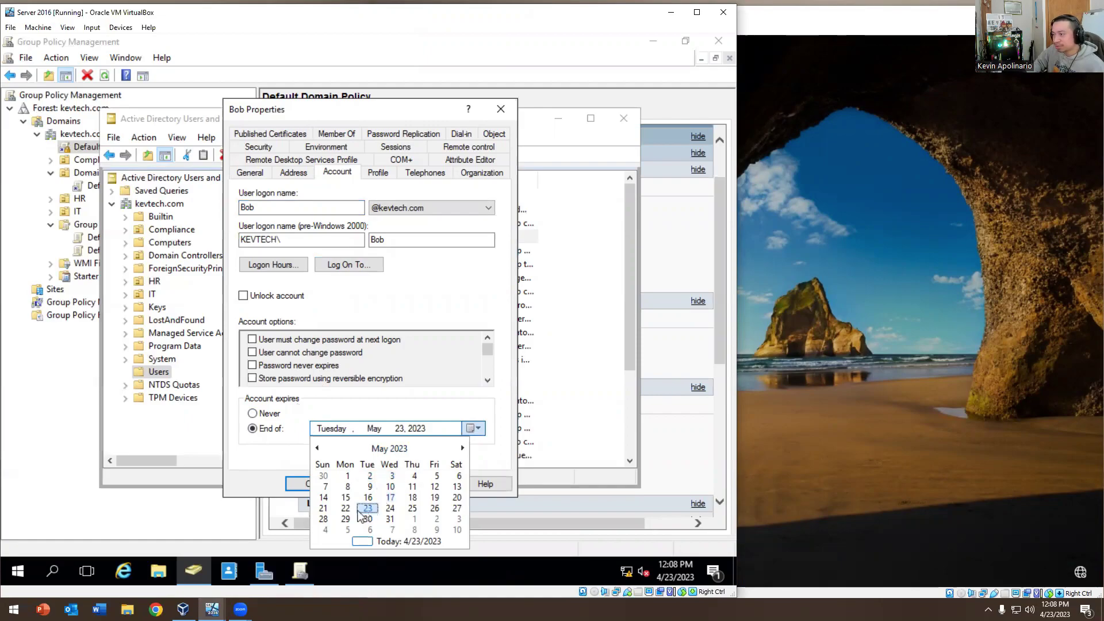
click(463, 447)
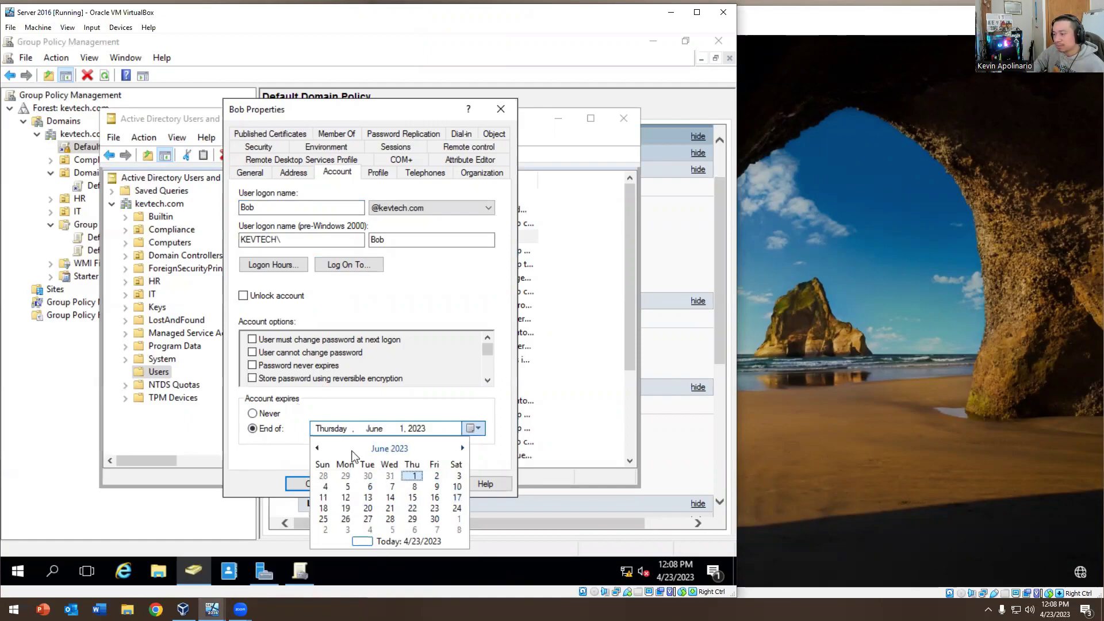
click(317, 448)
click(317, 448)
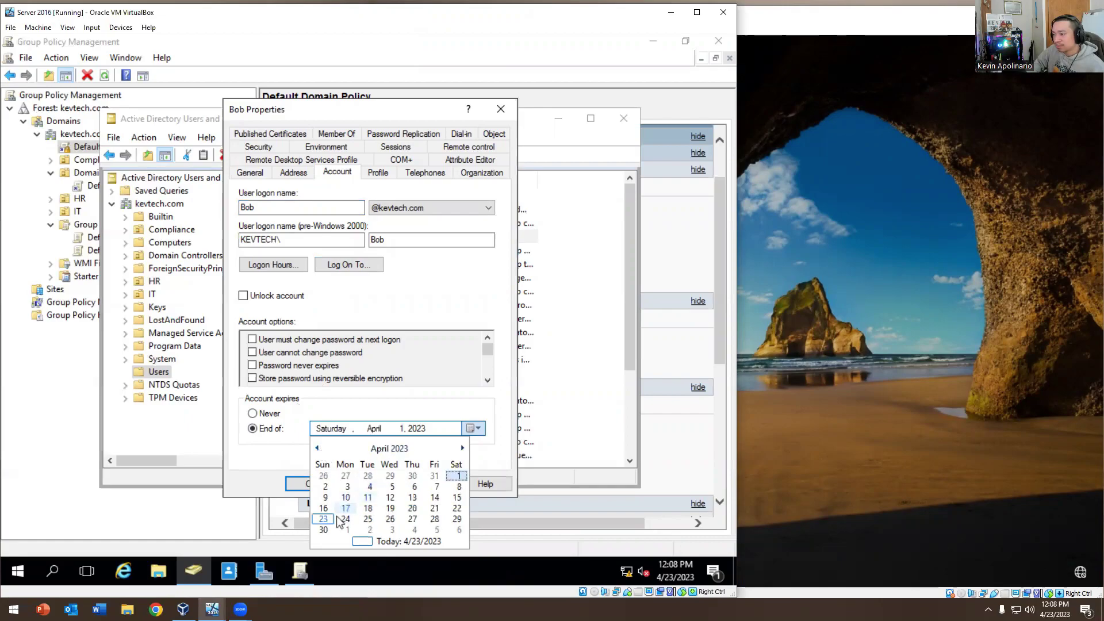
click(434, 507)
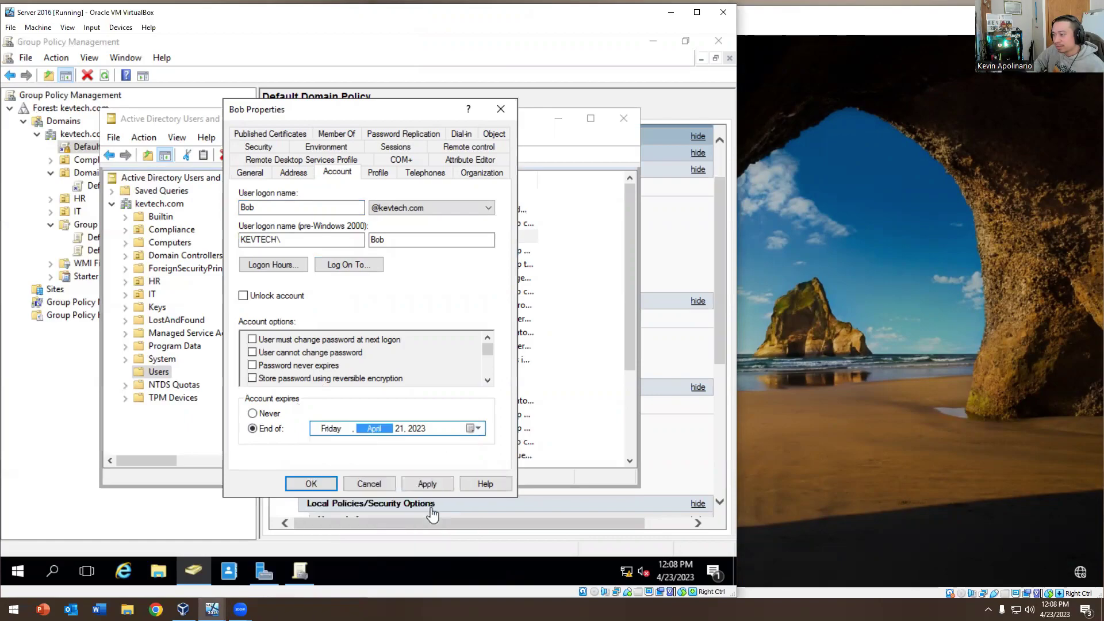
click(427, 484)
Save Bob's properties, sign in as Bob on Windows 10 with his password, then sign him out
click(311, 484)
click(757, 392)
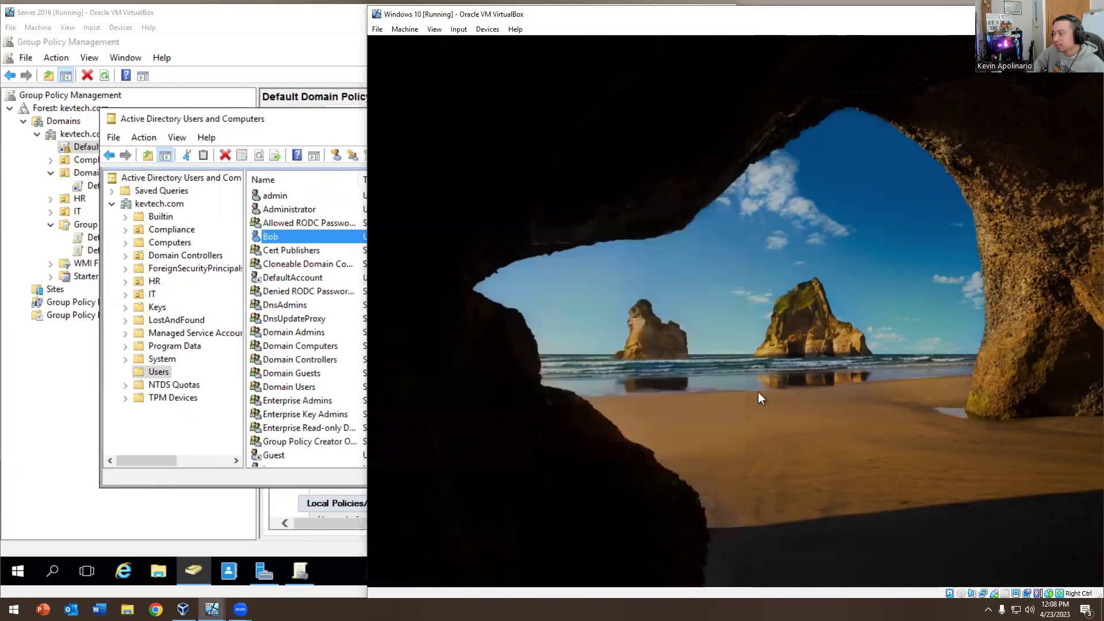
text(P@ssw0rd)
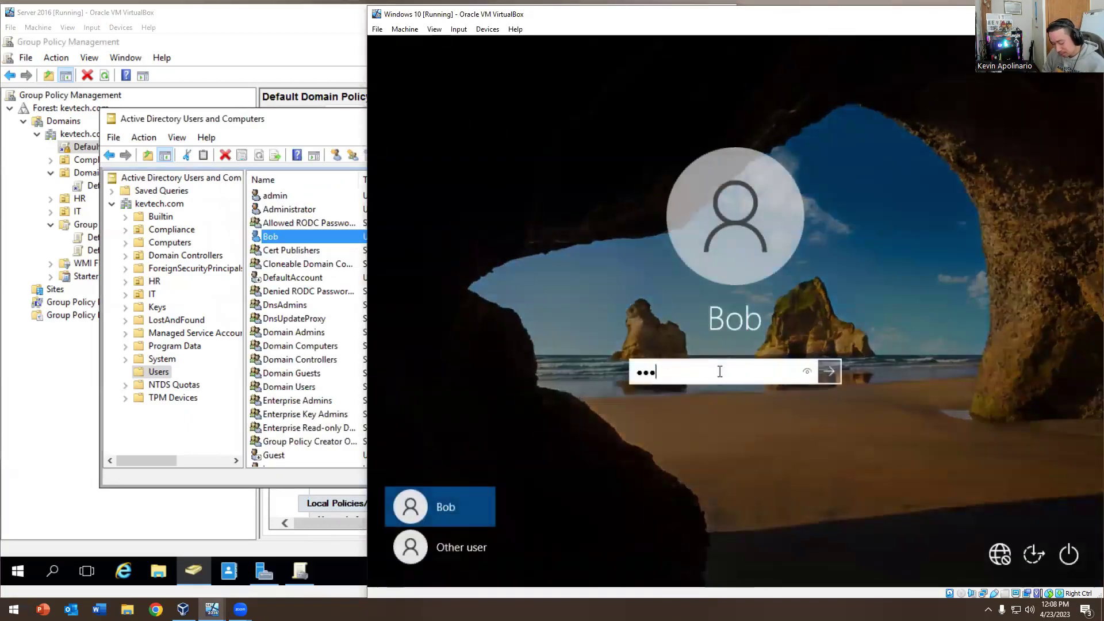
key(Return)
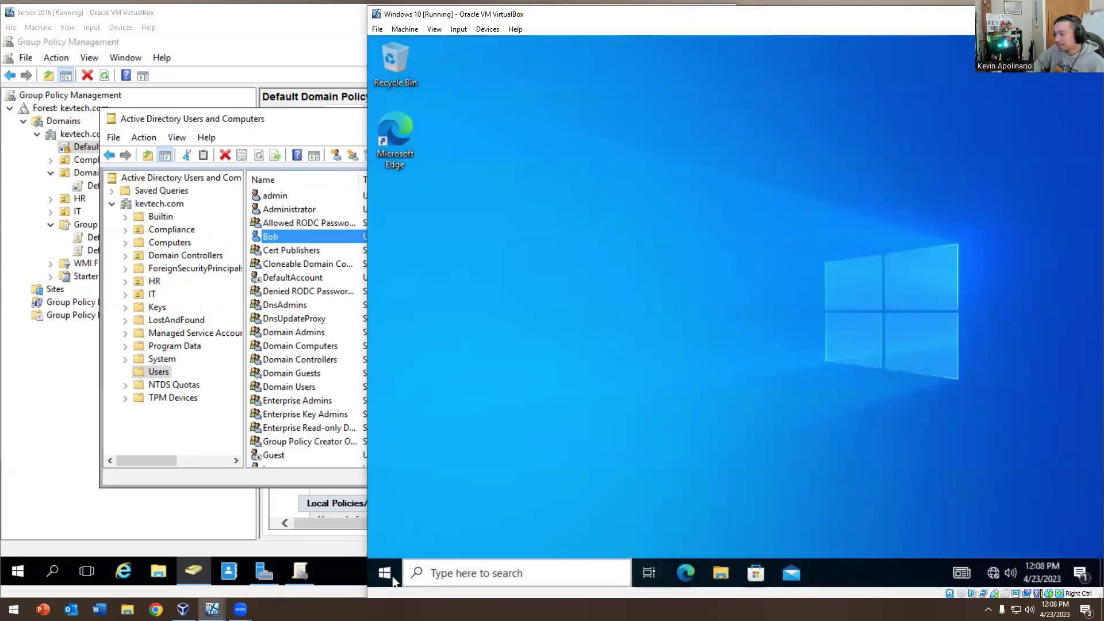
right_click(393, 579)
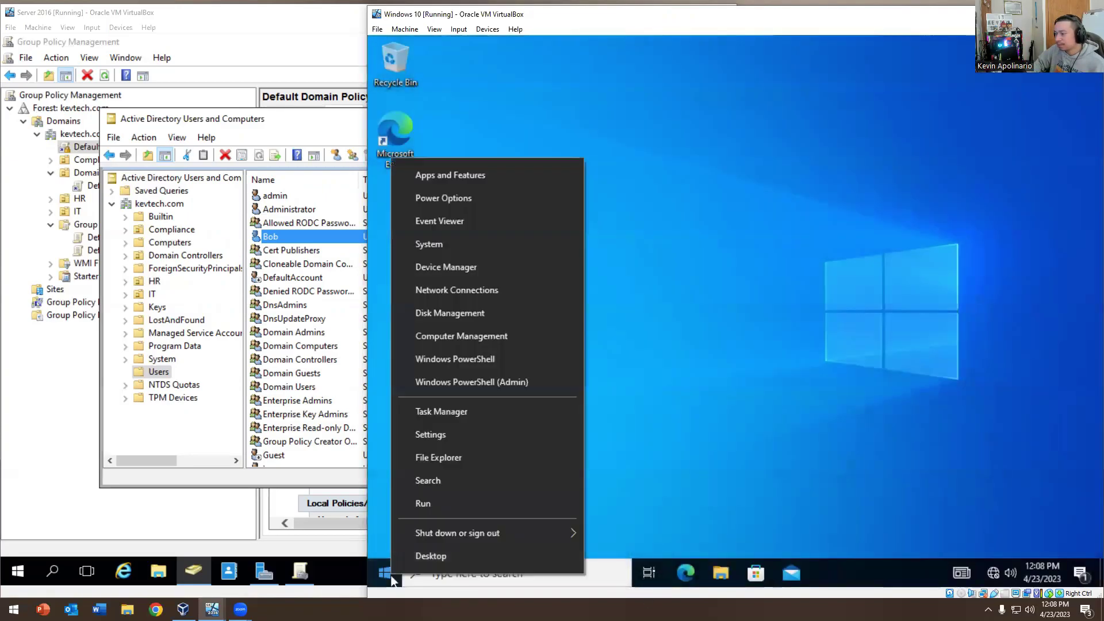
mouse_move(515, 537)
click(616, 482)
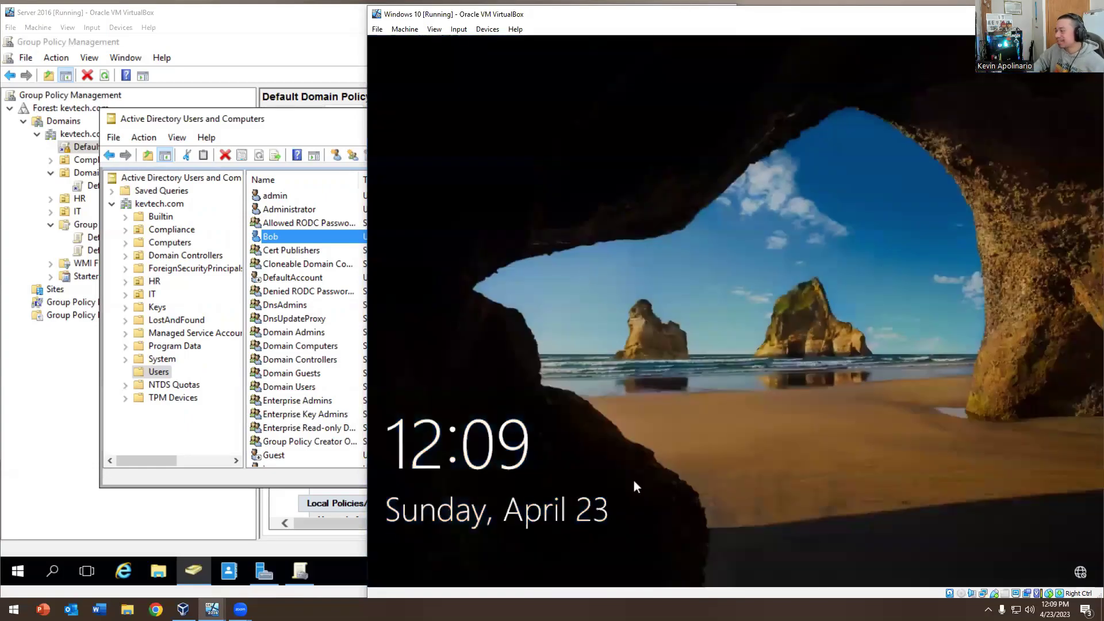
Retry Bob's sign-in, acknowledge the account expired message, and return to the server's user list
click(633, 478)
text(•••••••)
key(Return)
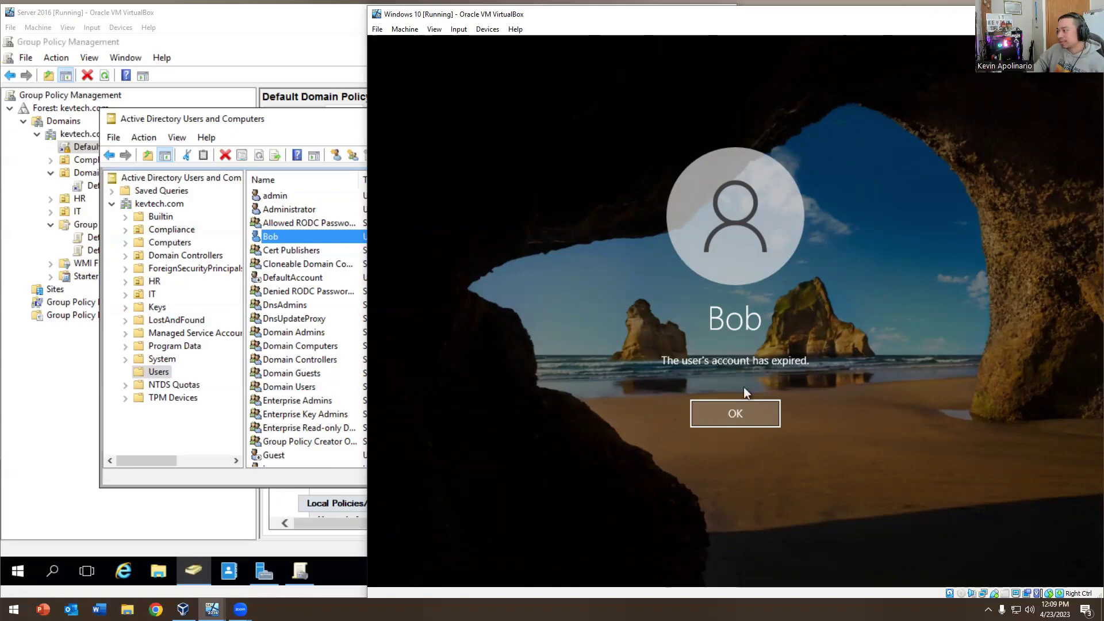
click(732, 415)
click(357, 240)
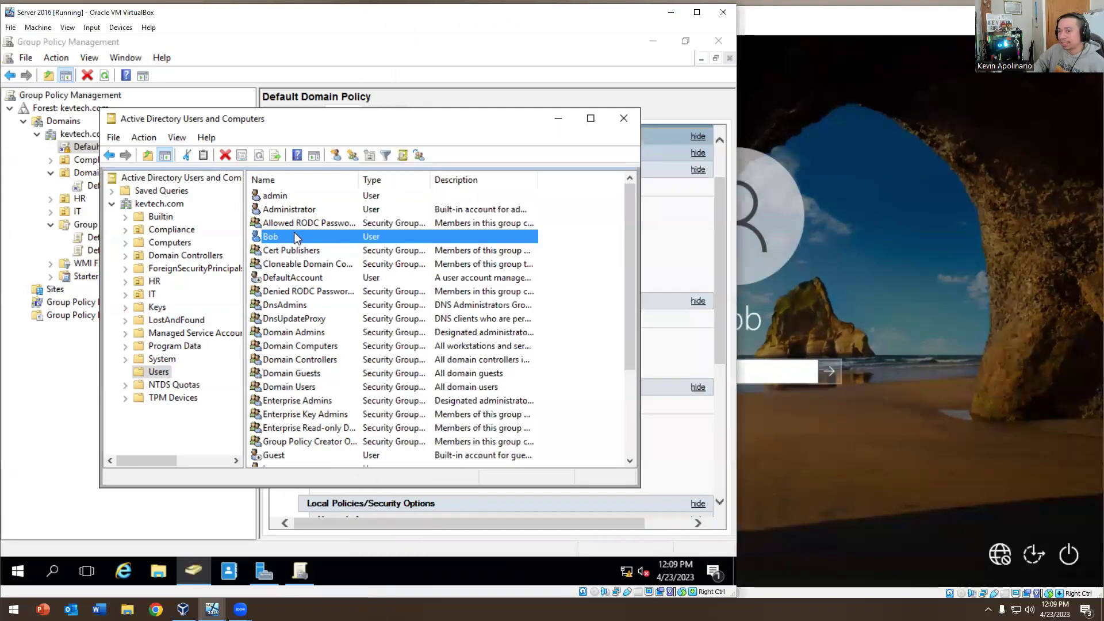
double_click(332, 233)
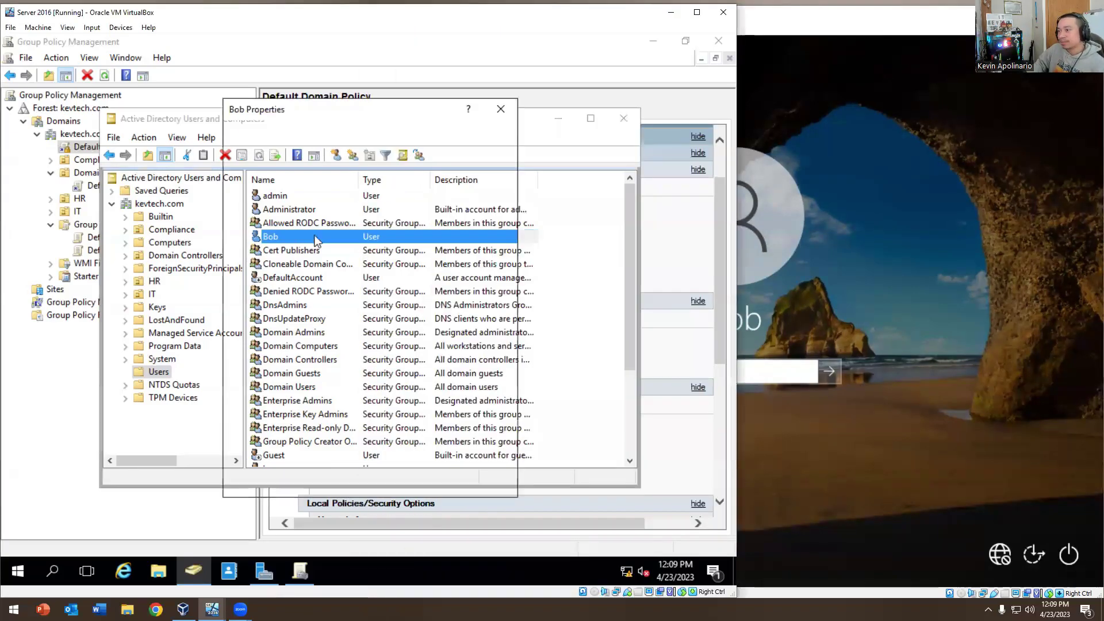
click(336, 167)
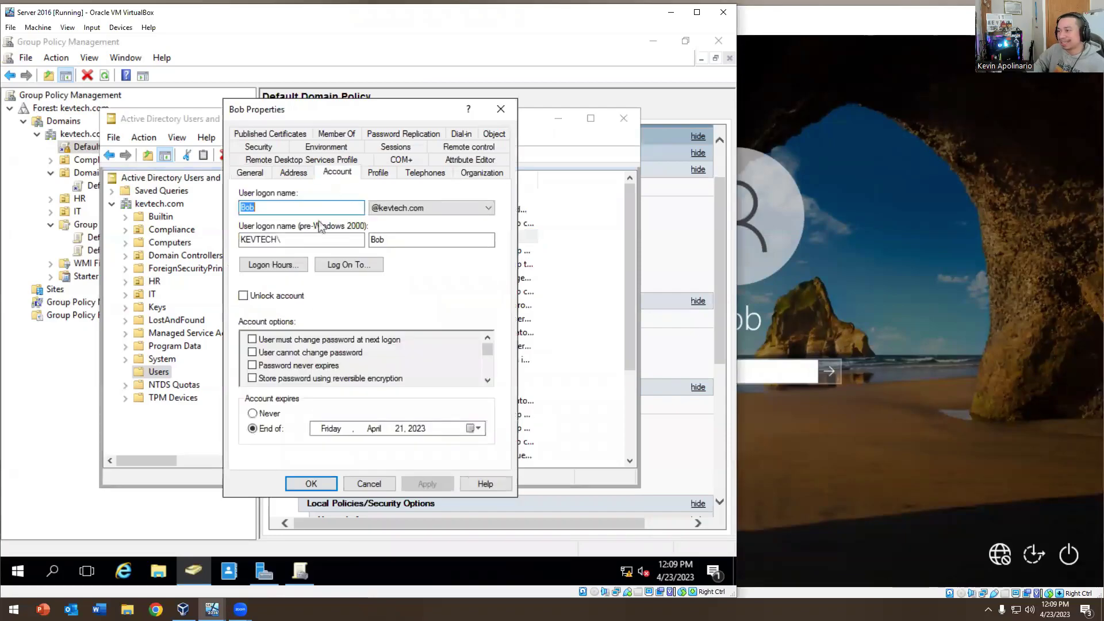
click(252, 413)
click(311, 484)
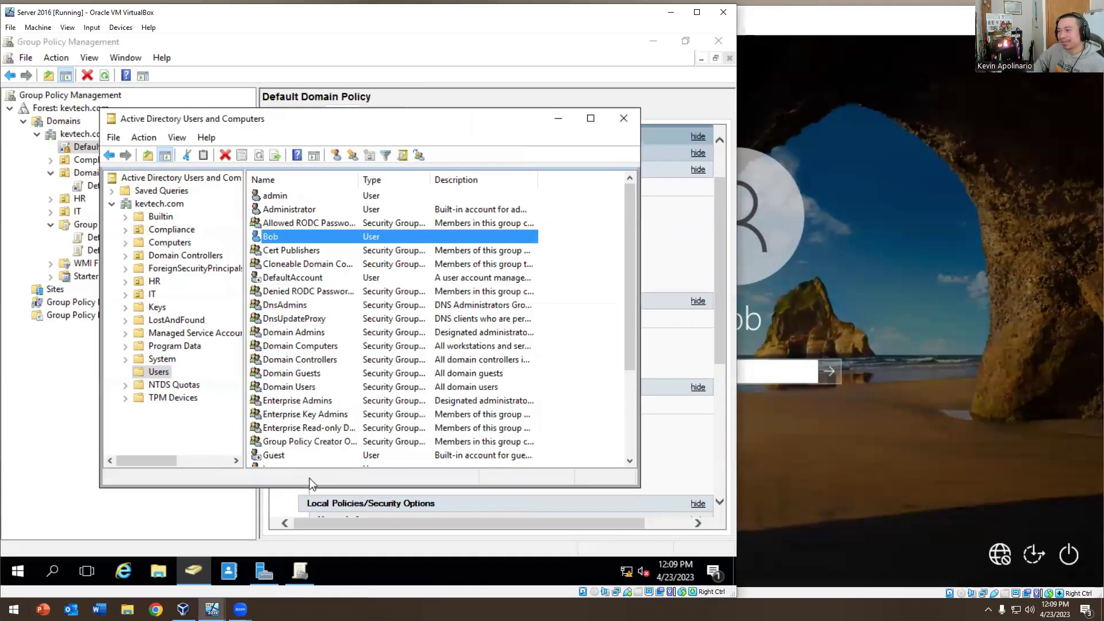
Sign in as Bob on Windows 10 with his password and reach the desktop
click(977, 433)
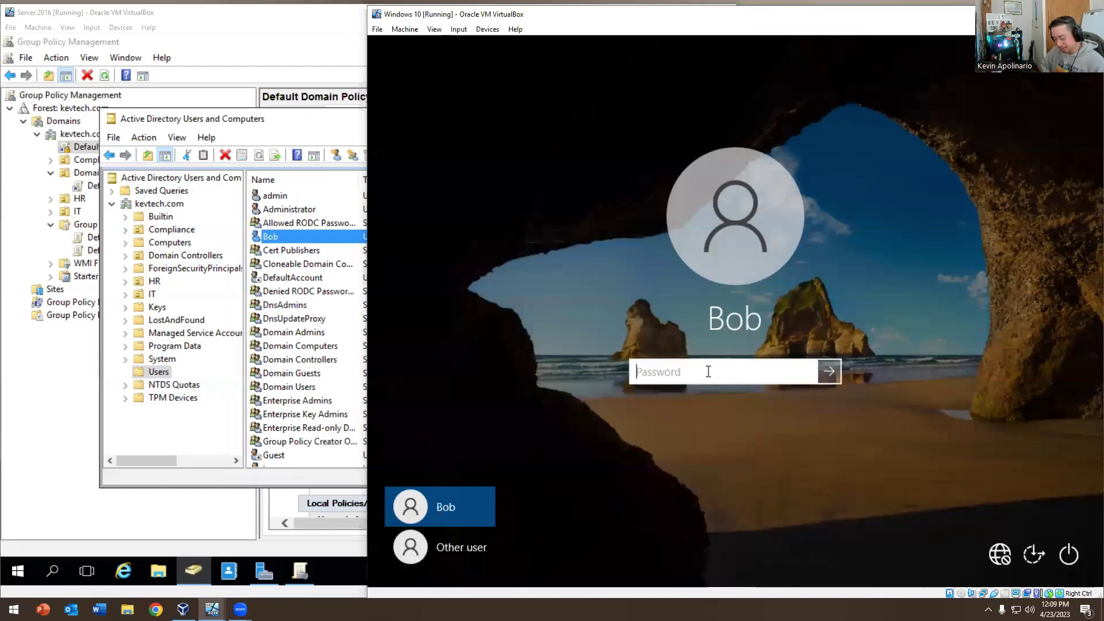
text(Password1)
key(Return)
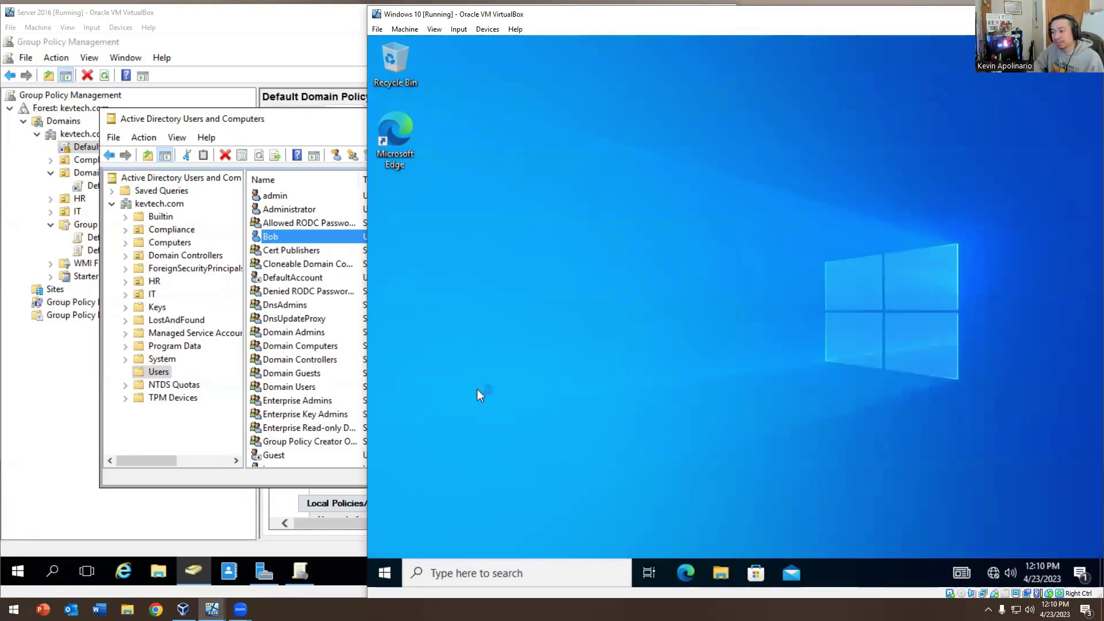
click(241, 608)
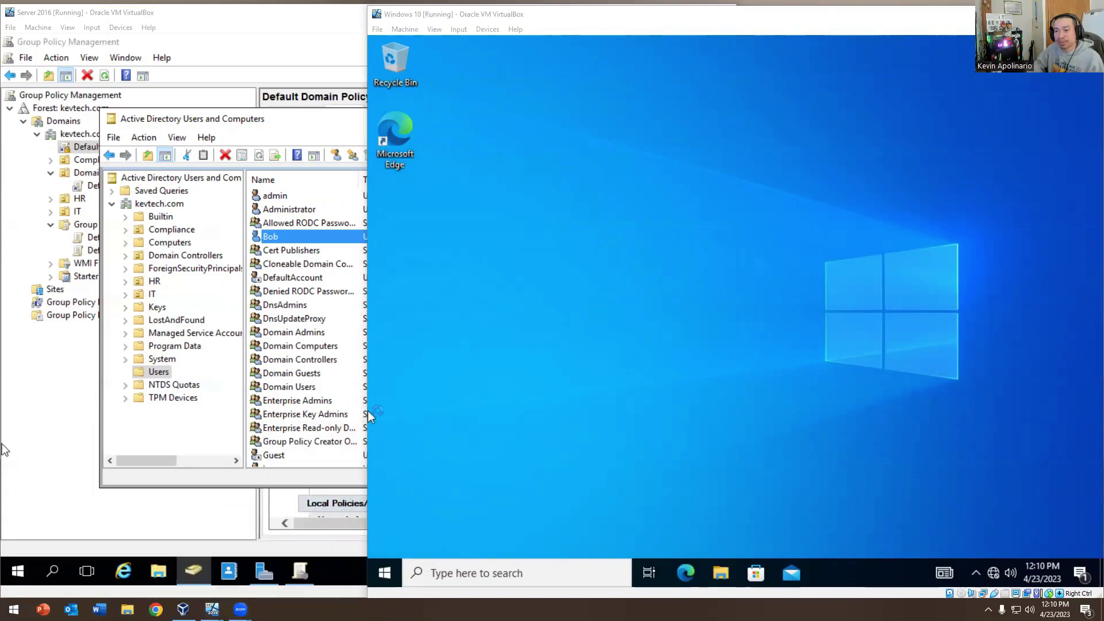
Take an online snapshot named Snapshot 1 of the running Windows 10 machine
click(454, 30)
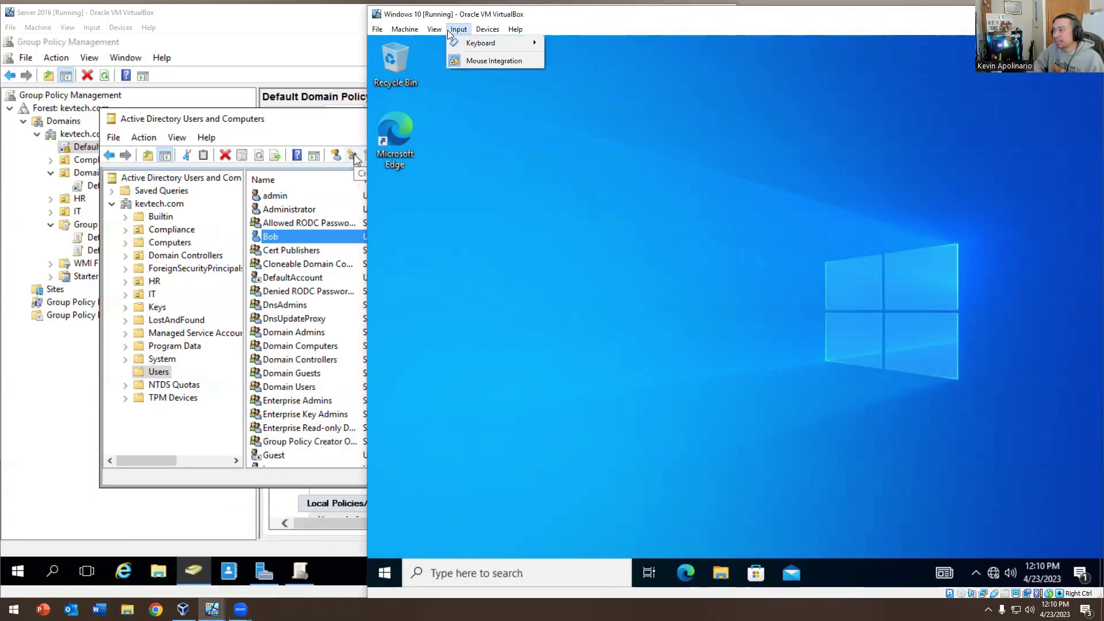
click(452, 30)
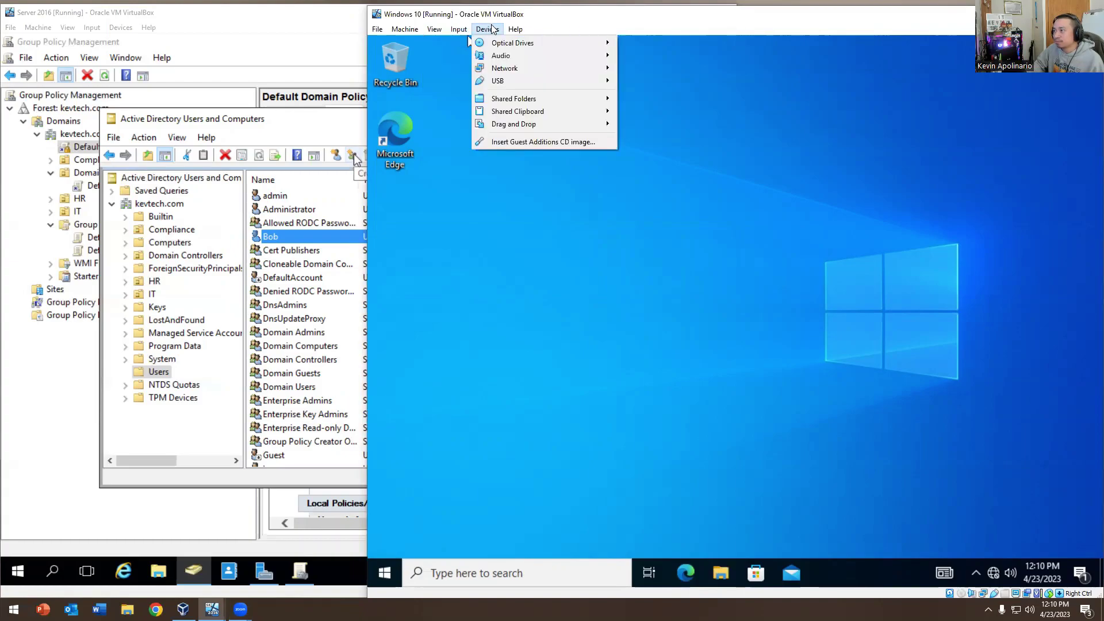
mouse_move(419, 27)
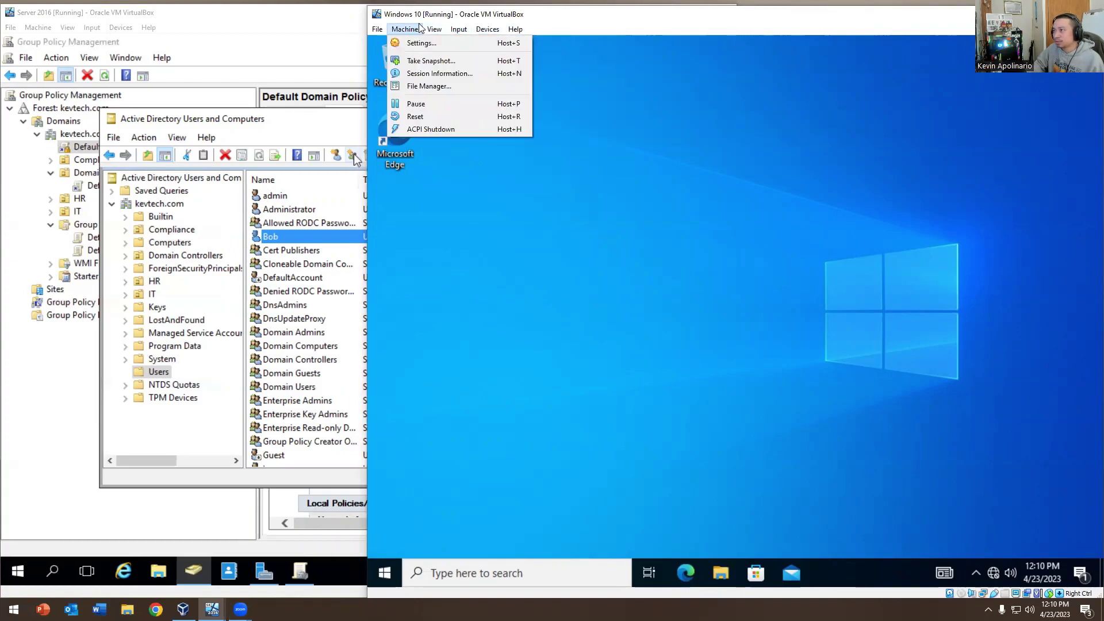
click(417, 59)
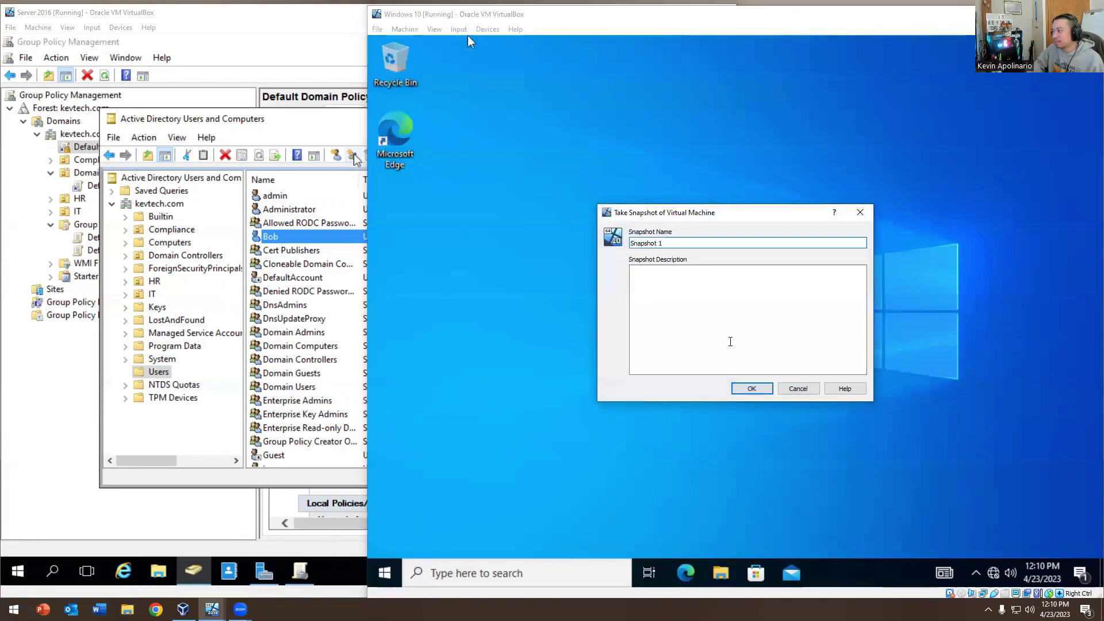
click(753, 391)
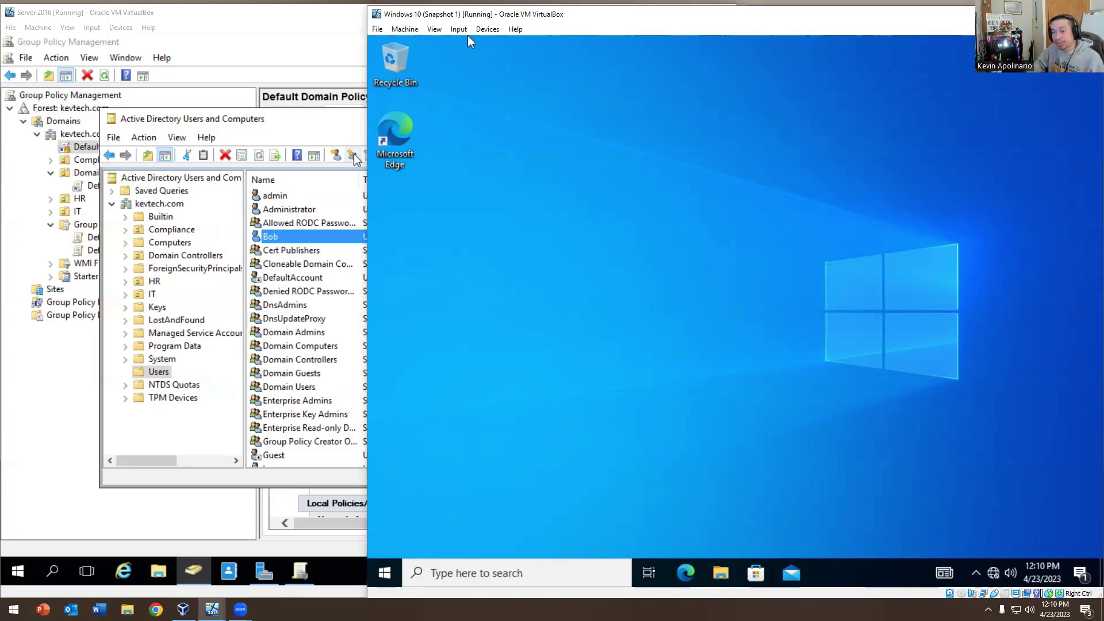
Browse the VM window's Machine and File menus without choosing anything
click(434, 29)
mouse_move(419, 34)
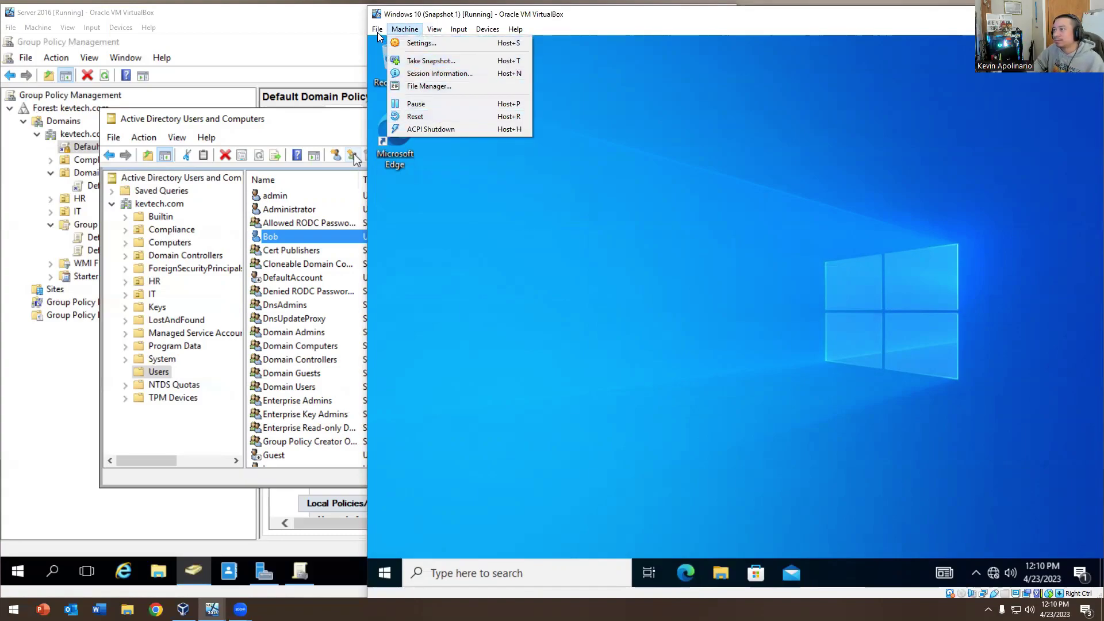
click(448, 41)
click(379, 29)
click(391, 30)
click(391, 30)
click(390, 30)
click(389, 32)
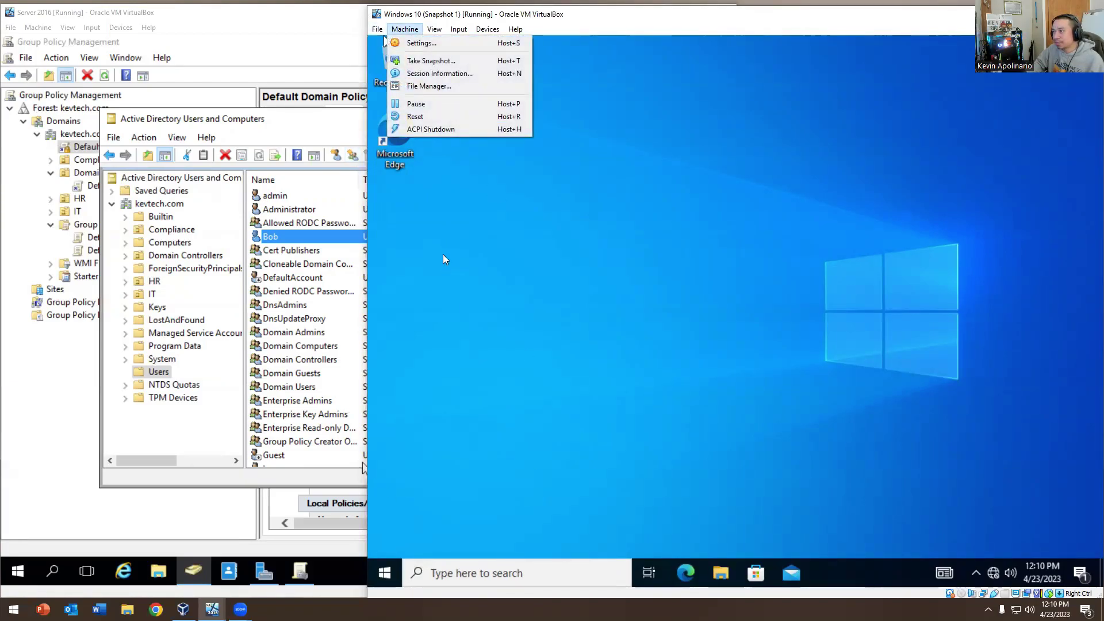
click(385, 575)
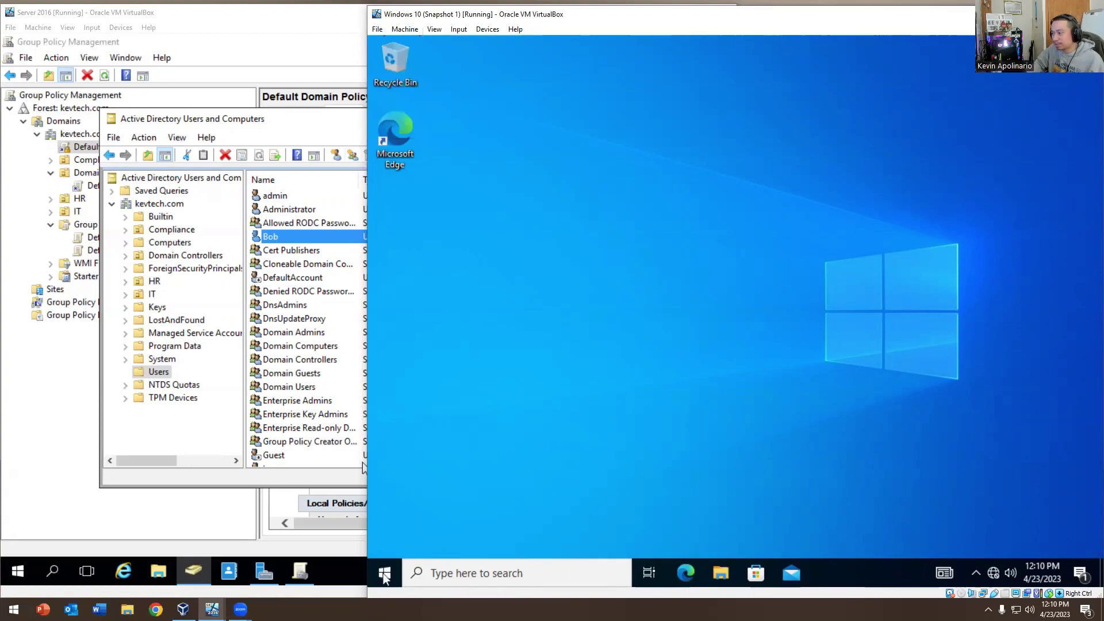
Shut down the Windows 10 guest from the Start button menu and bring up VirtualBox Manager
right_click(385, 575)
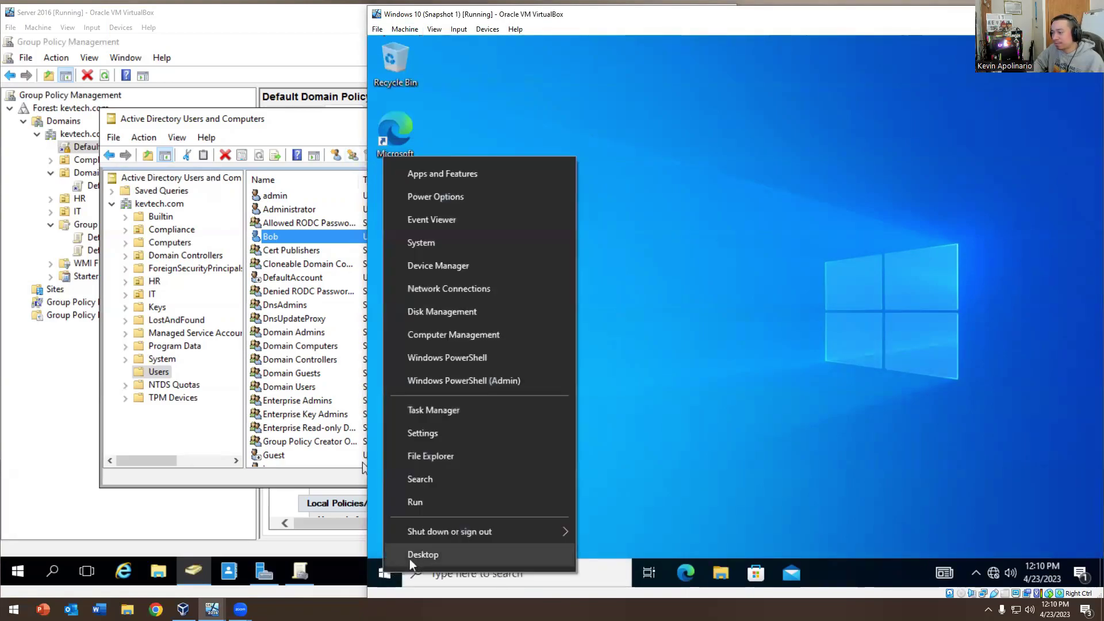
mouse_move(439, 536)
click(612, 511)
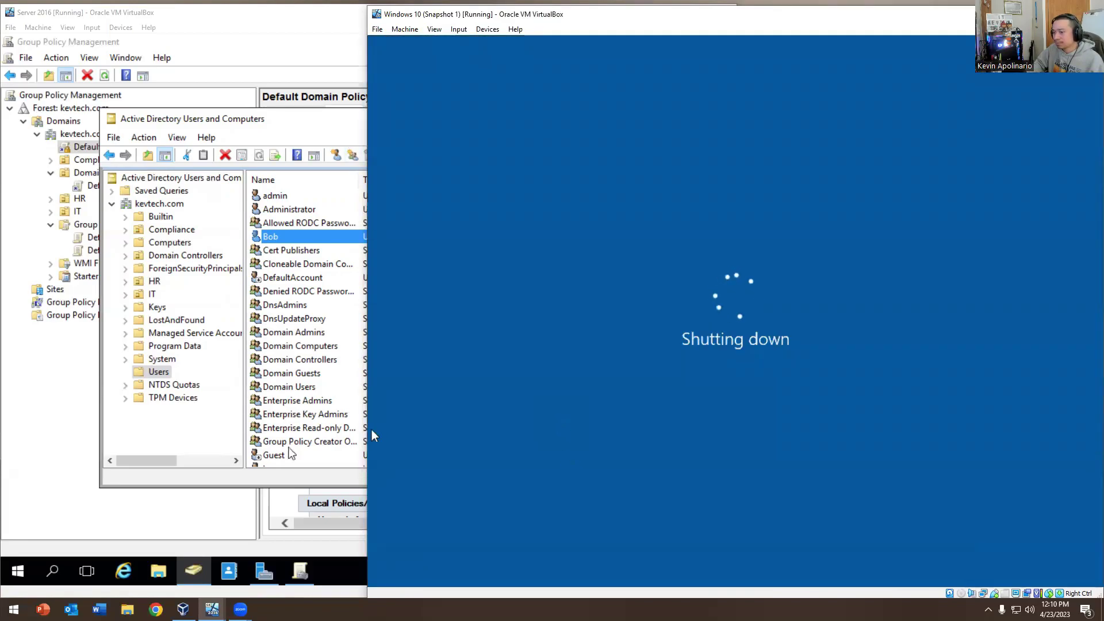
click(183, 608)
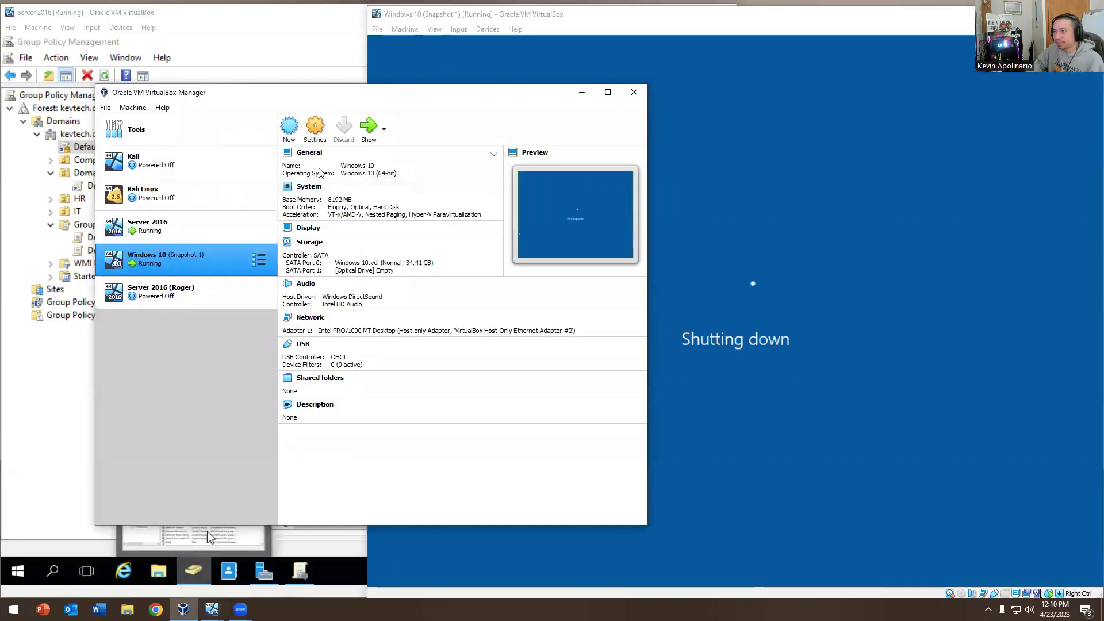
Check the Windows 10 VM's context menu, Settings and start modes, then boot it
right_click(151, 263)
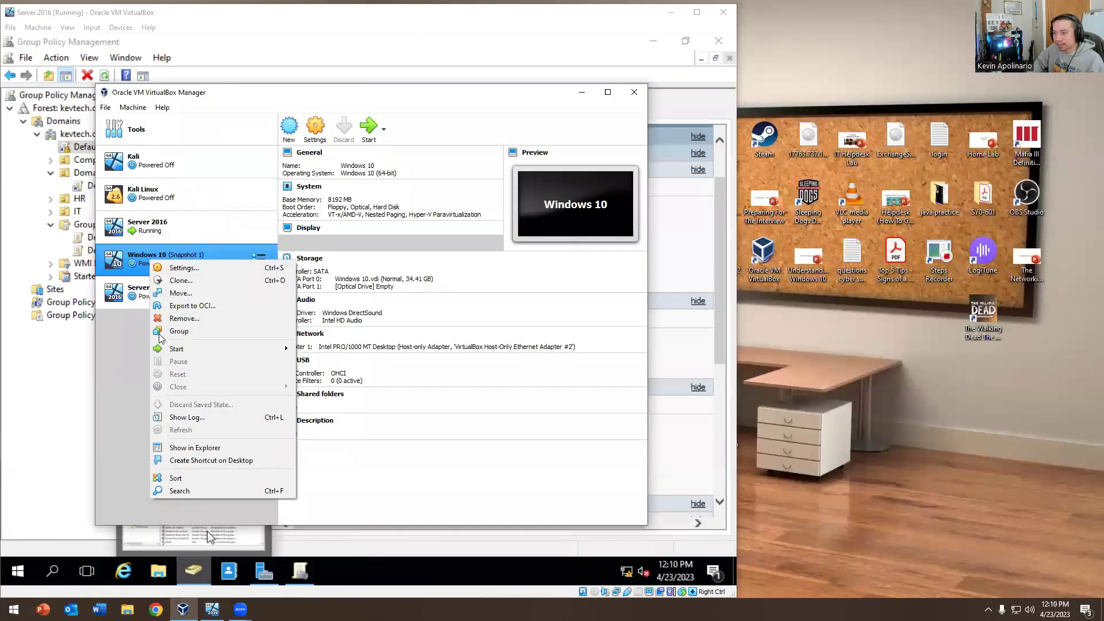
mouse_move(172, 352)
click(315, 128)
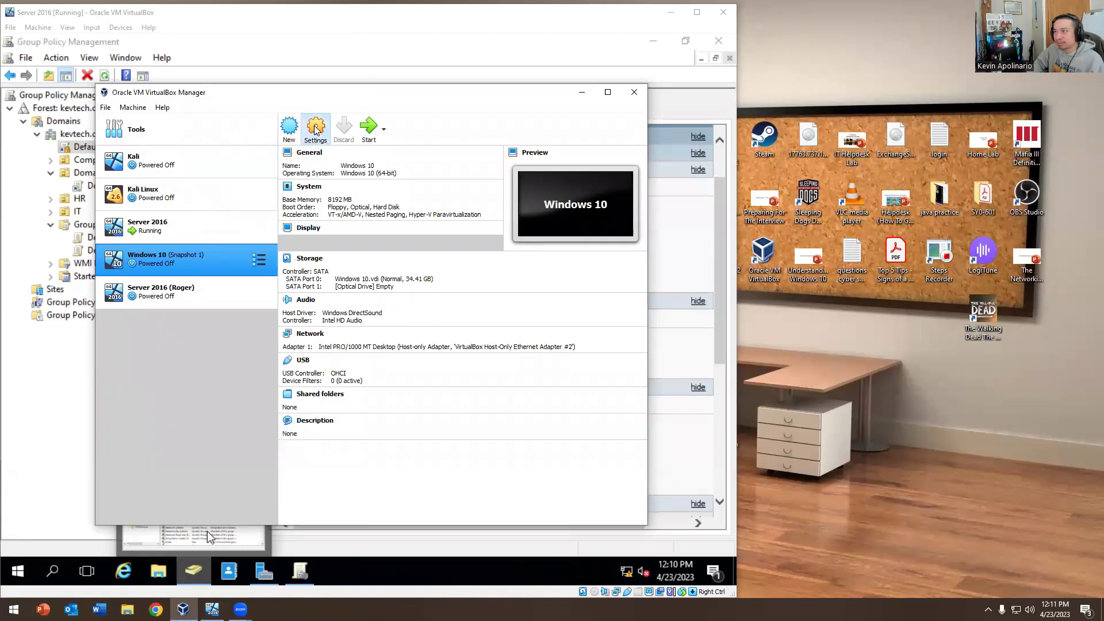
click(551, 165)
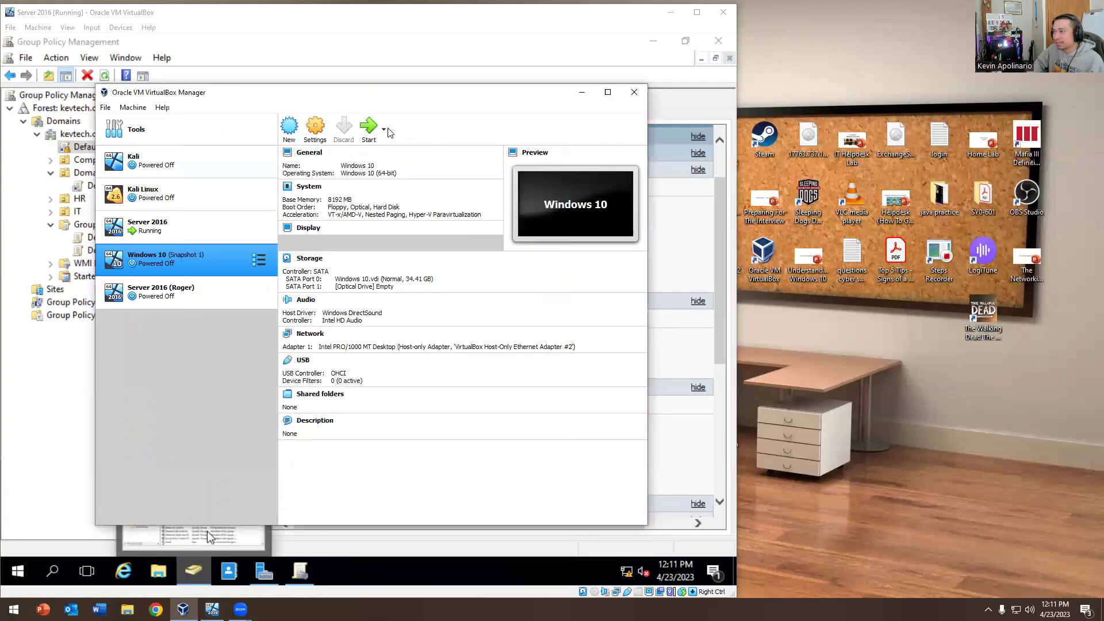
click(384, 130)
click(172, 259)
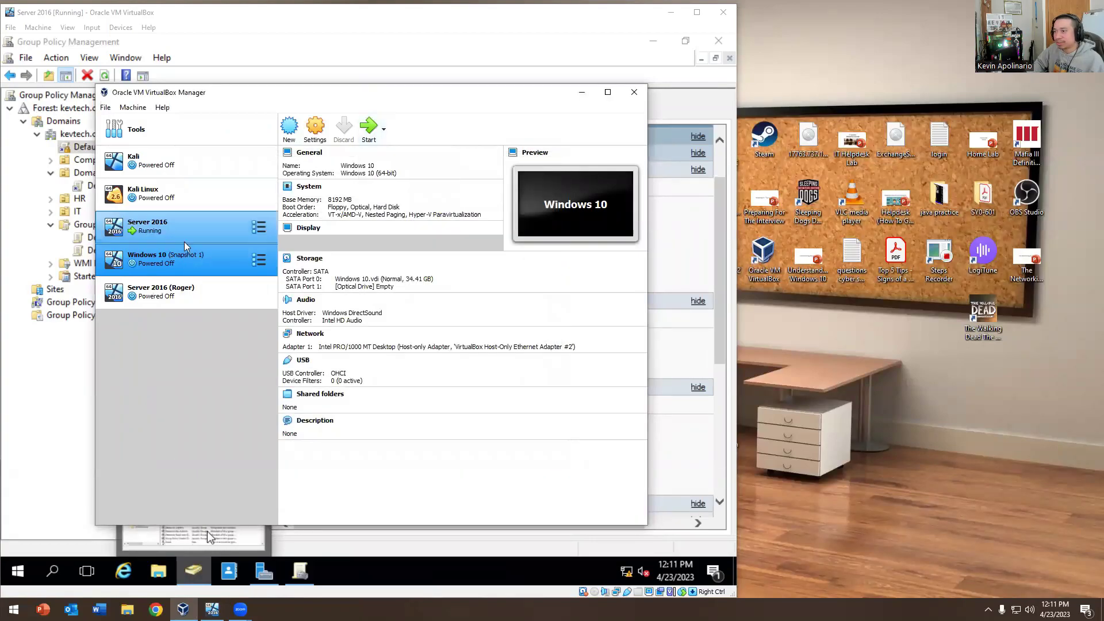
double_click(187, 266)
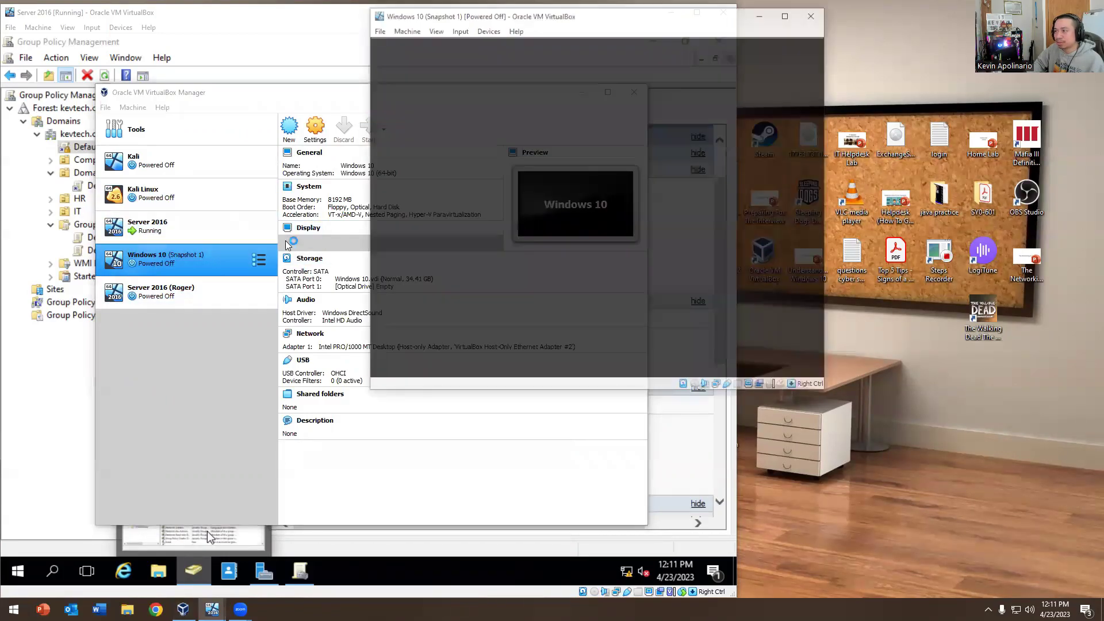
Look over the running Windows 10 VM window's menus
click(410, 31)
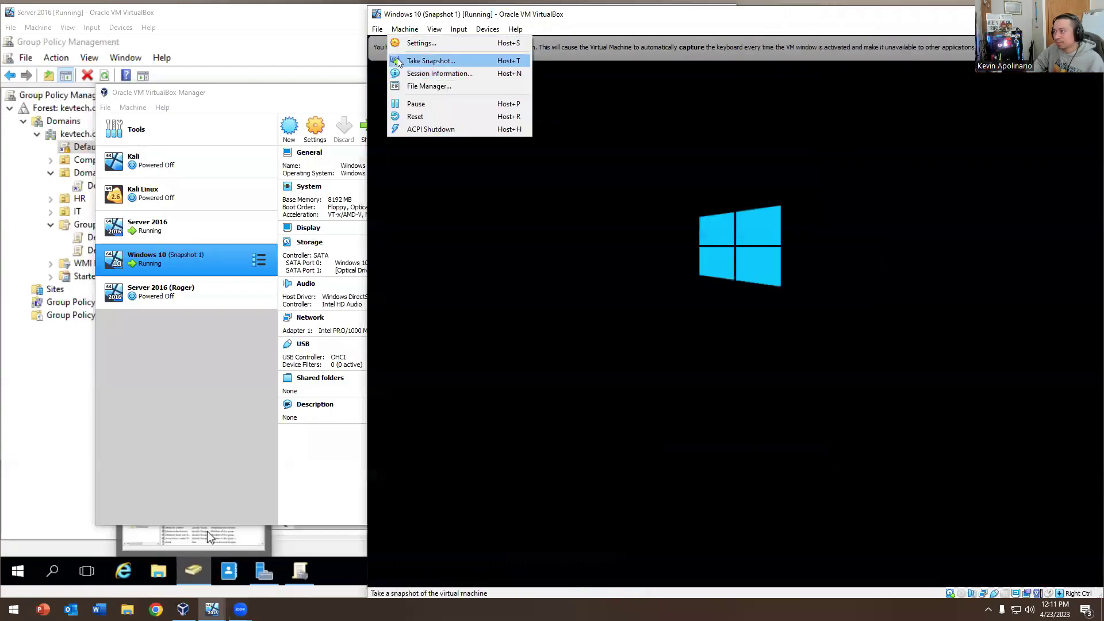
mouse_move(379, 32)
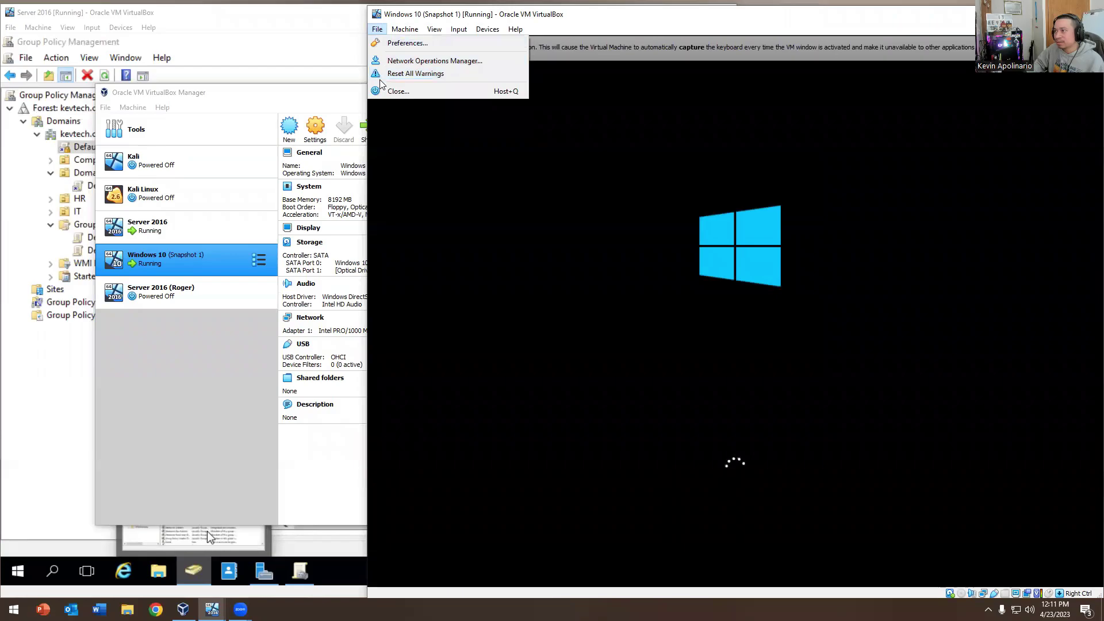
mouse_move(433, 33)
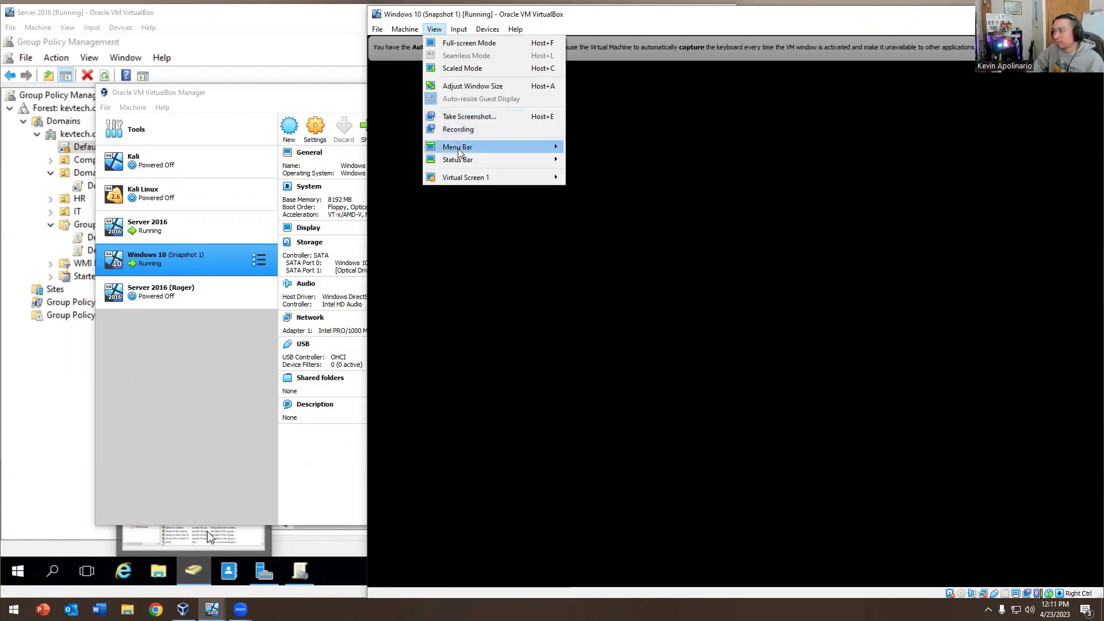
mouse_move(460, 163)
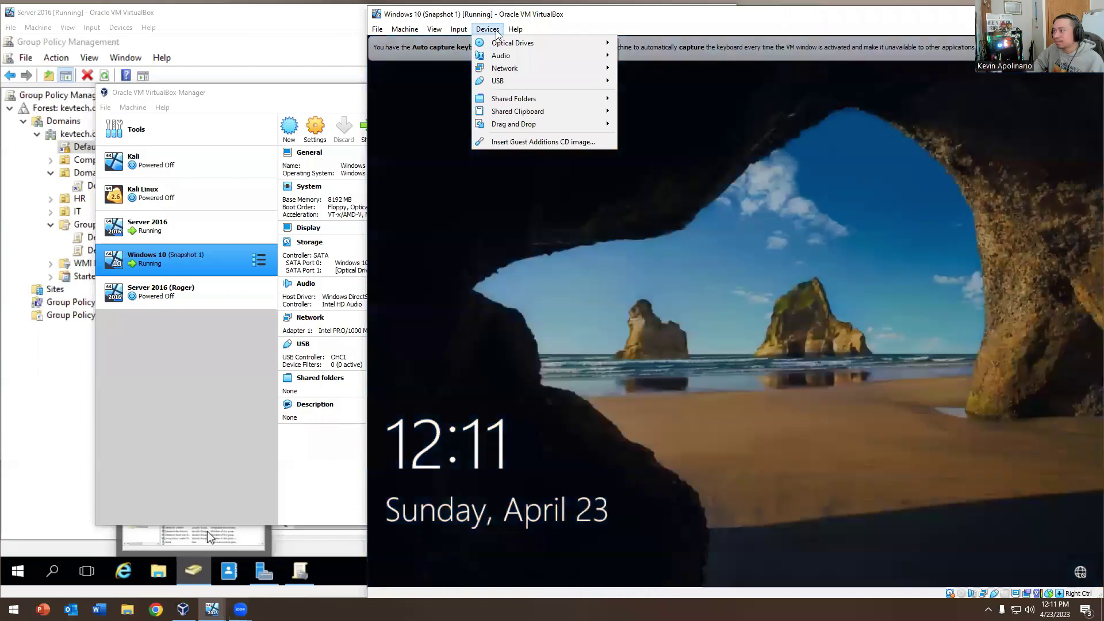
mouse_move(513, 33)
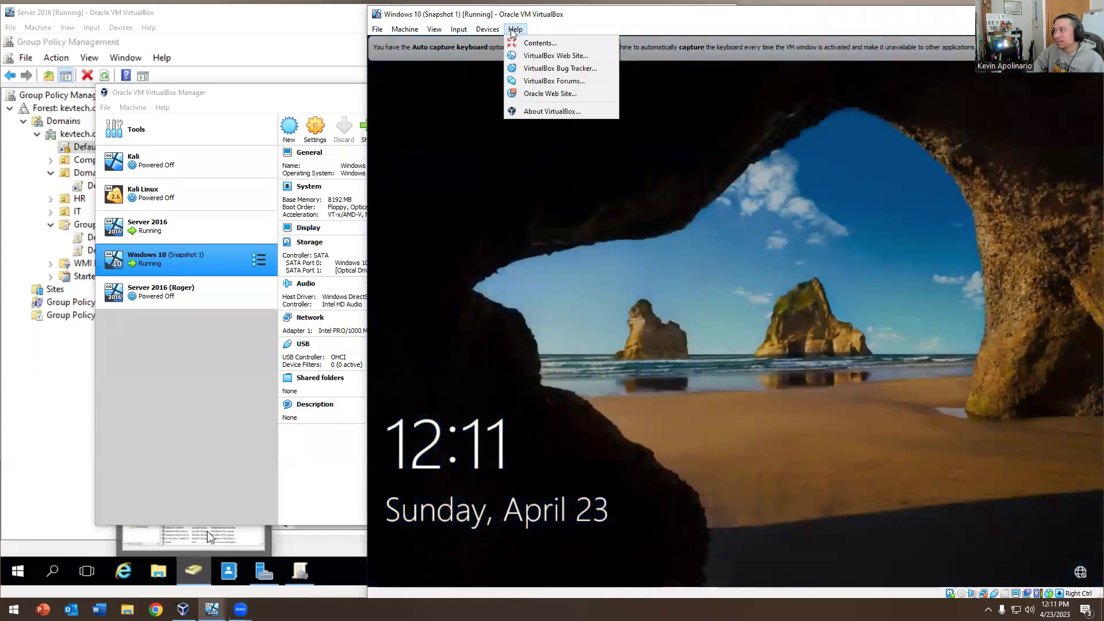
Reach the Windows 10 sign-in screen and shut the guest down from its power button
click(776, 573)
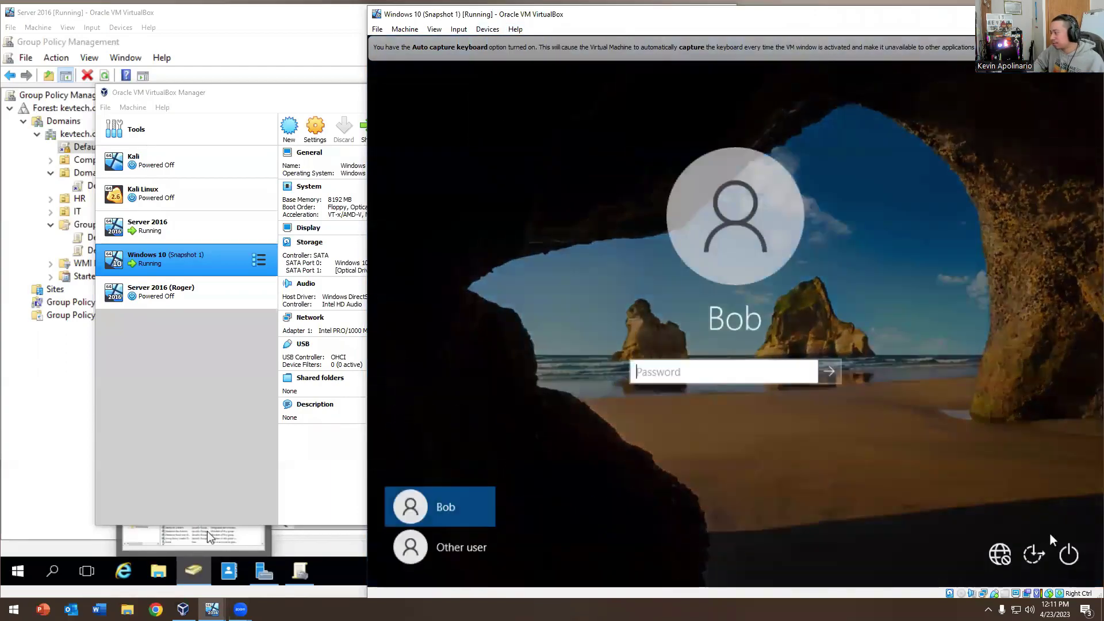
click(1068, 555)
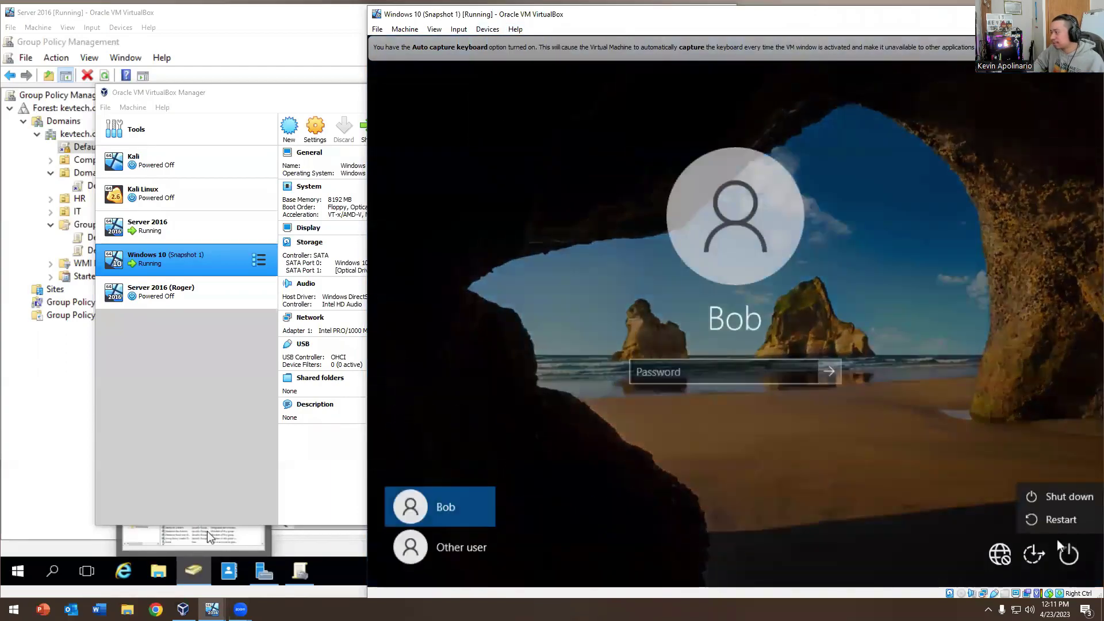
click(1057, 505)
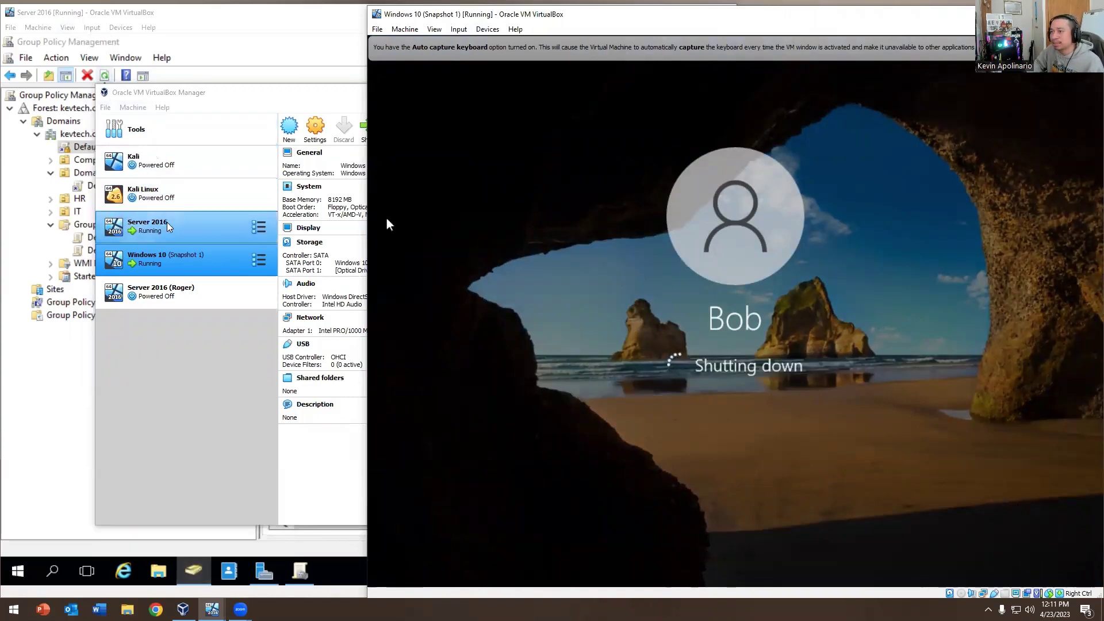
click(133, 108)
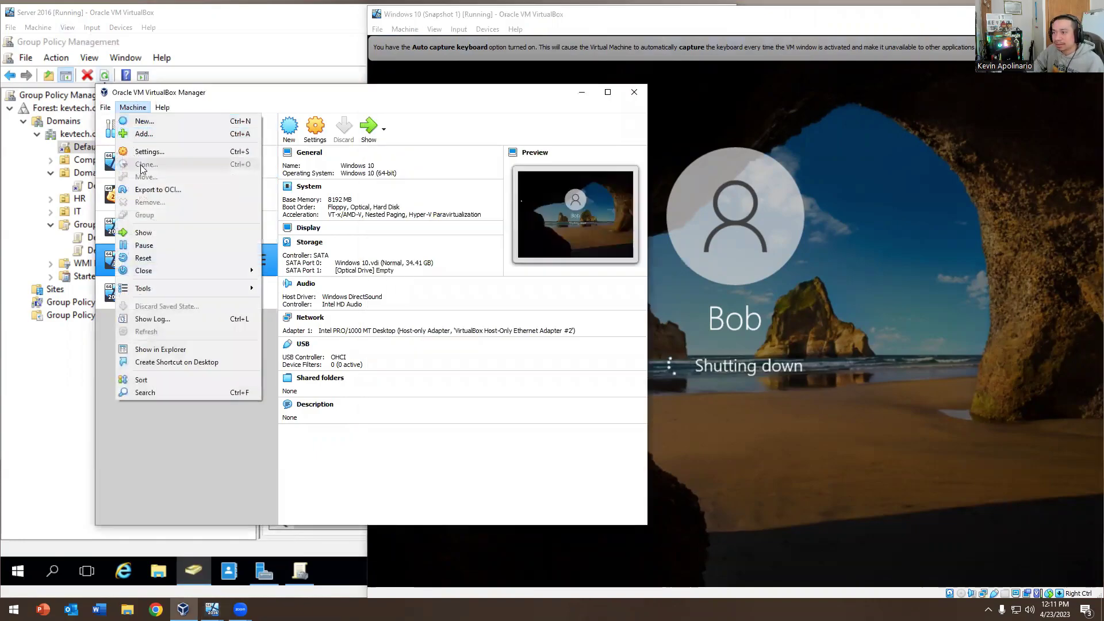
Show Windows 10's snapshots, switching between Snapshot 1 and the changed Current State
mouse_move(162, 293)
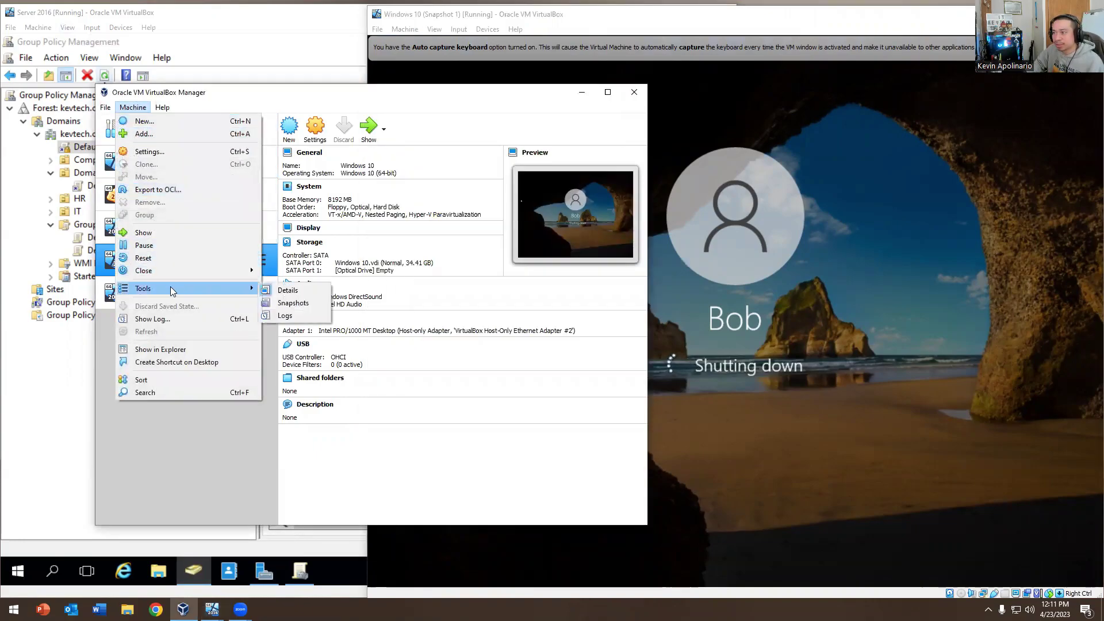
click(283, 304)
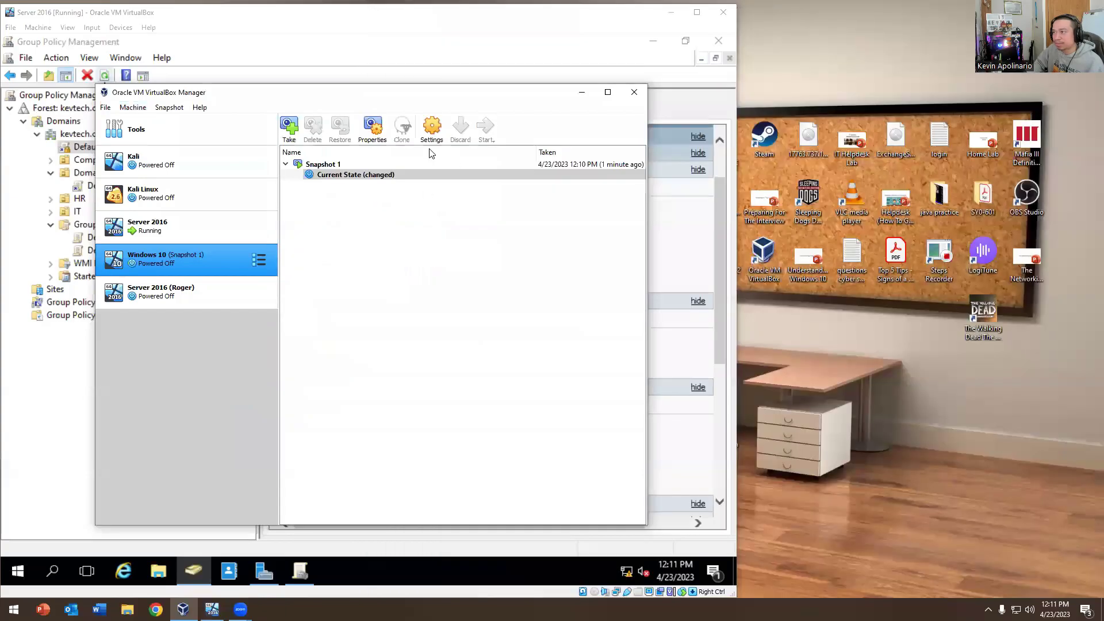
click(352, 165)
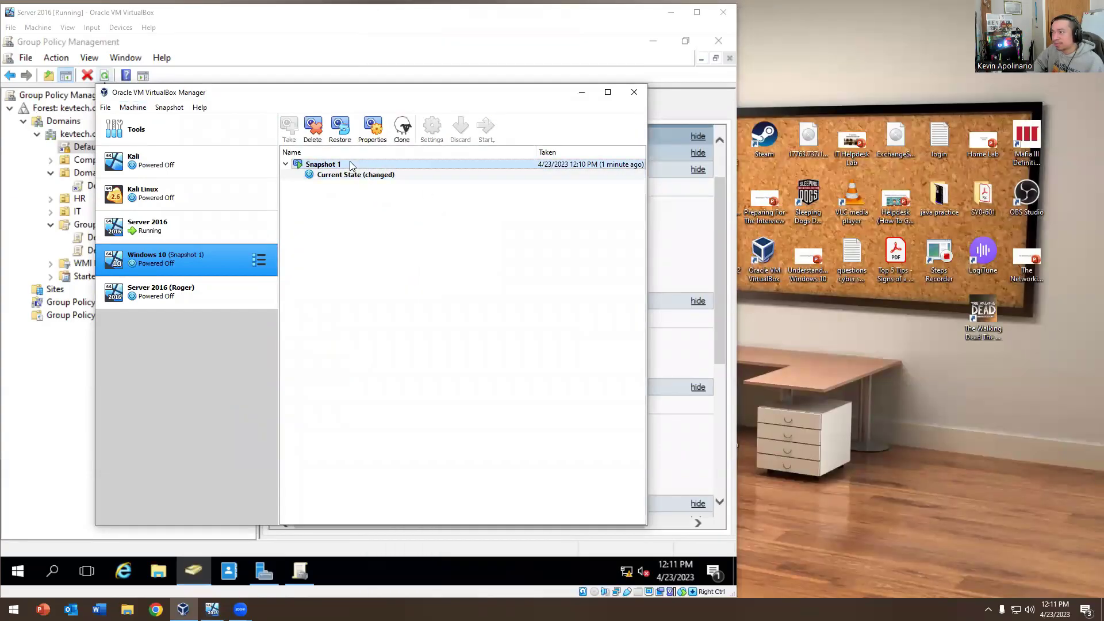
click(341, 176)
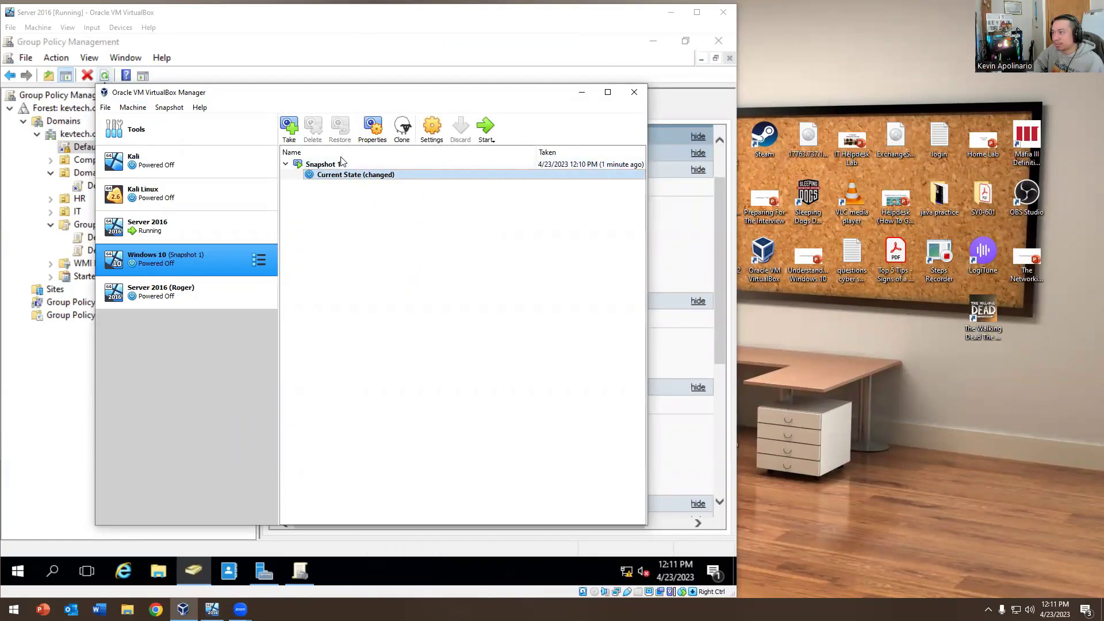
click(334, 165)
click(335, 176)
click(337, 167)
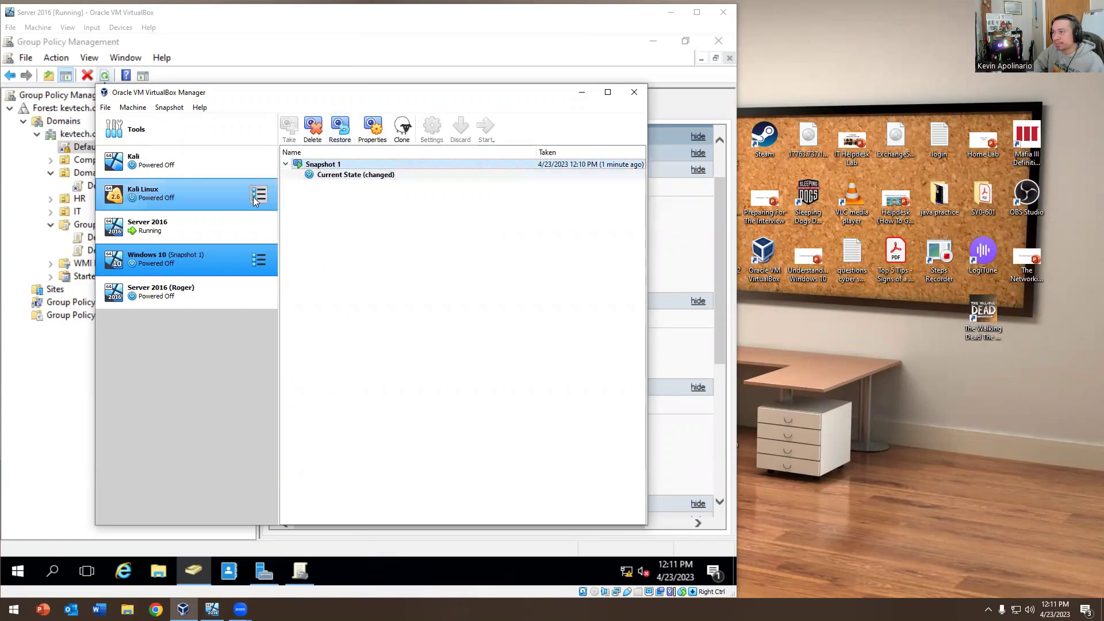
Glance at Server 2016's snapshots, then bring the Server 2016 VM forward and open its Start menu
click(179, 224)
click(171, 260)
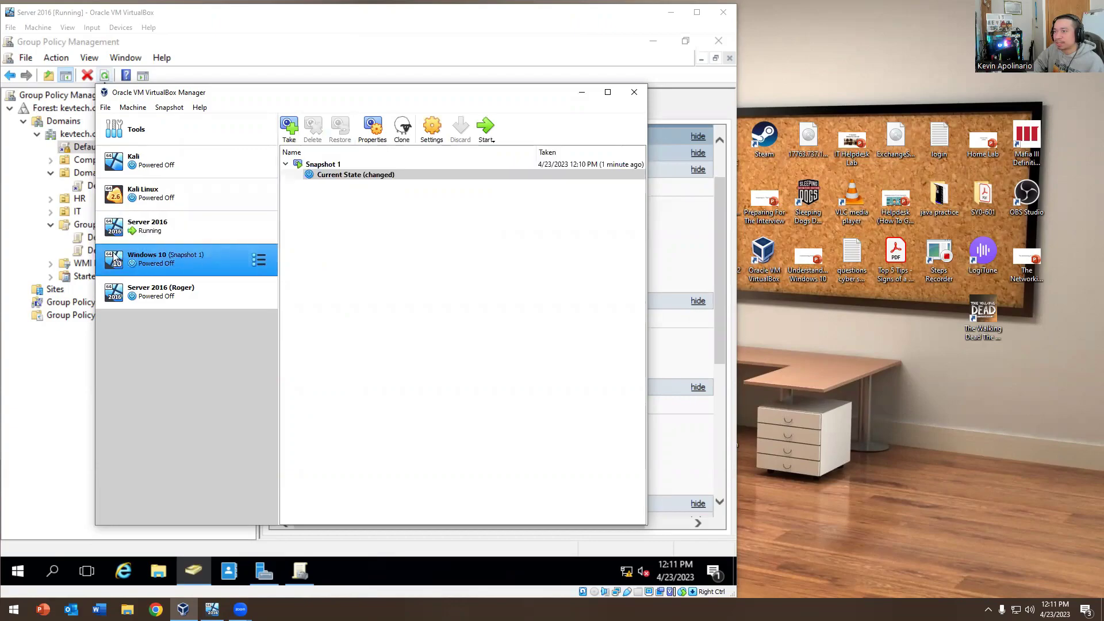
click(12, 563)
right_click(14, 568)
Shut down the Server 2016 VM, accepting the Other (Unplanned) shutdown reason
mouse_move(167, 541)
click(241, 518)
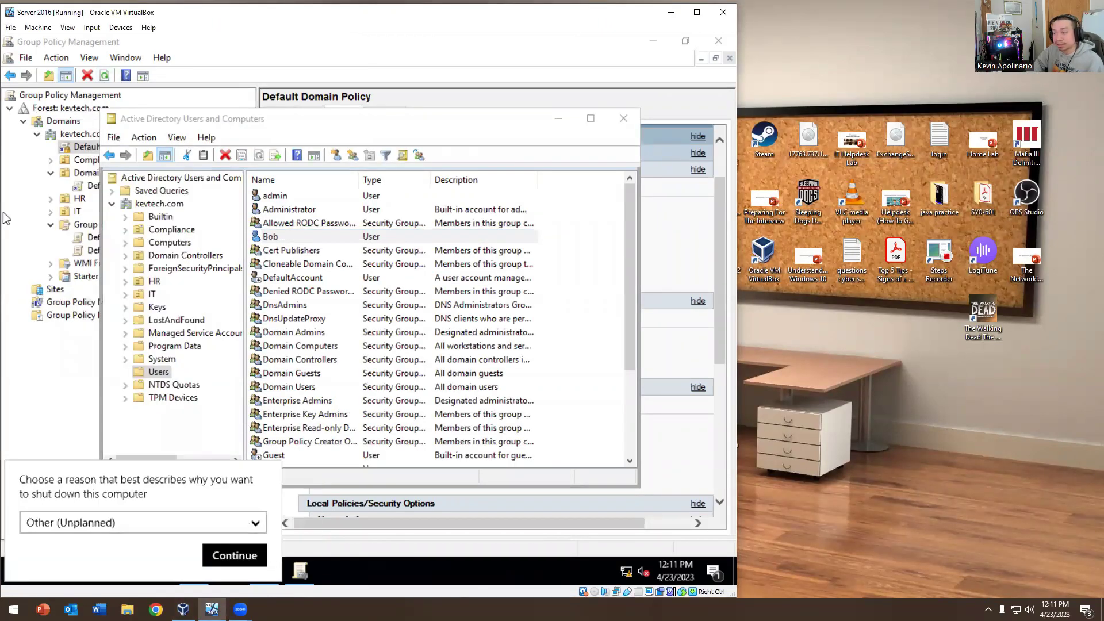
click(236, 553)
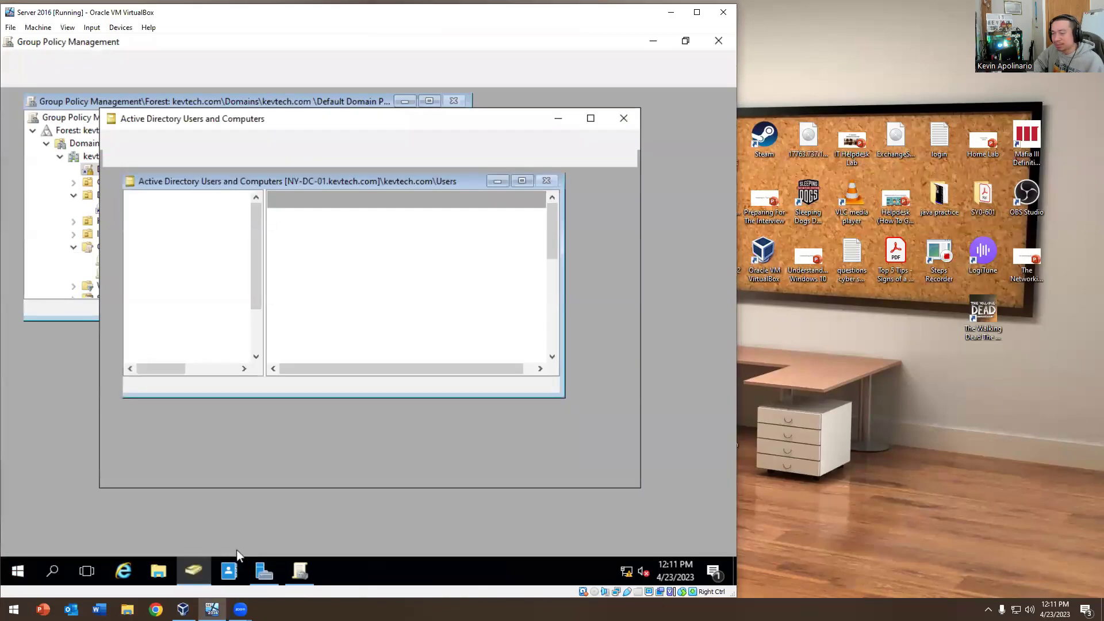